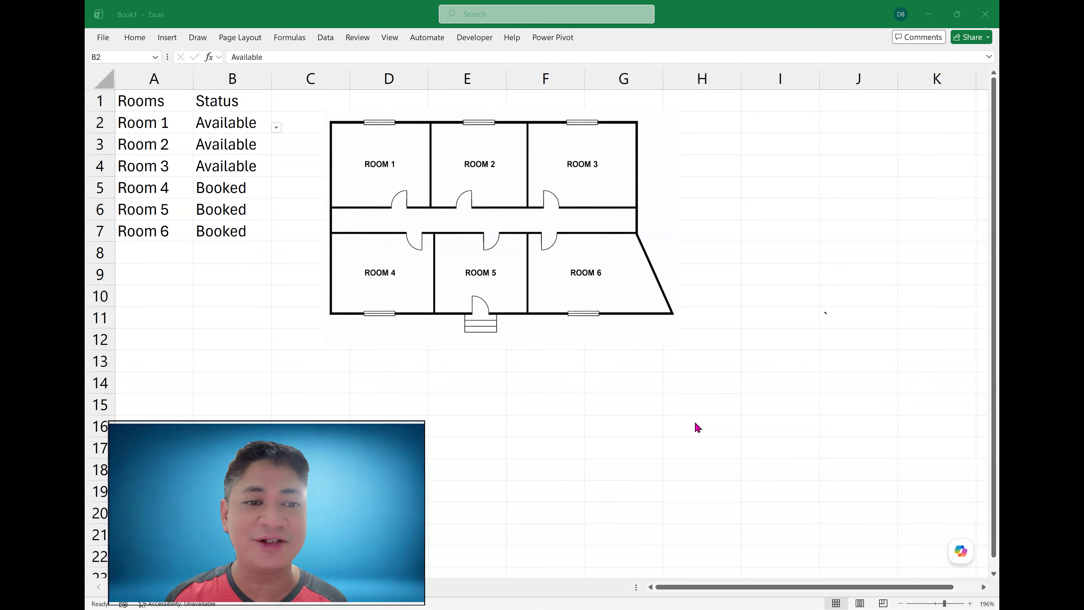
- Move the floor plan picture to the right, clear of column C
click(240, 79)
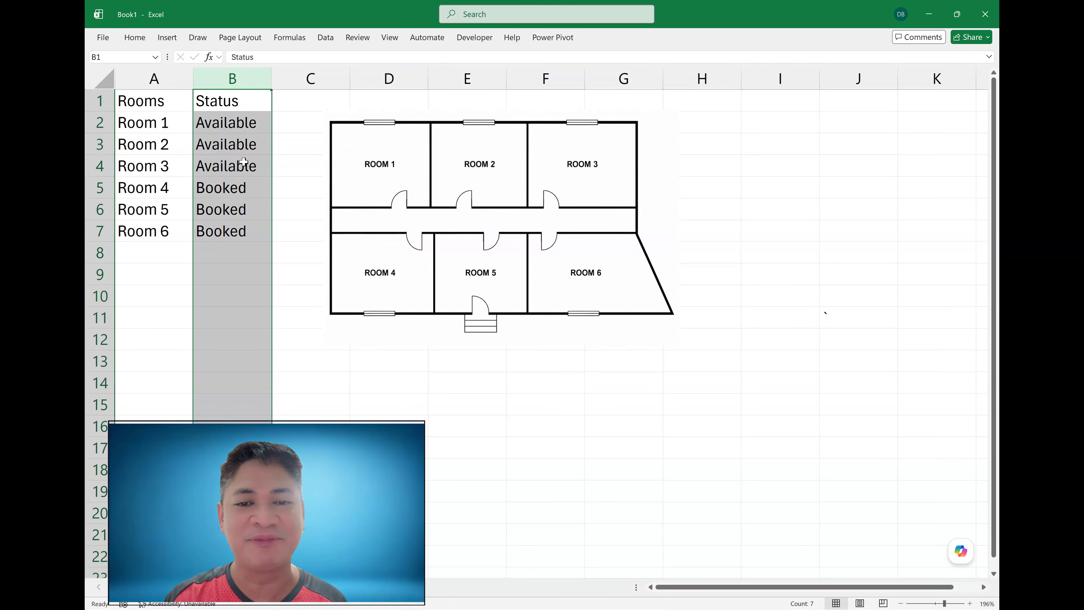
click(269, 159)
drag(458, 171, 549, 169)
click(375, 167)
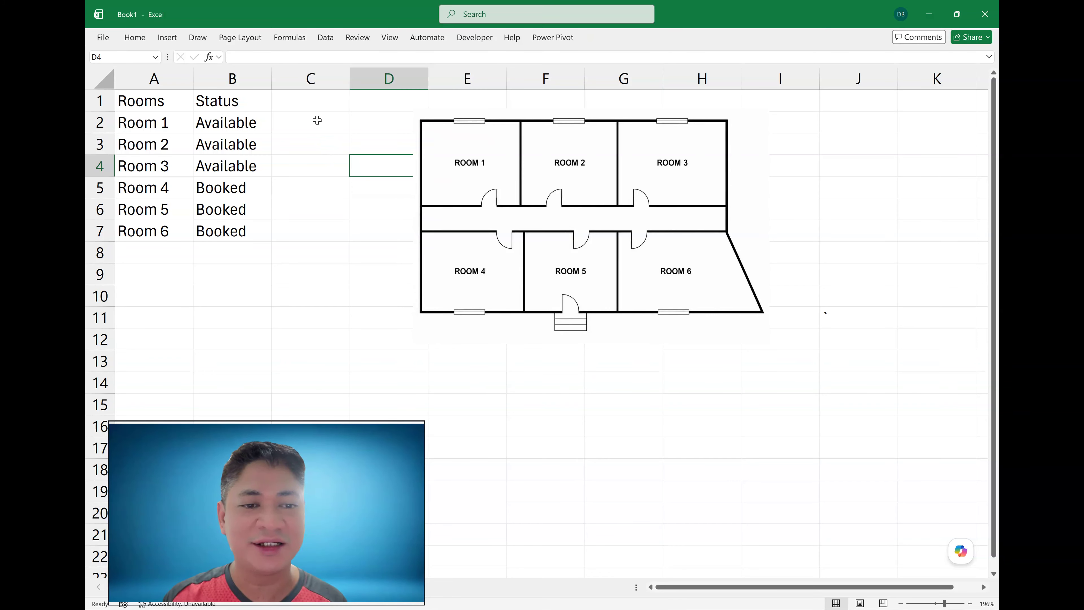
drag(154, 105, 213, 228)
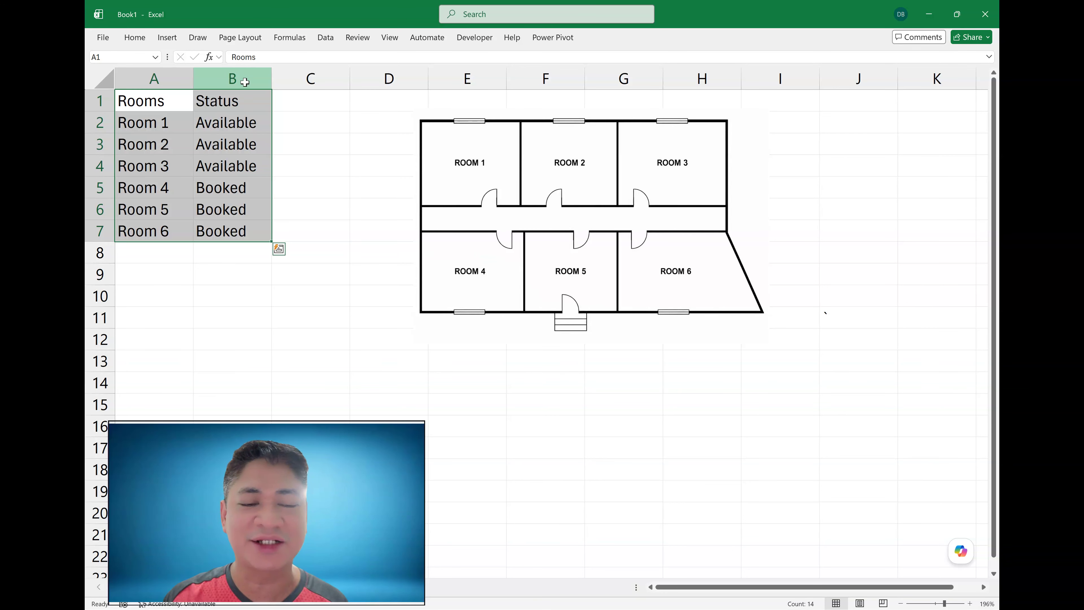
click(245, 82)
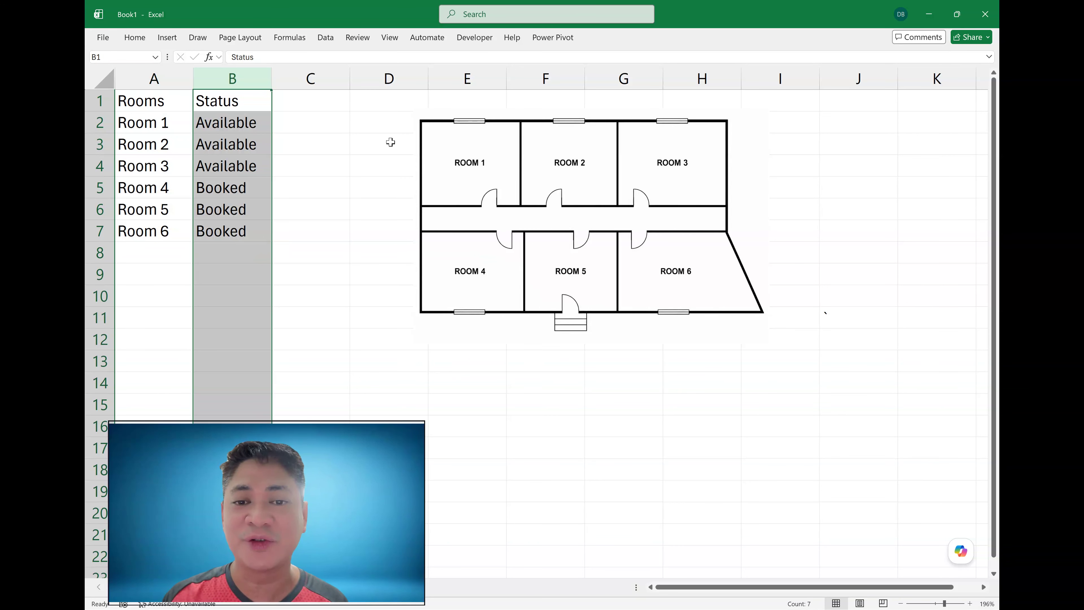
drag(485, 164, 503, 165)
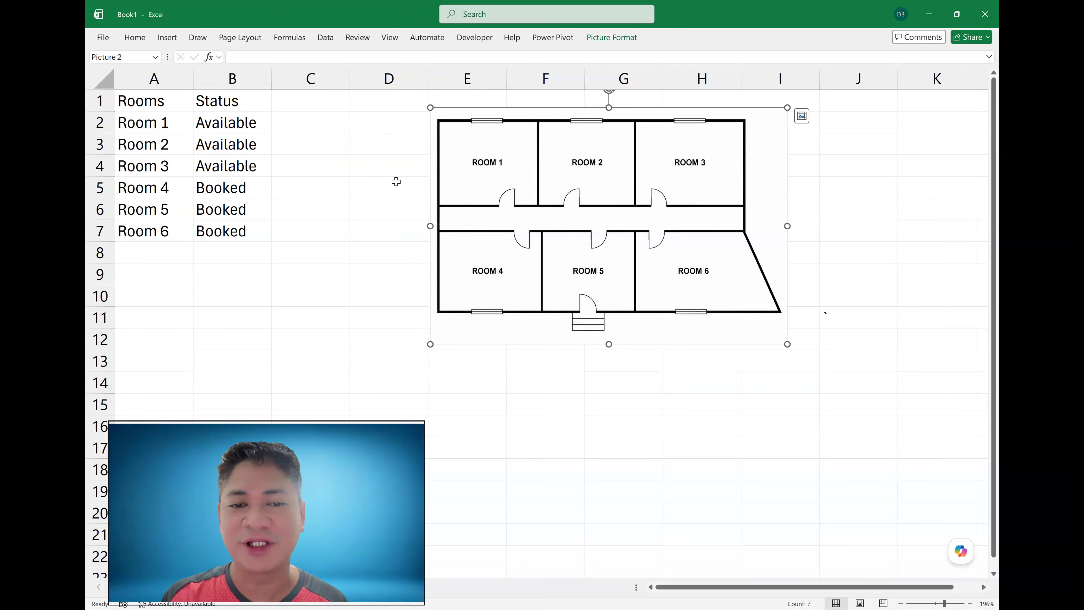
click(423, 183)
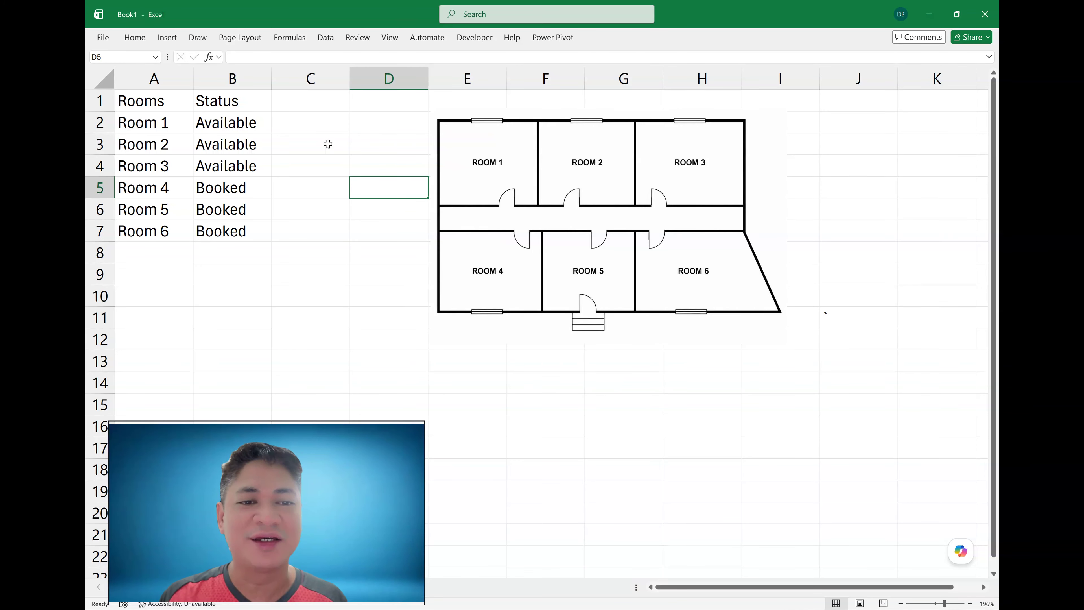
click(316, 127)
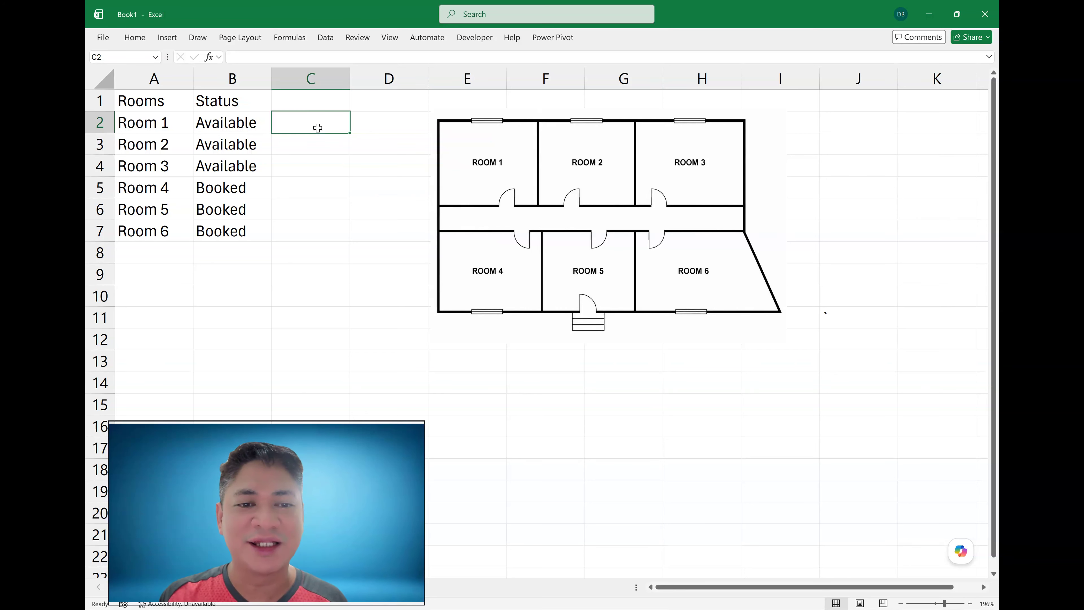
click(322, 152)
click(317, 126)
click(318, 144)
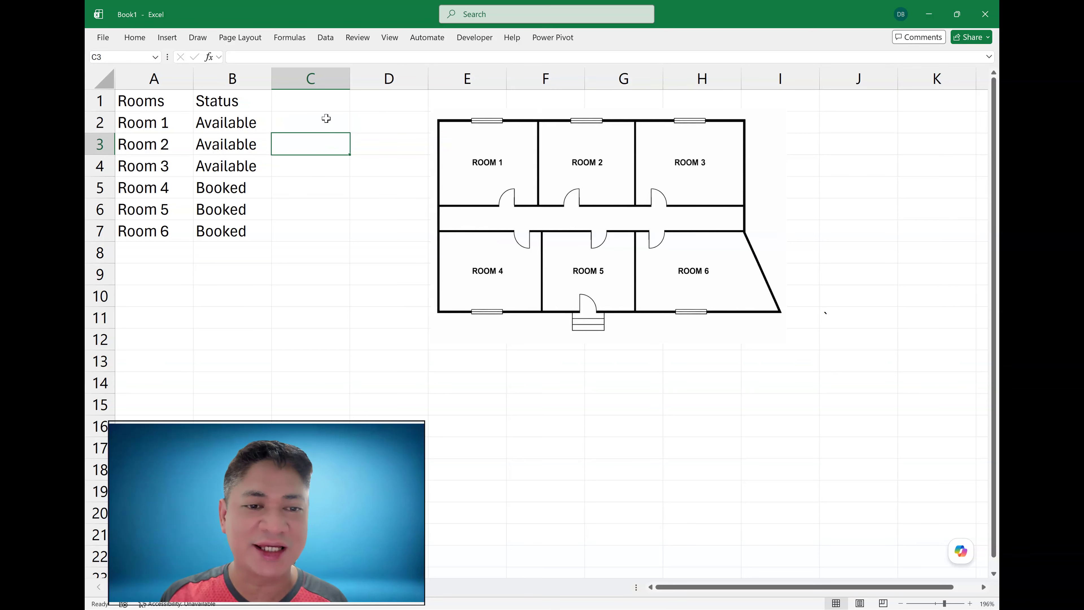
click(320, 119)
click(234, 78)
click(317, 121)
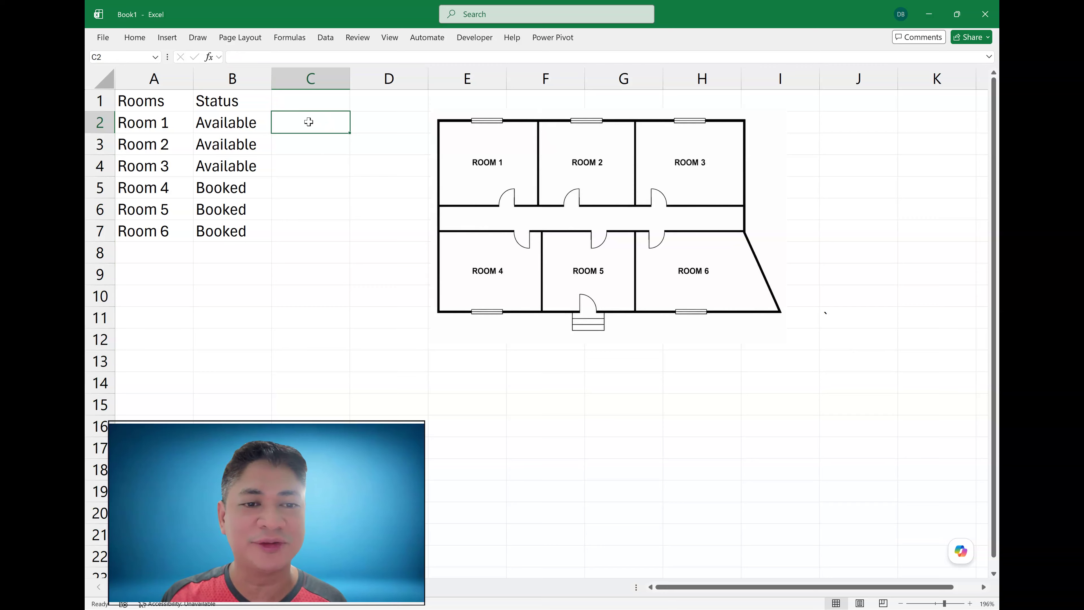
- Select C2:C7 and start a new conditional formatting rule that uses a formula to decide which cells to format
drag(307, 122, 298, 228)
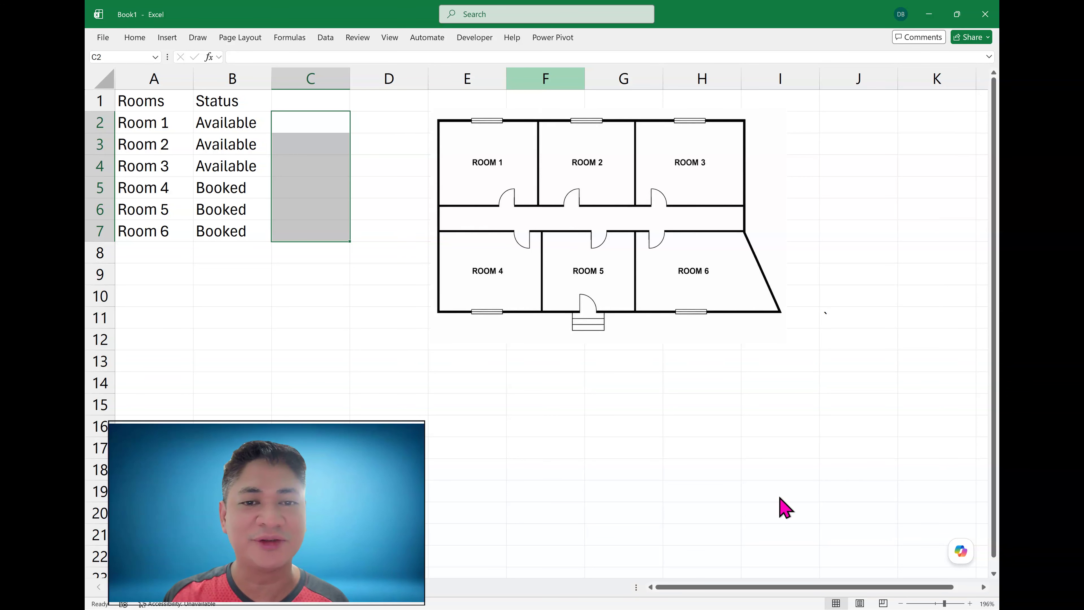
click(142, 39)
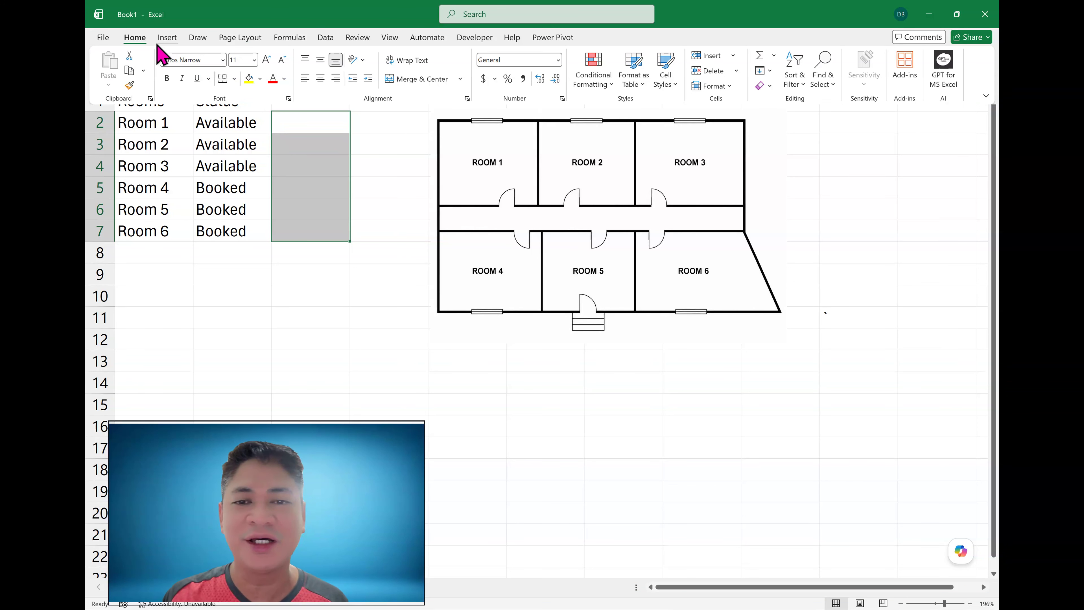
click(593, 69)
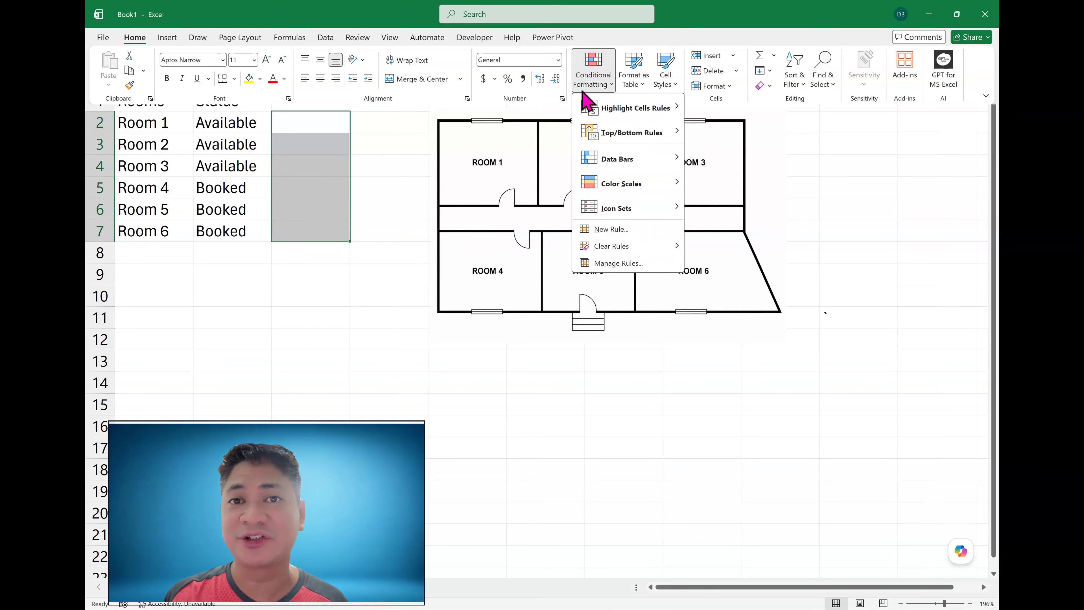
mouse_move(653, 110)
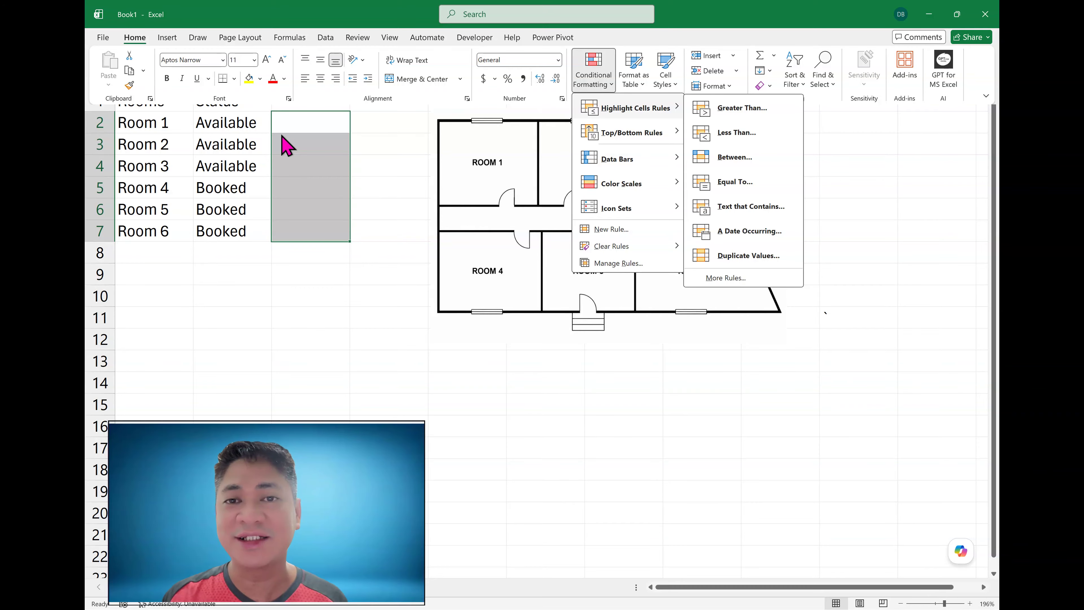
click(240, 133)
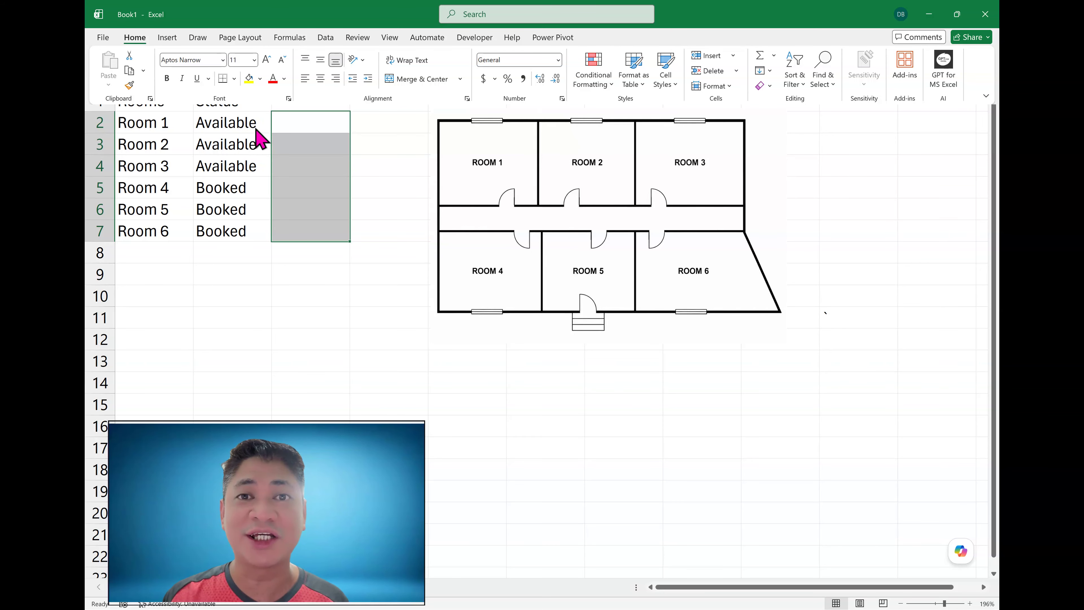
click(600, 83)
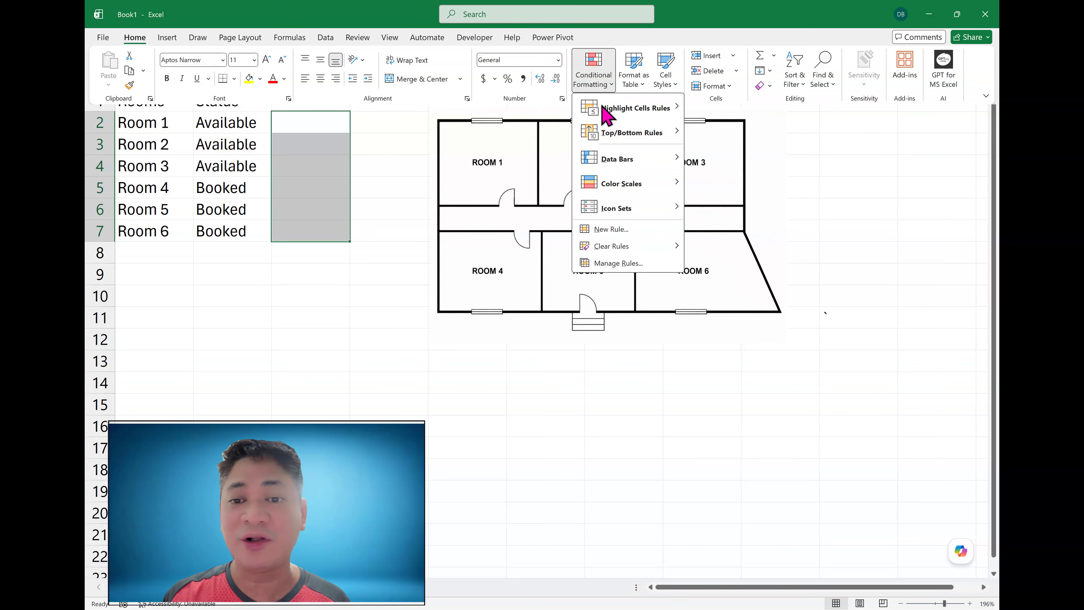
click(614, 232)
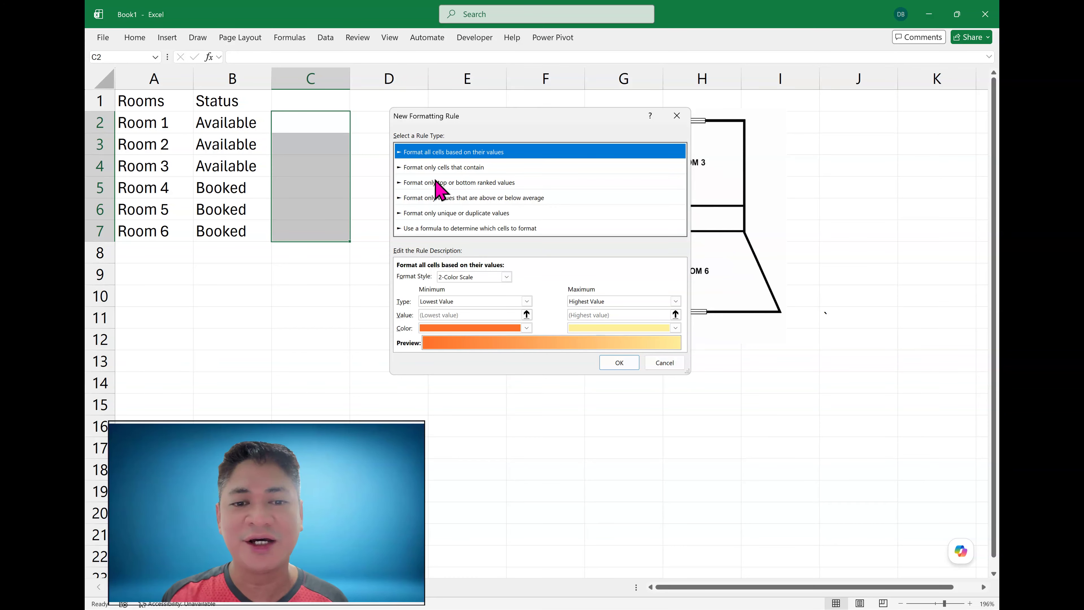
click(458, 229)
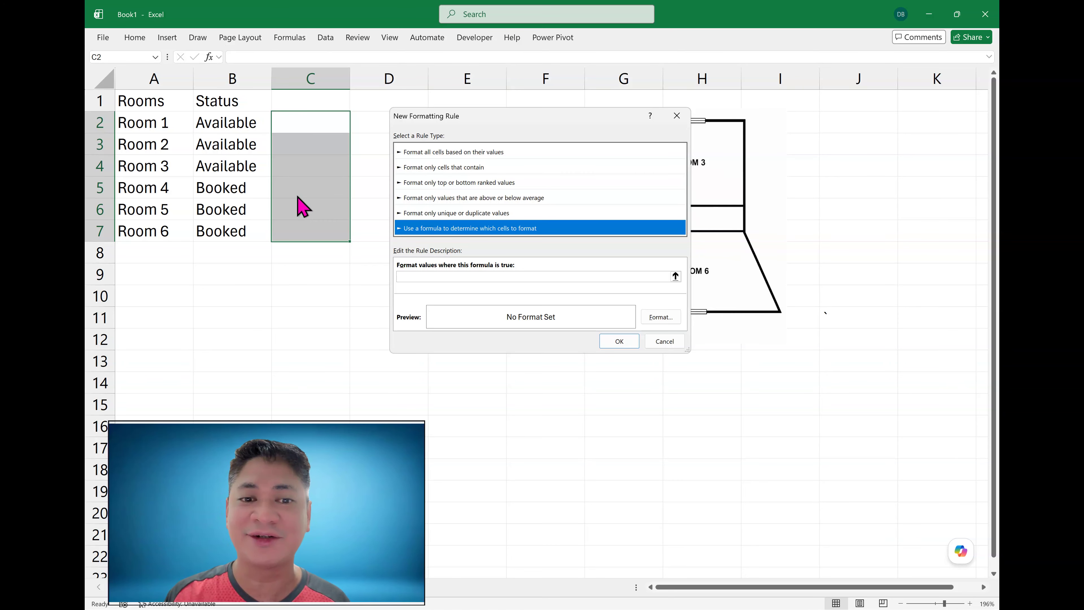
- Enter the rule formula =$B2="Available"
click(429, 277)
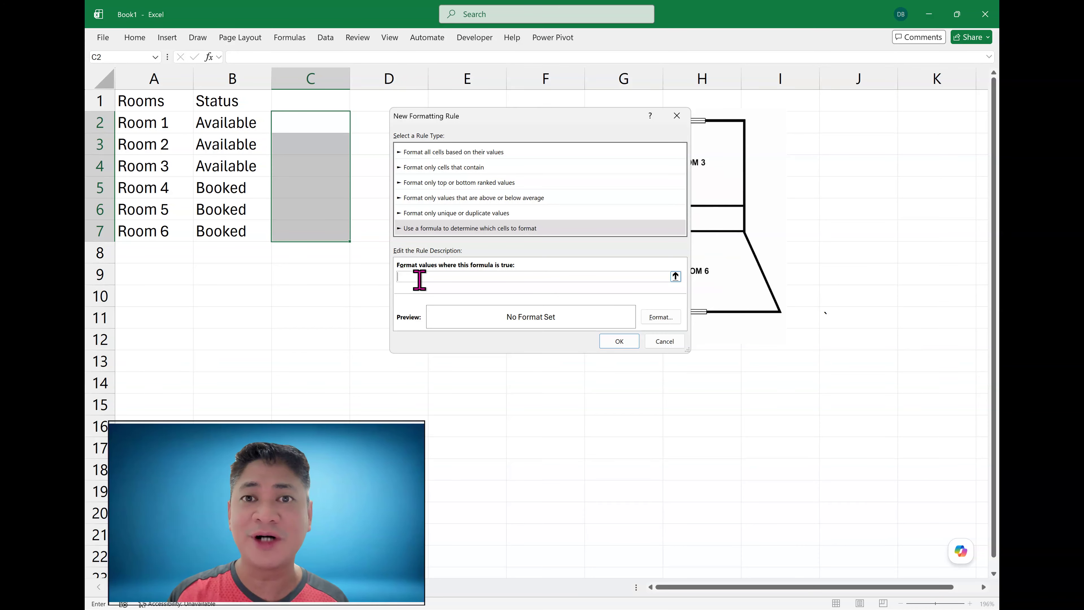
text(=)
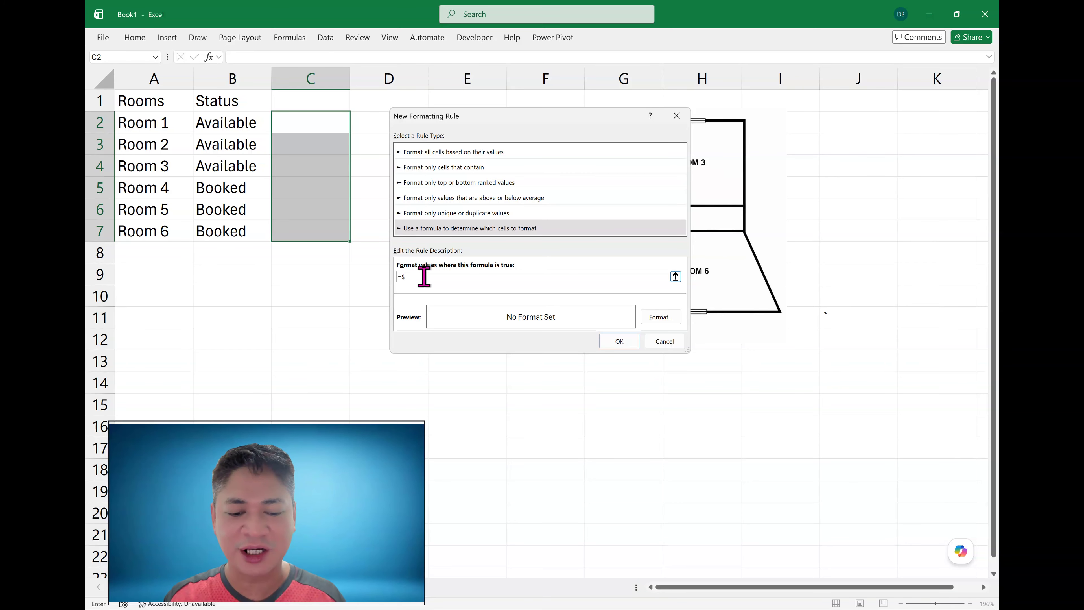
text($B)
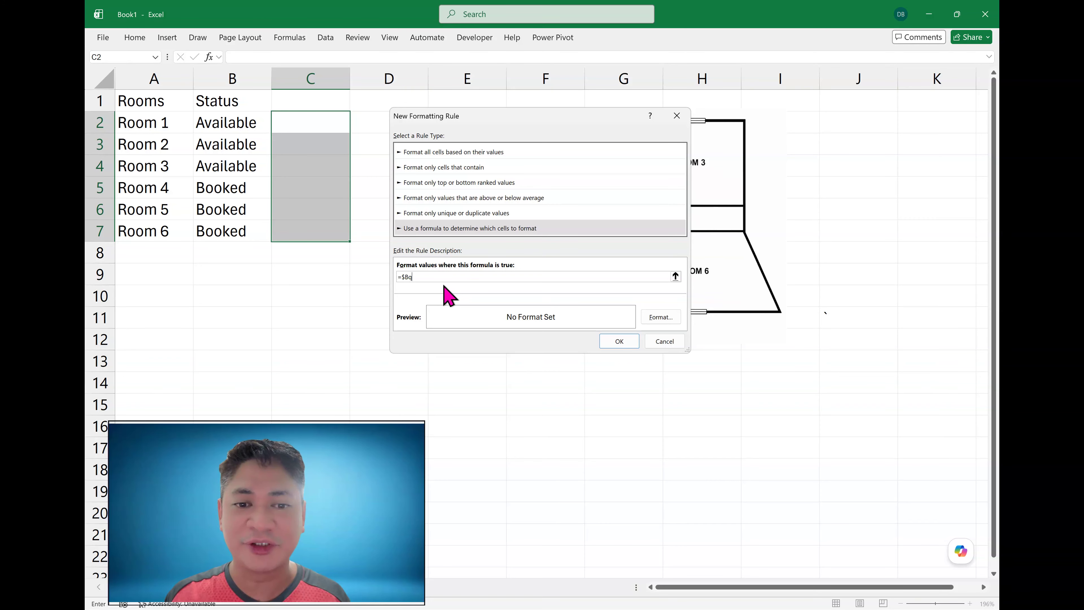
text(2)
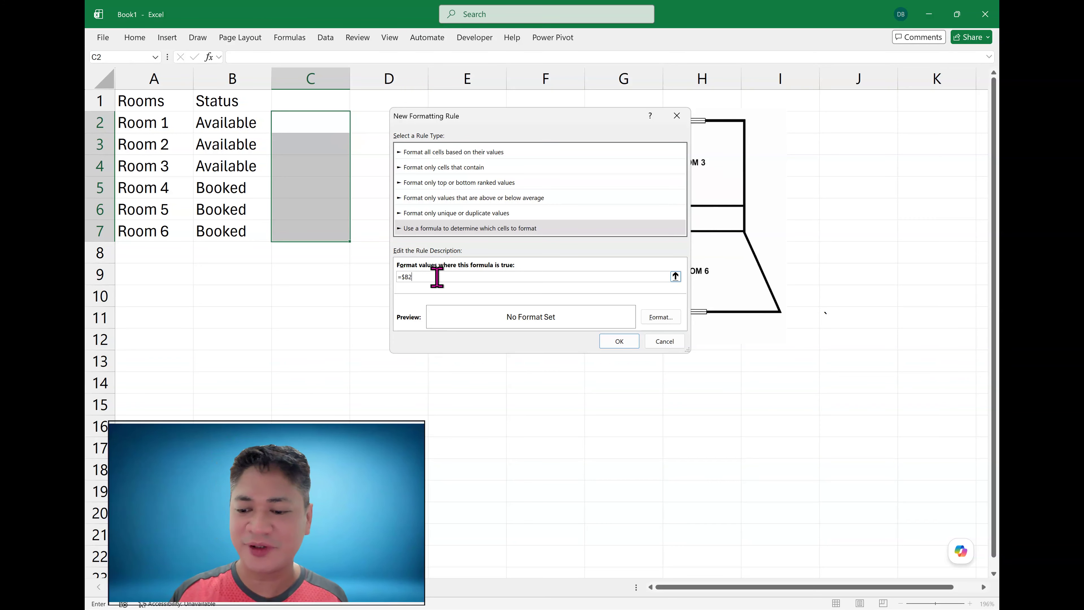
text(=)
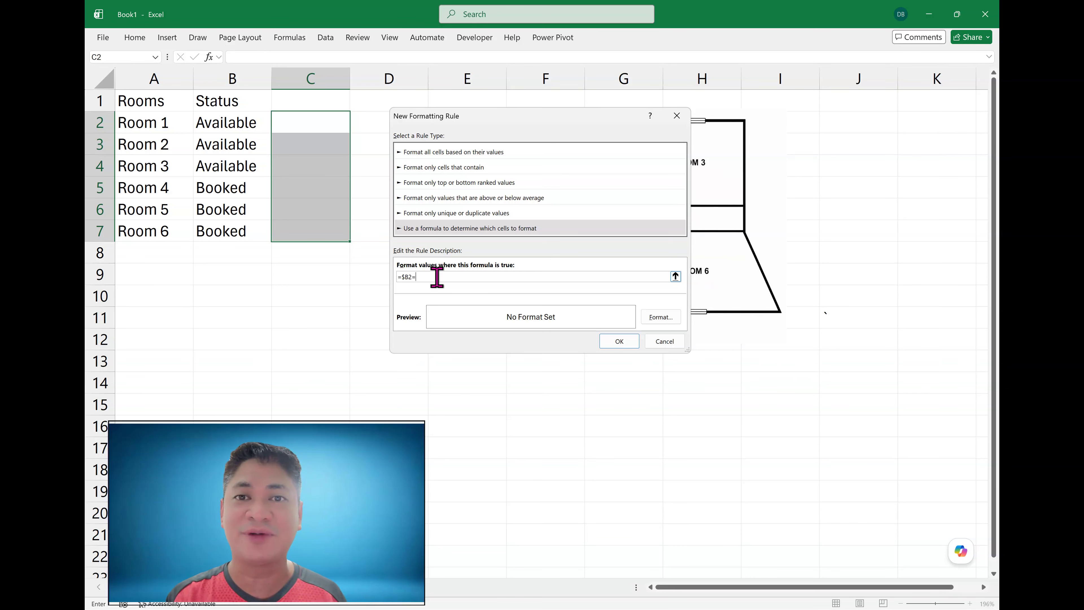
text("Availa)
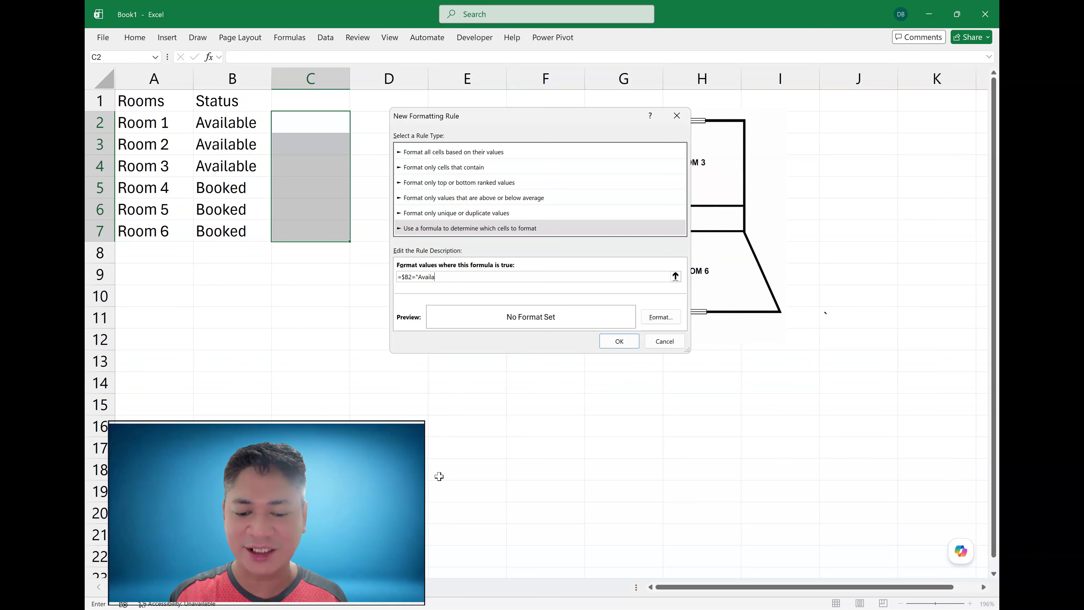
text(ble)
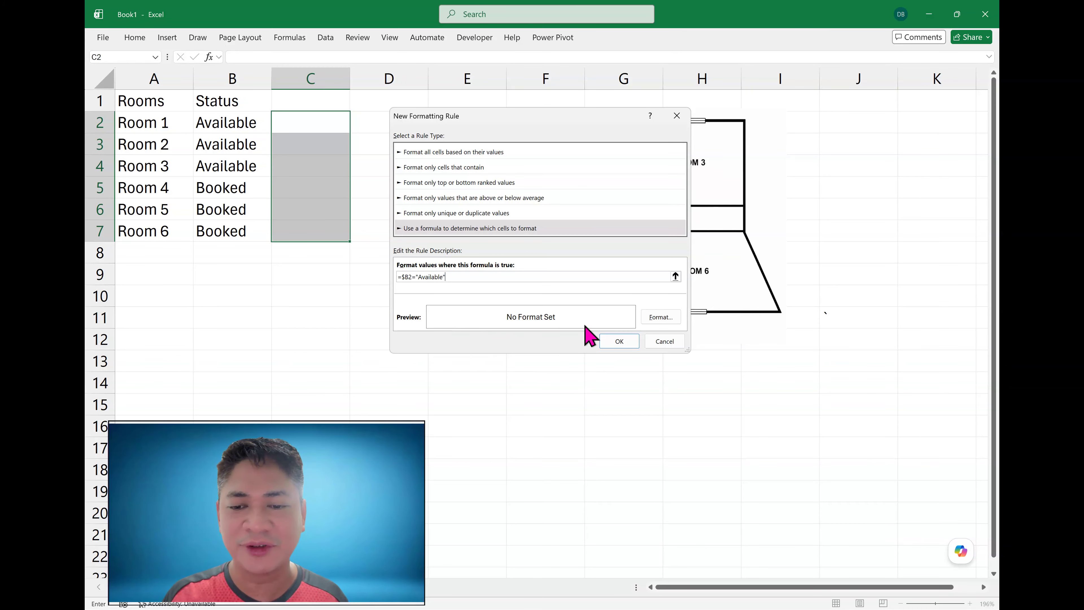
- Set the rule's format to a green fill and apply the rule
click(658, 318)
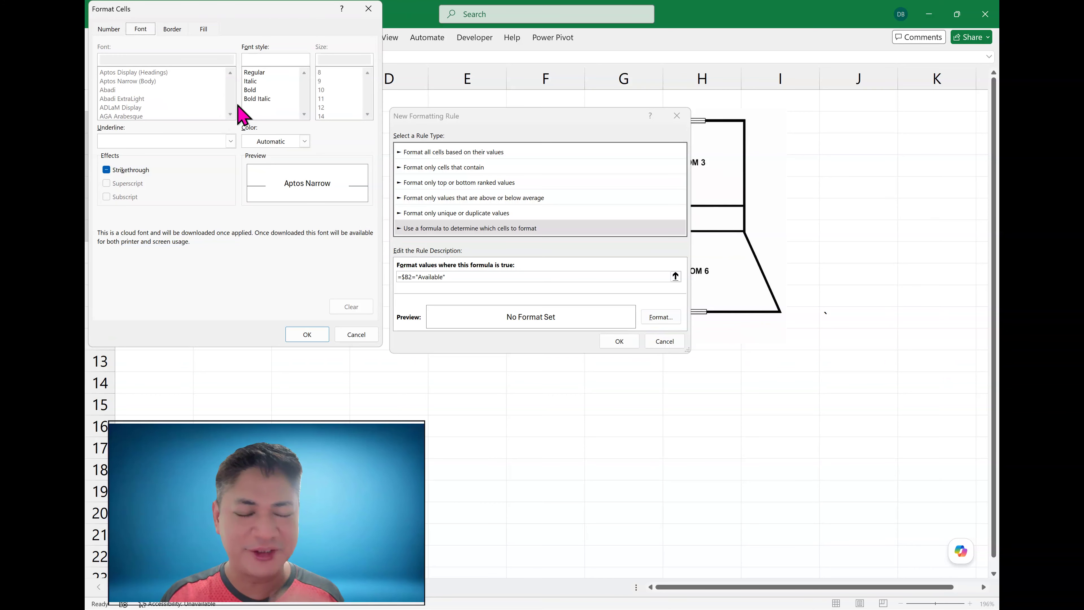
click(205, 30)
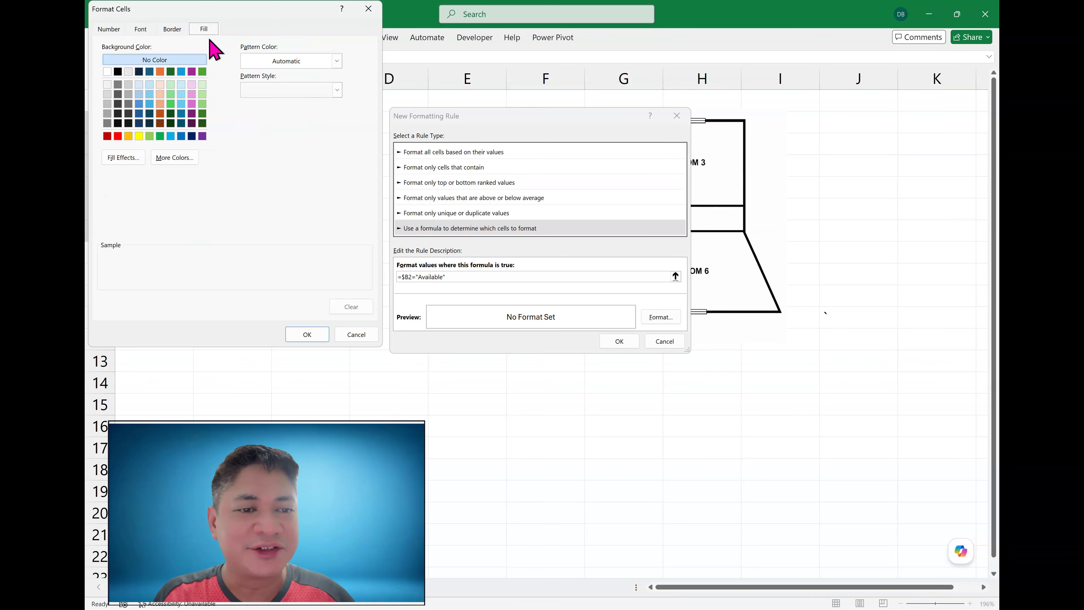
click(203, 105)
click(312, 337)
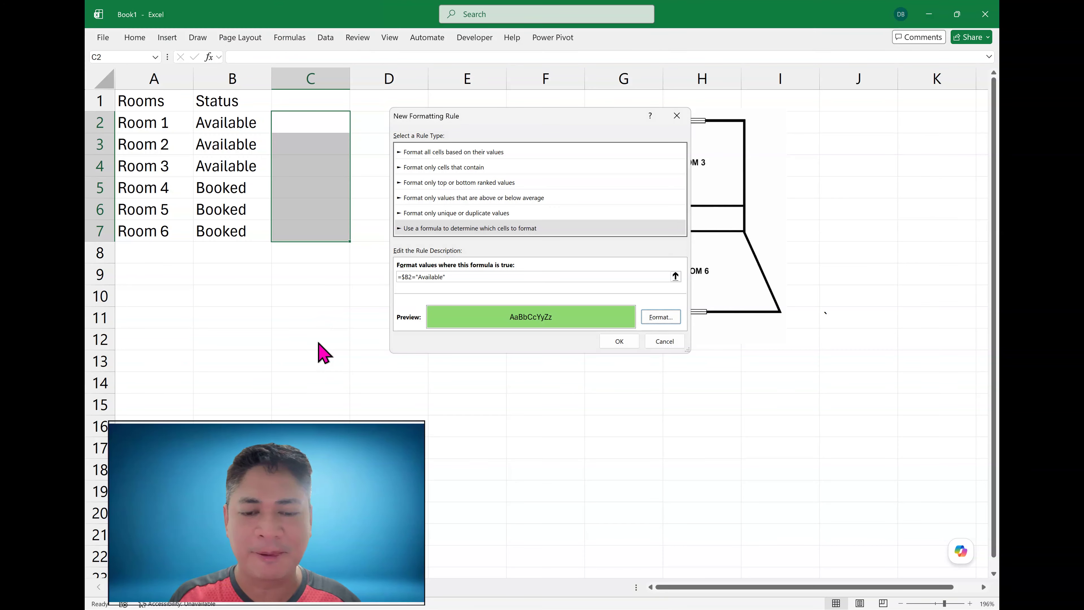
click(619, 341)
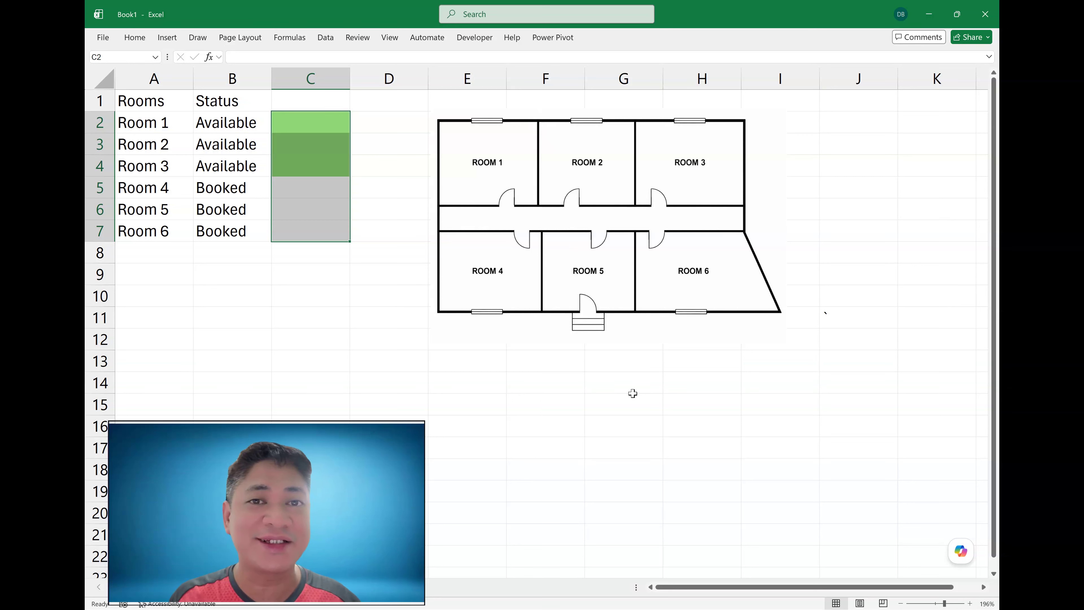
- Change Room 5's status to Available from its dropdown list
click(381, 202)
drag(318, 124, 315, 163)
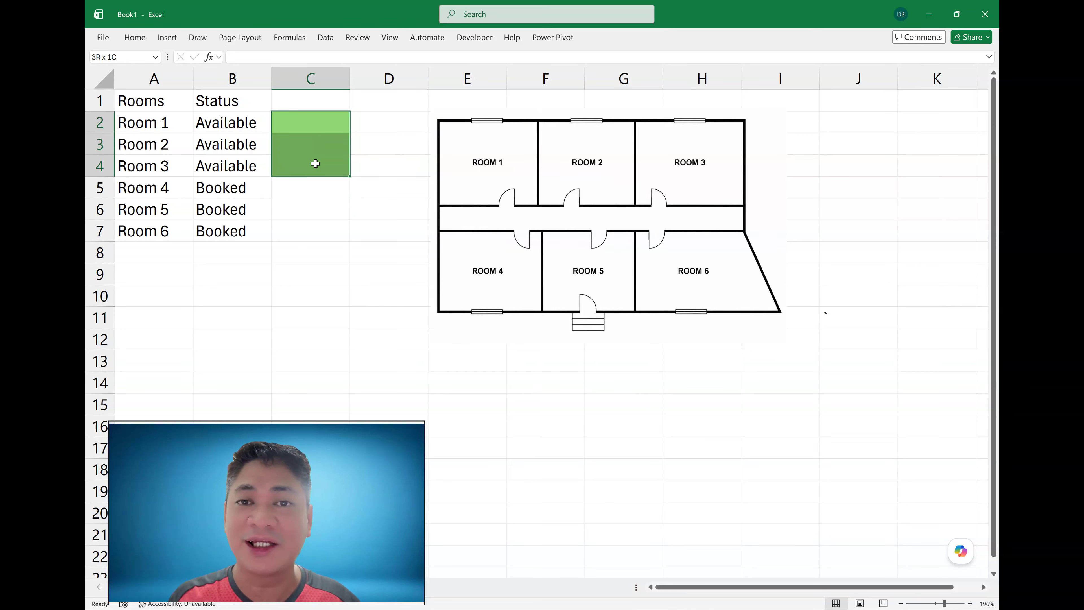
click(268, 210)
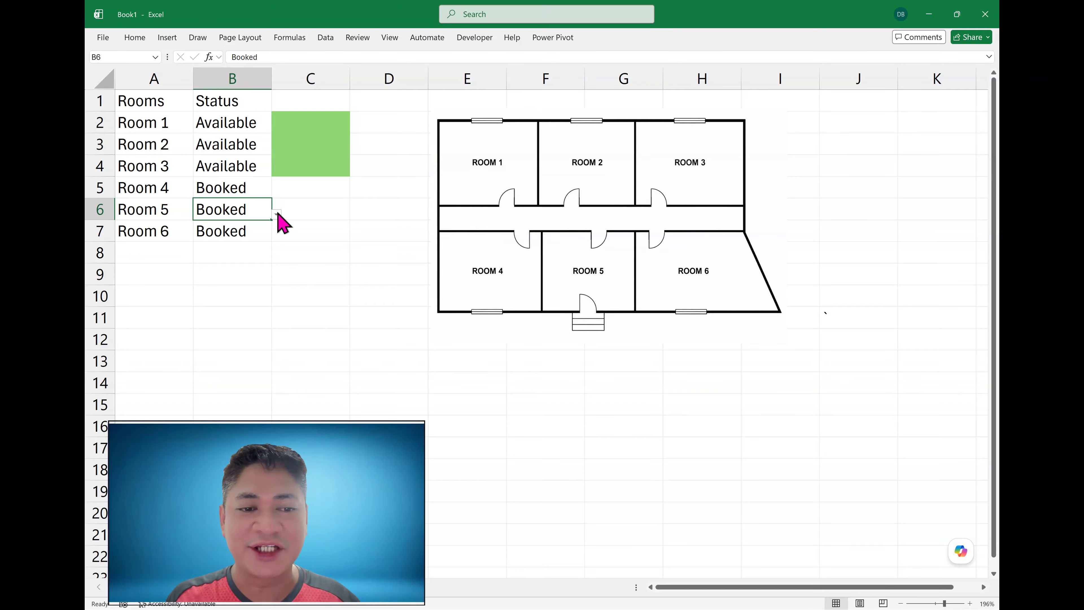
click(277, 214)
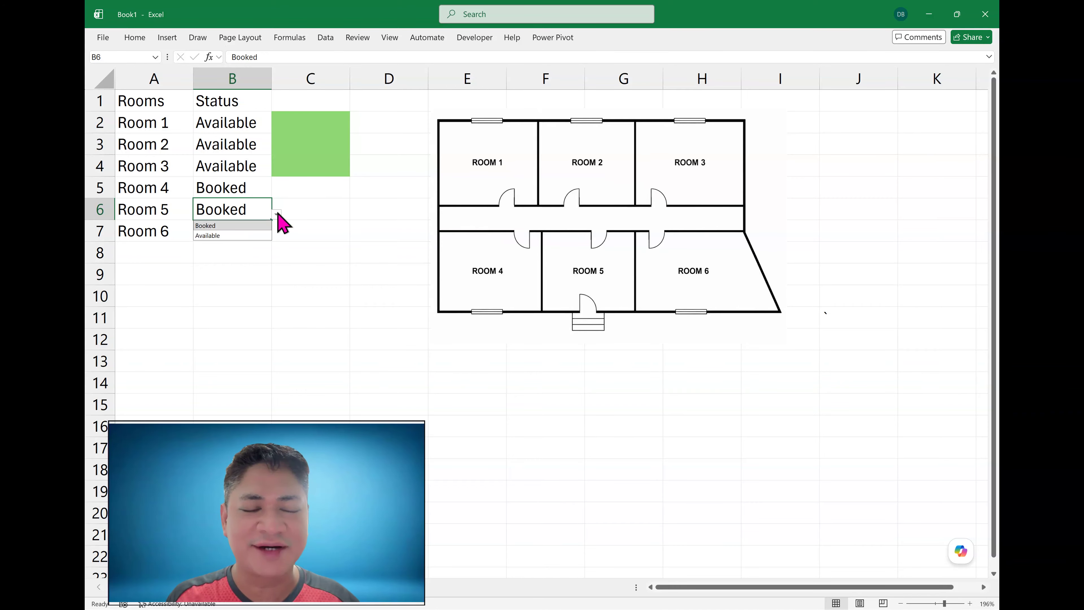
click(243, 235)
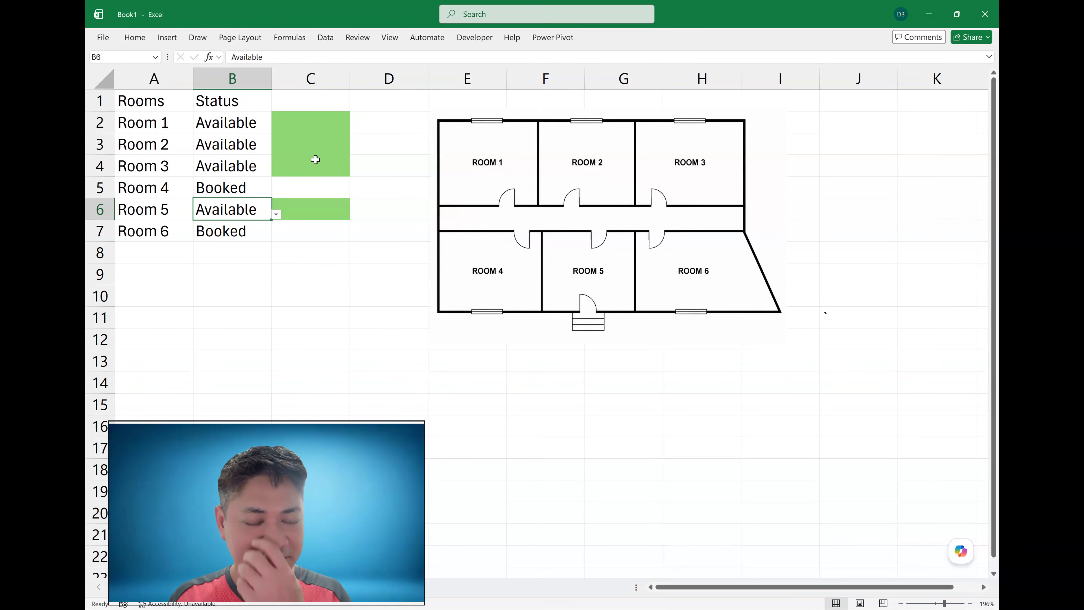
- Select C2:C7 and start a new conditional formatting rule that uses a formula to decide which cells to format
drag(322, 119, 316, 231)
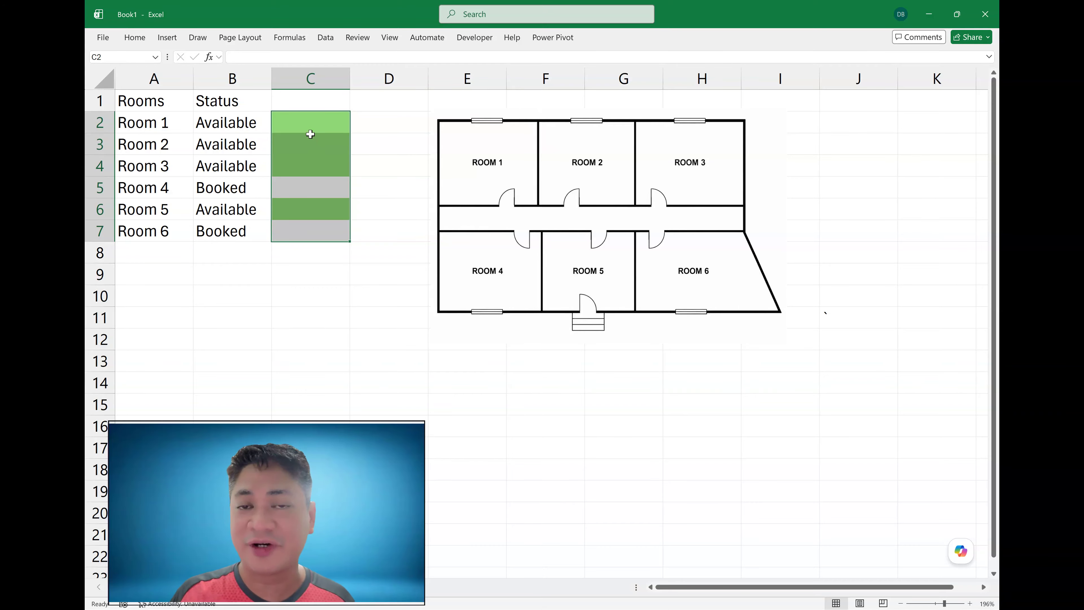
click(141, 38)
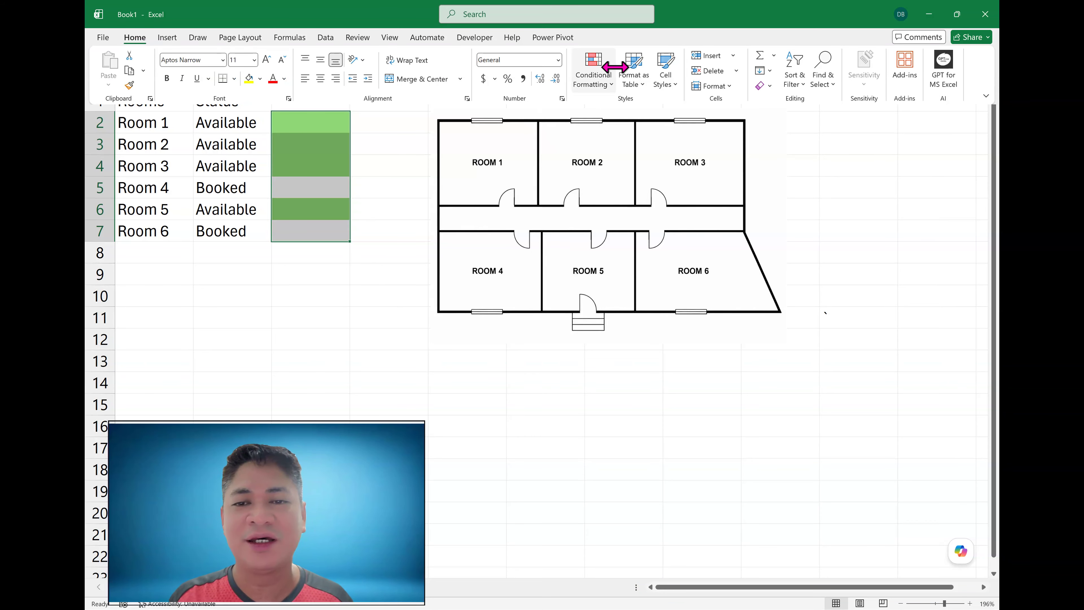
click(595, 72)
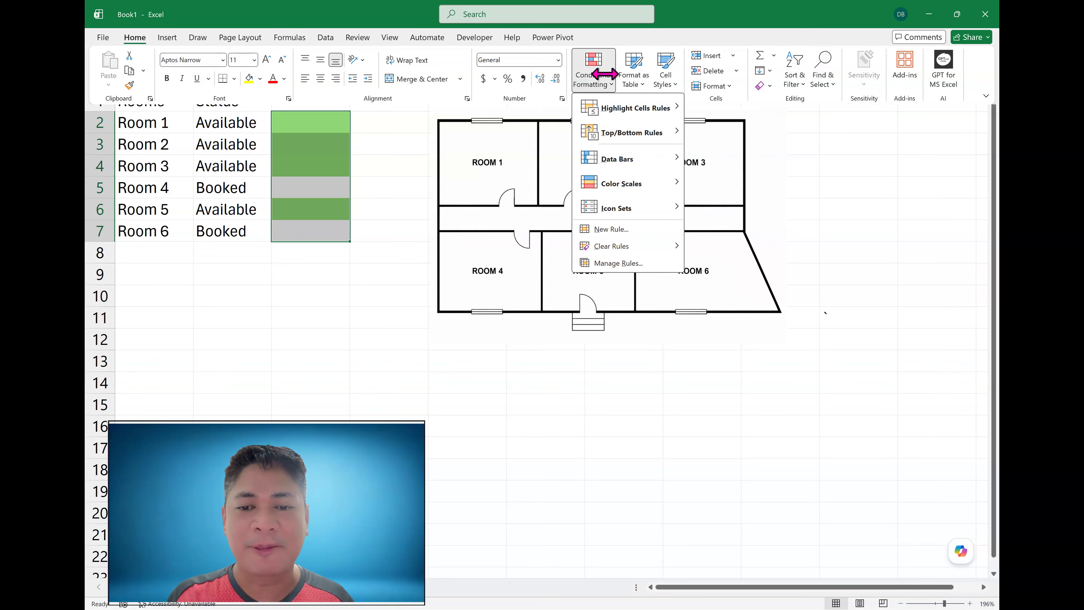
click(611, 229)
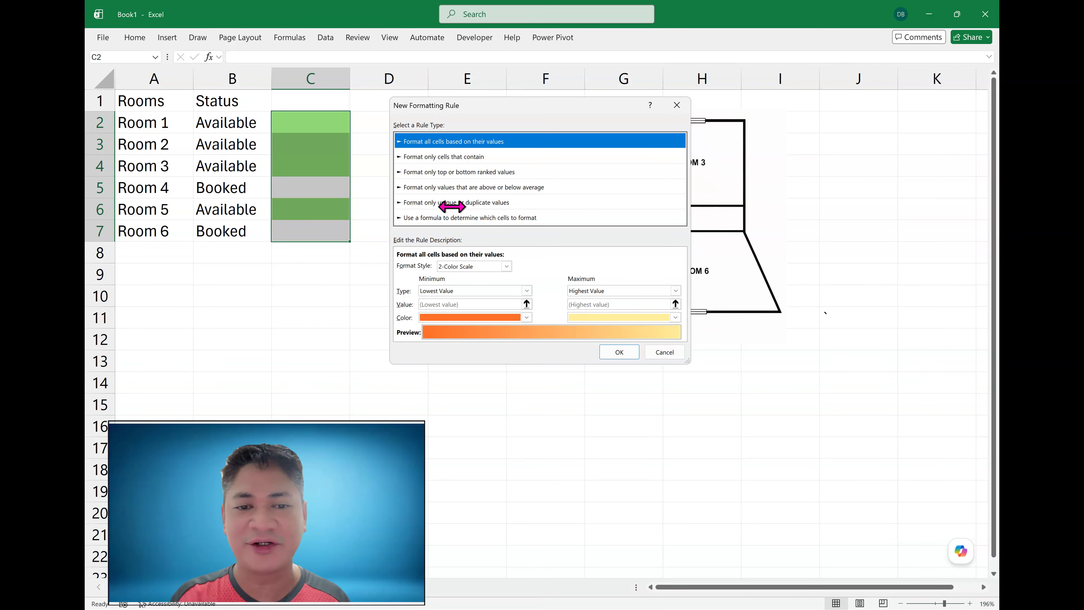
click(456, 222)
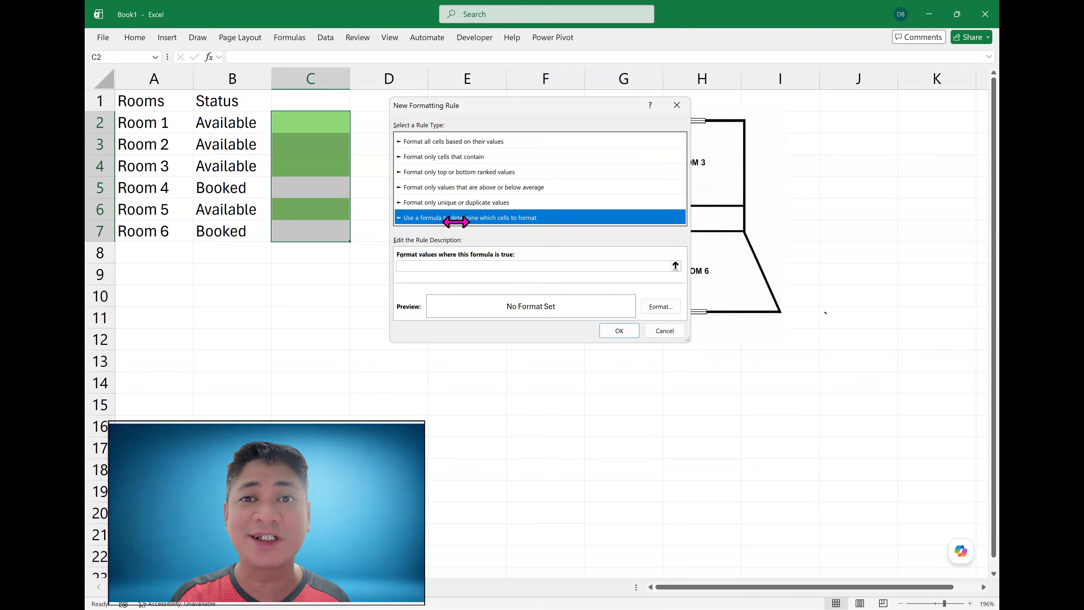
- Enter the rule formula =$B2="Booked"
click(427, 266)
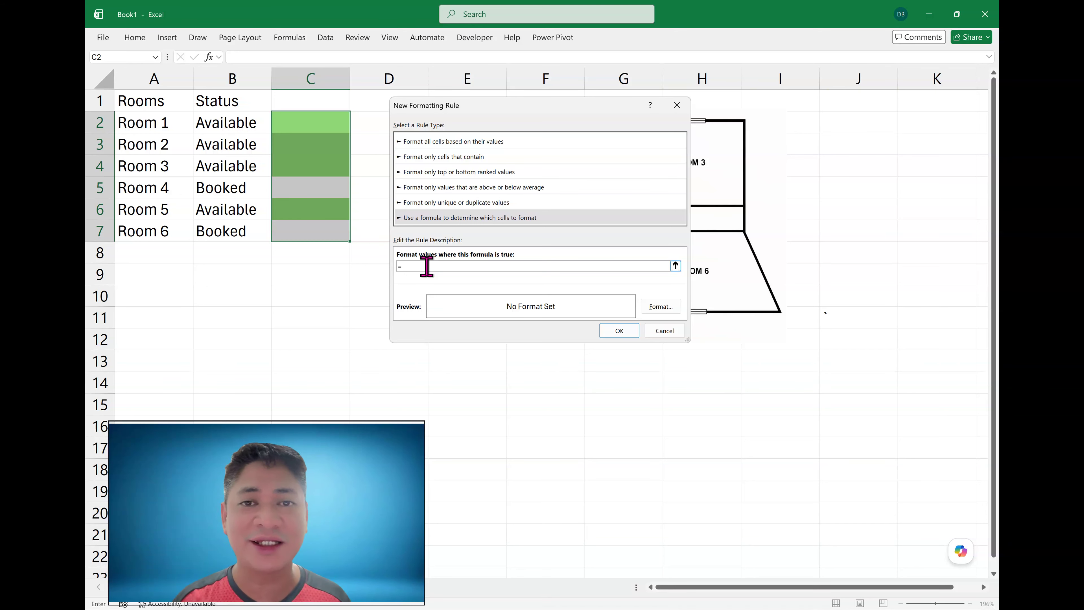
text(=$B)
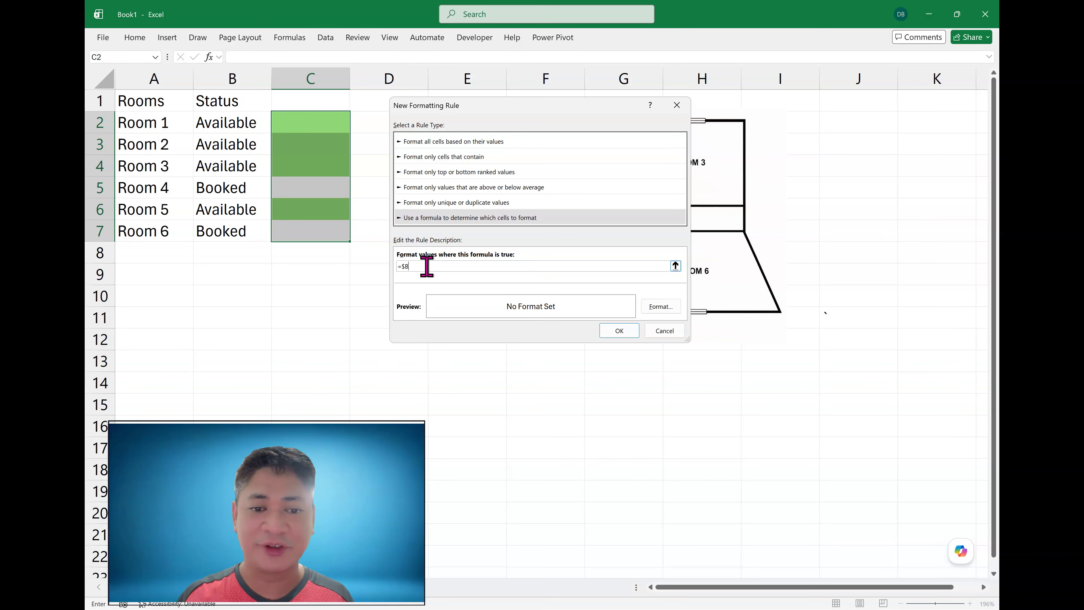
text(2)
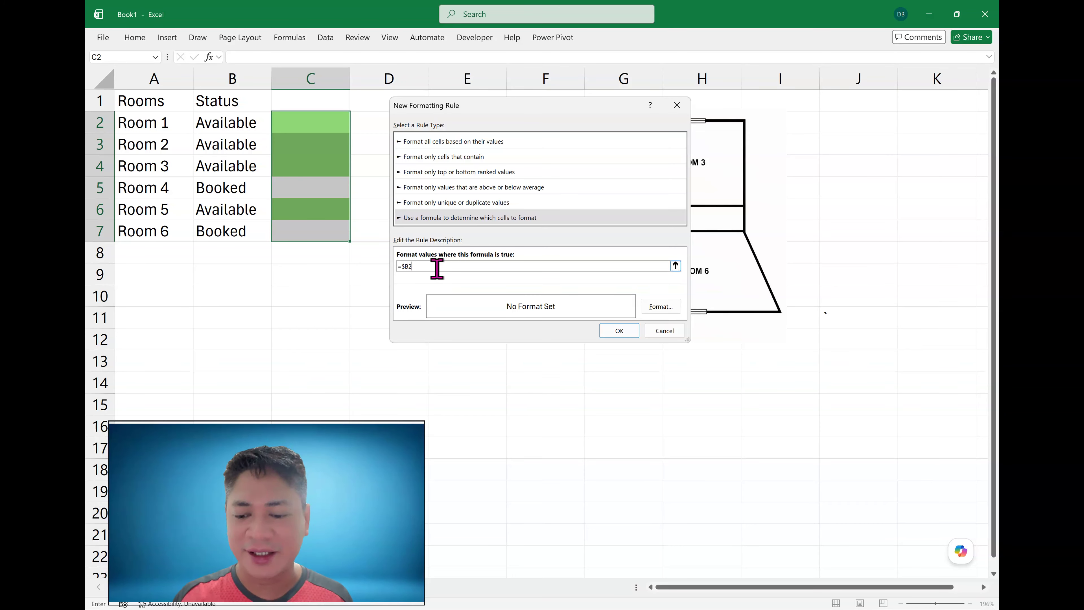
text(=)
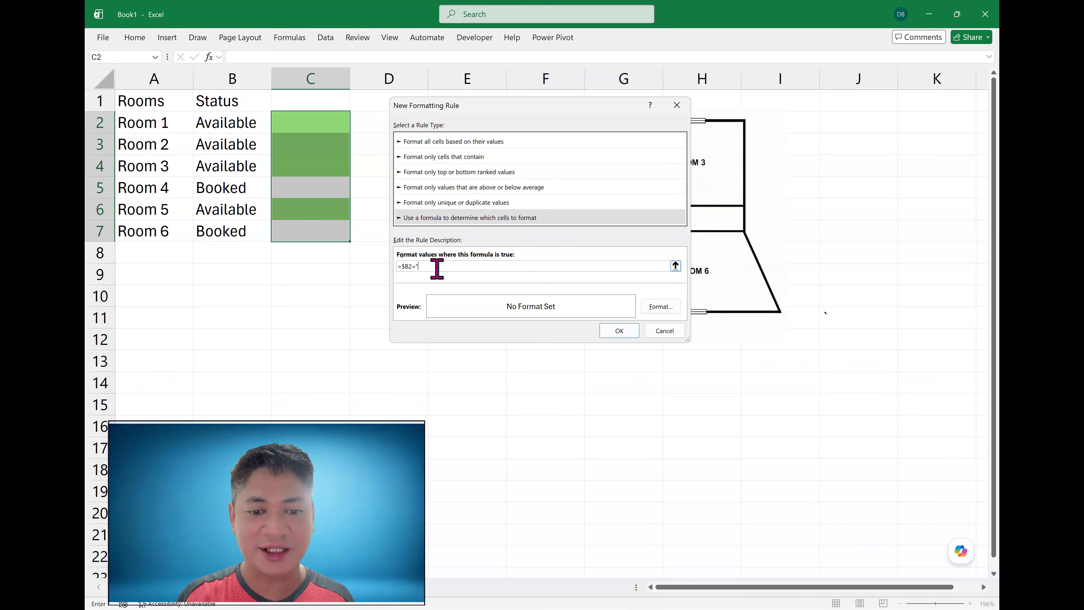
text("Booked")
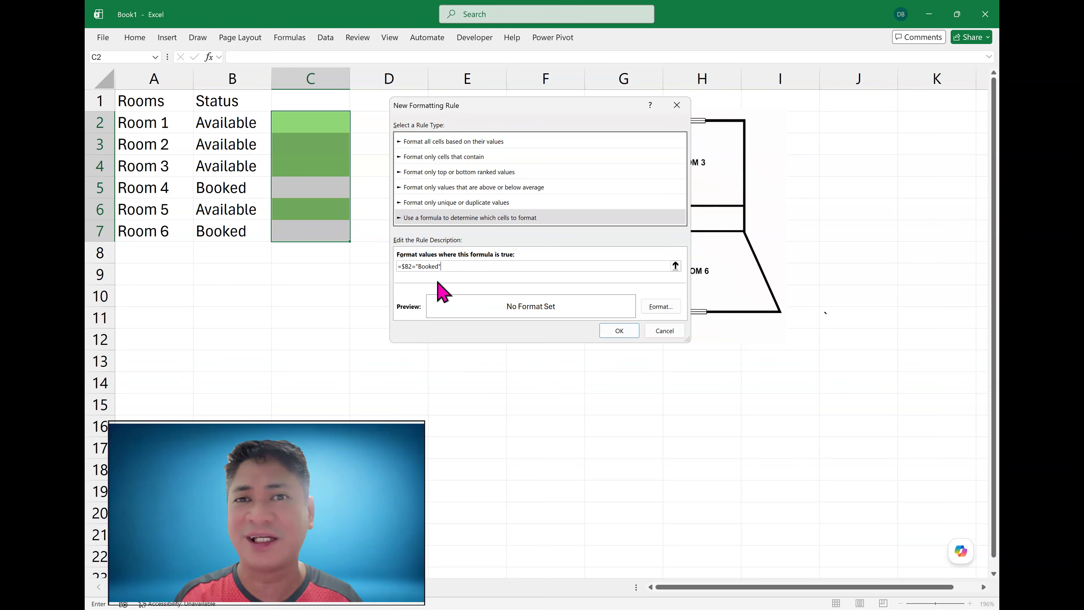
- Set the rule's format to a red fill and apply the rule
click(653, 307)
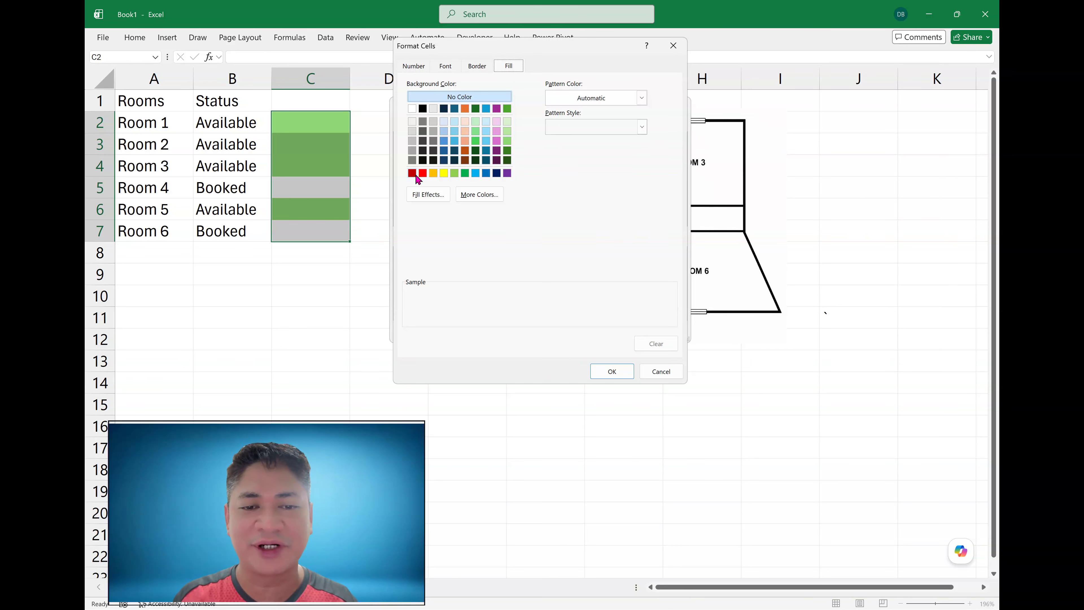
click(422, 174)
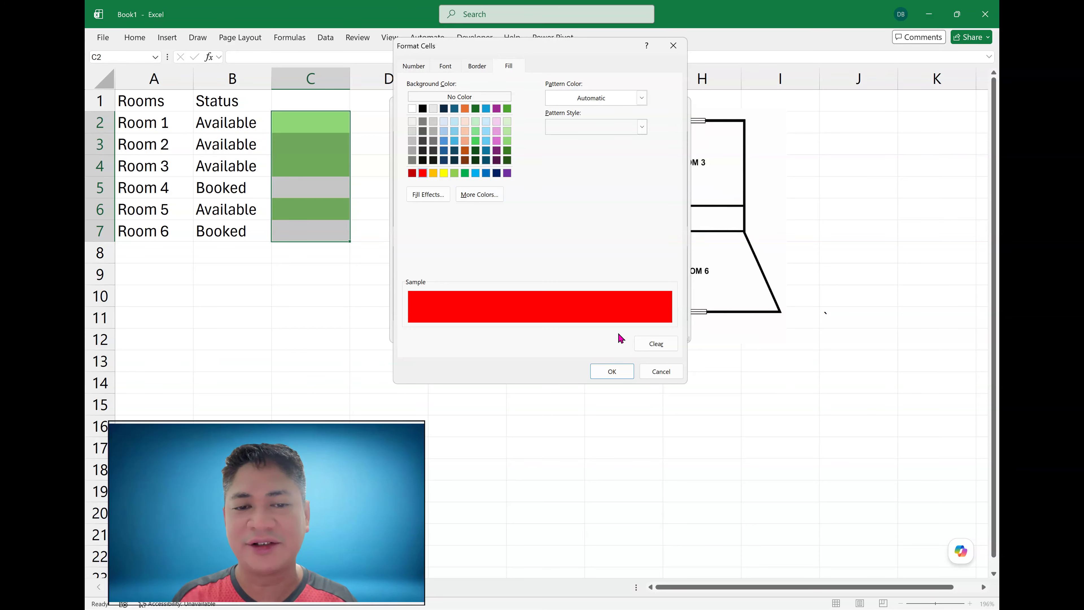
click(605, 375)
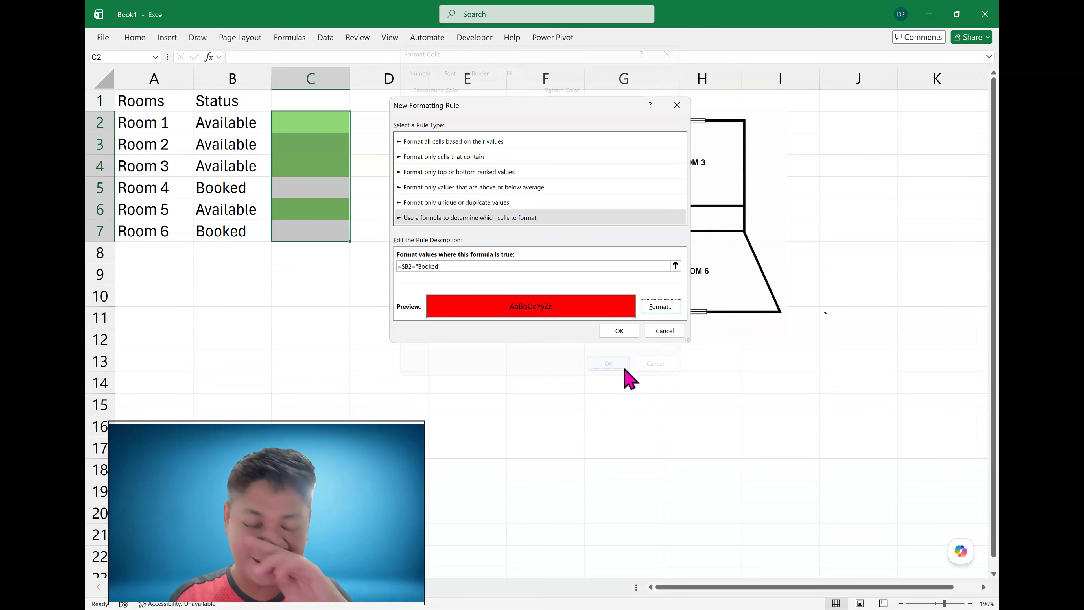
click(618, 332)
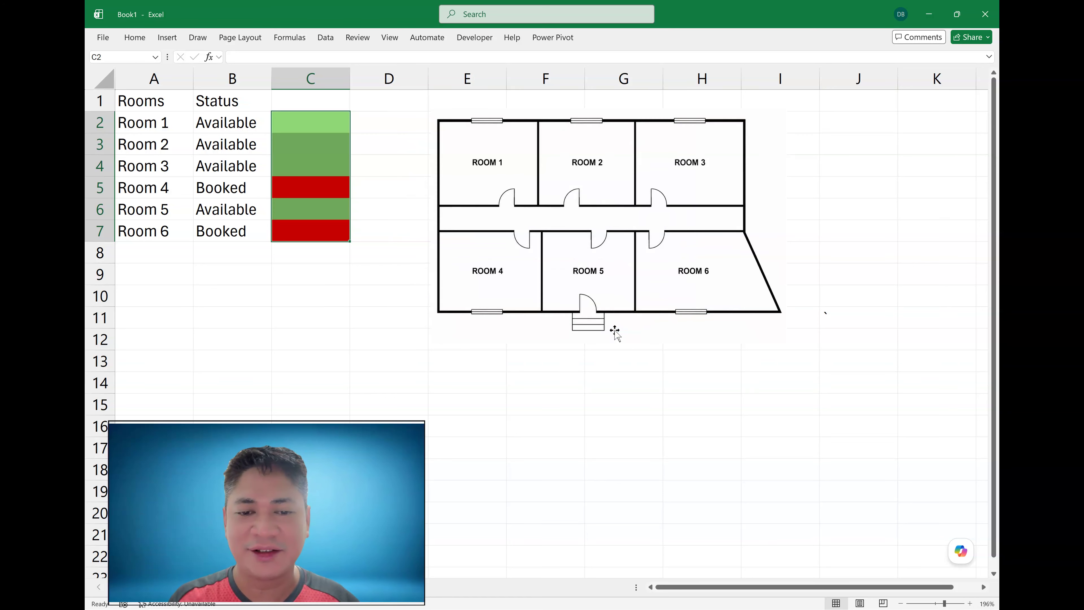
- Change Room 2's status to Booked from its dropdown list
click(563, 382)
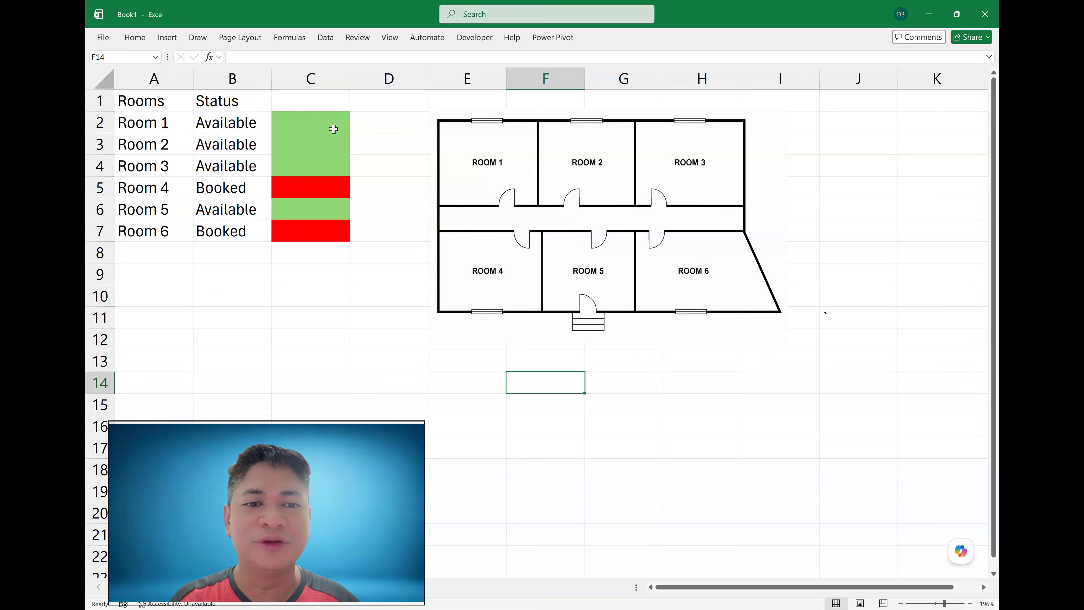
click(251, 147)
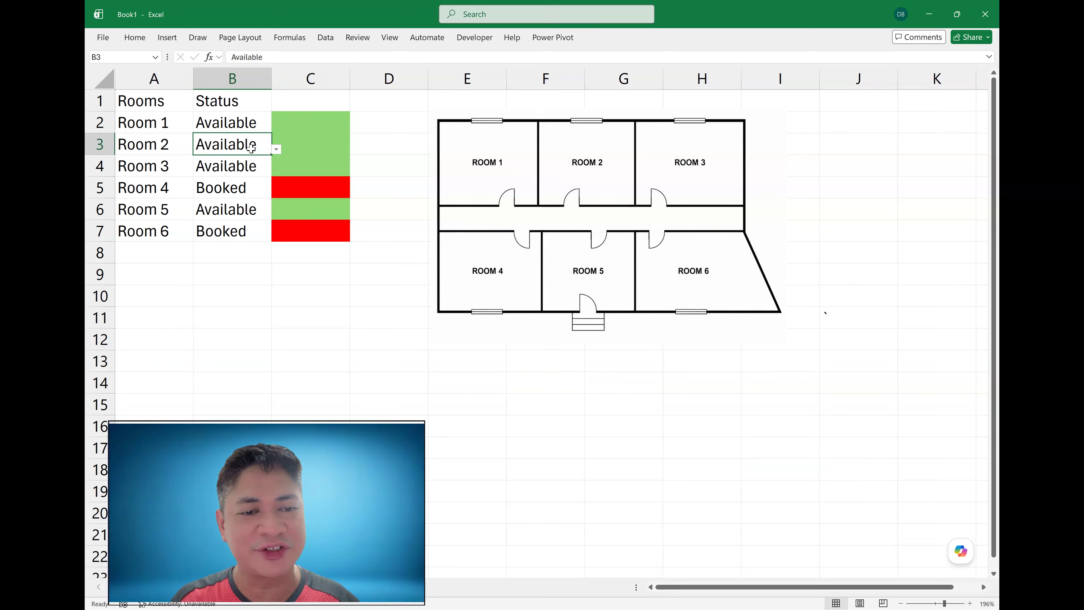
click(311, 142)
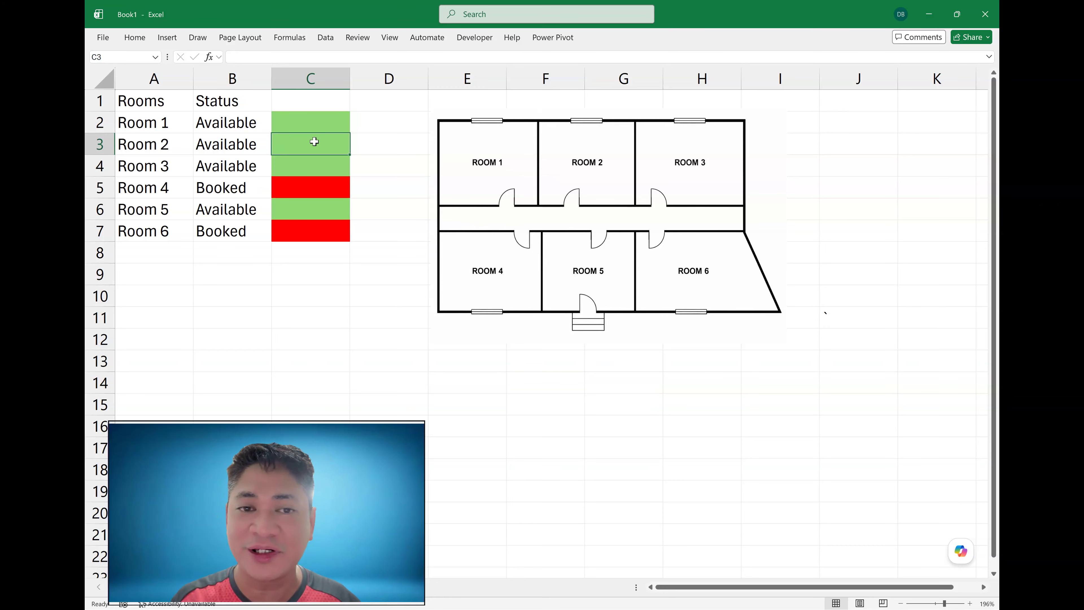
click(254, 148)
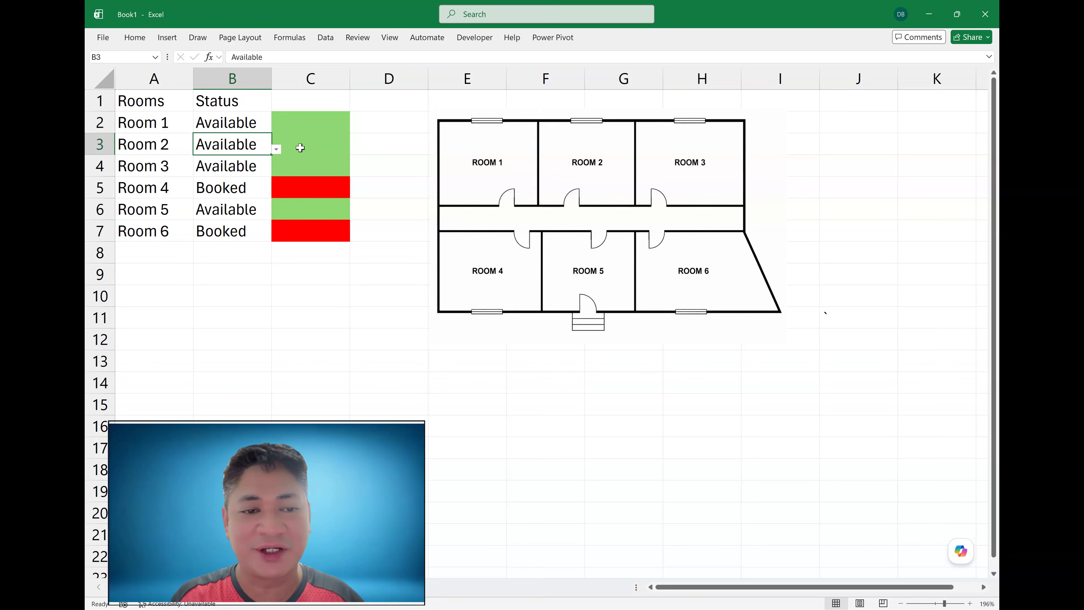
click(277, 149)
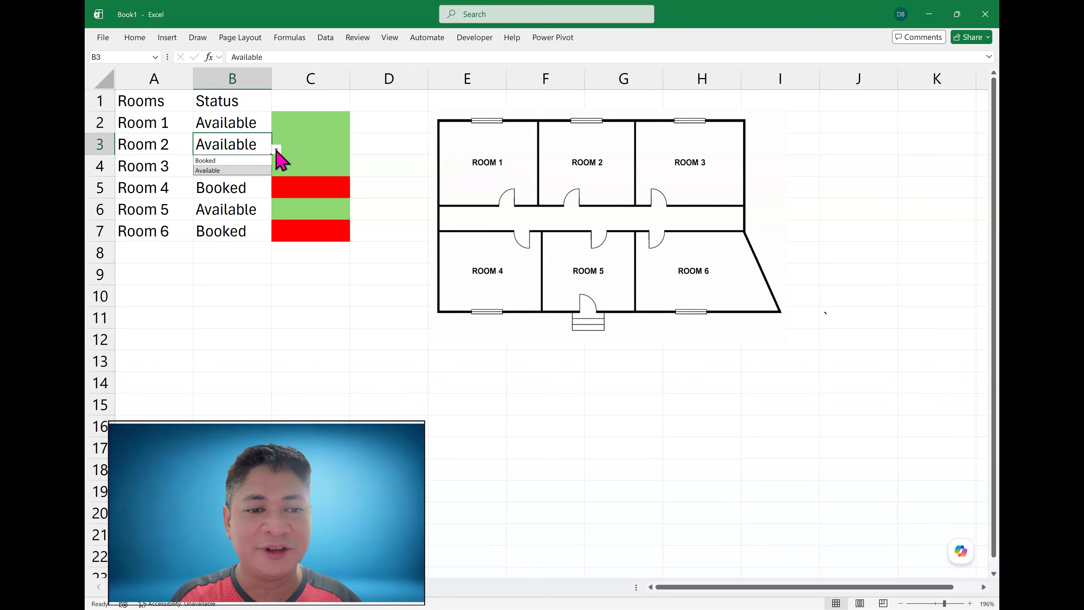
click(250, 161)
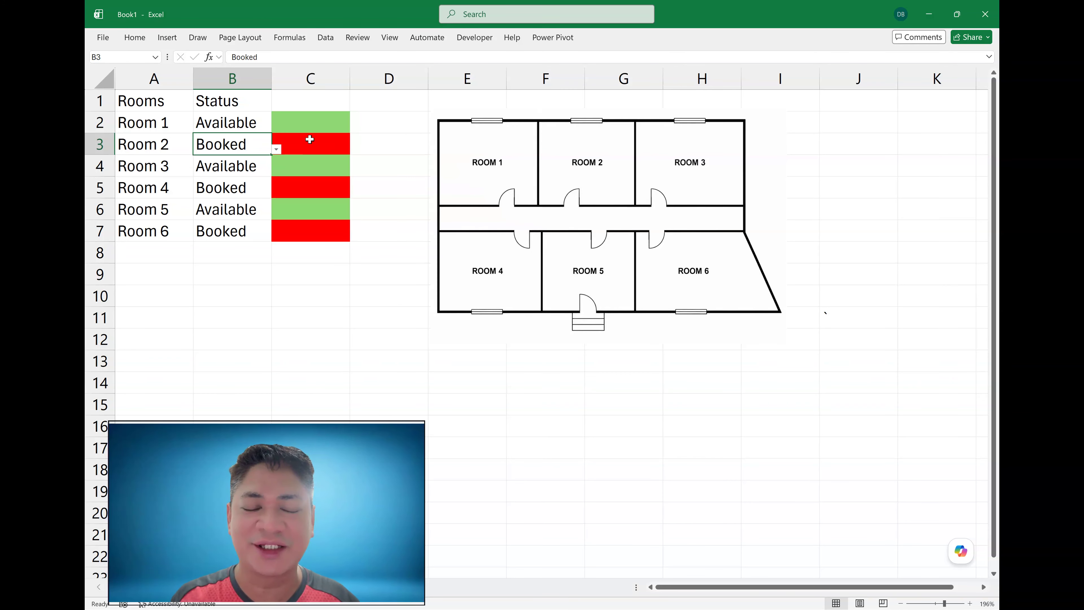
- Enter the text Room 1 in cell C2
click(311, 128)
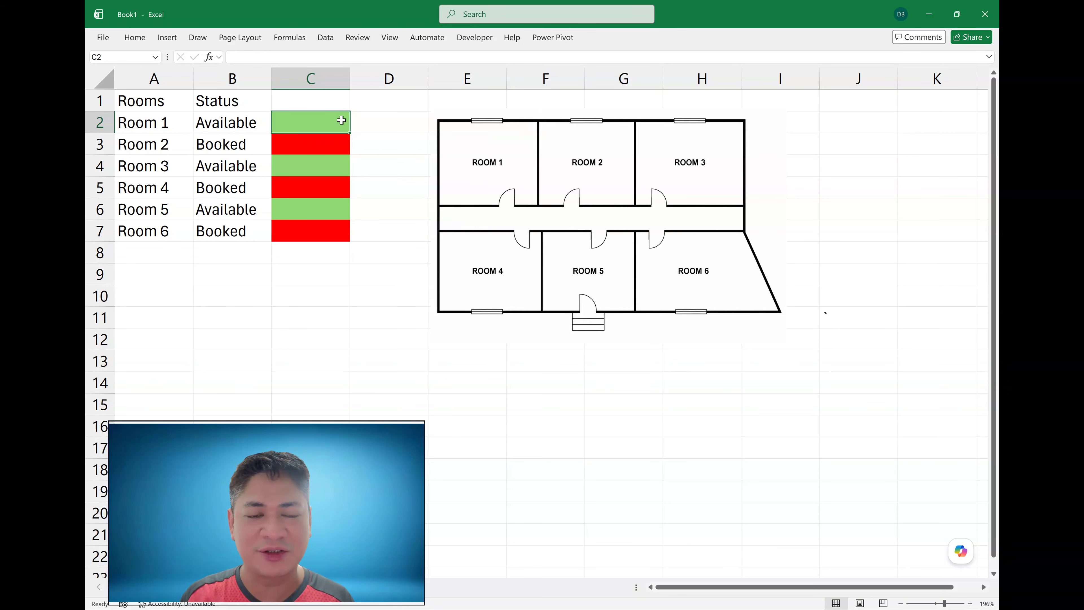
text(Room 1)
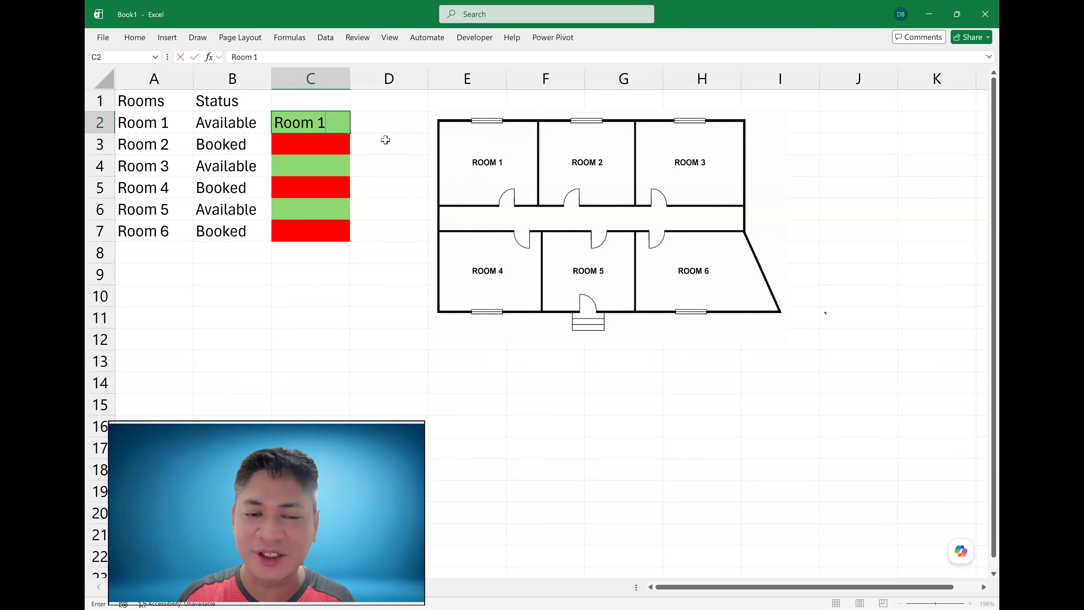
click(386, 141)
- Change Room 1's status to Booked from its dropdown list
click(245, 124)
click(277, 127)
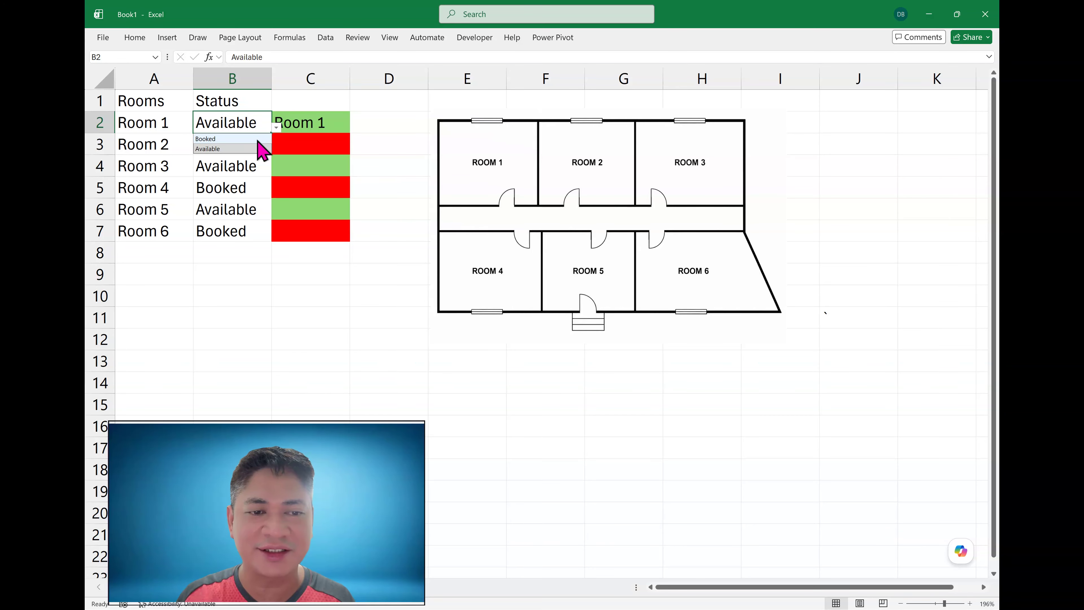
click(256, 139)
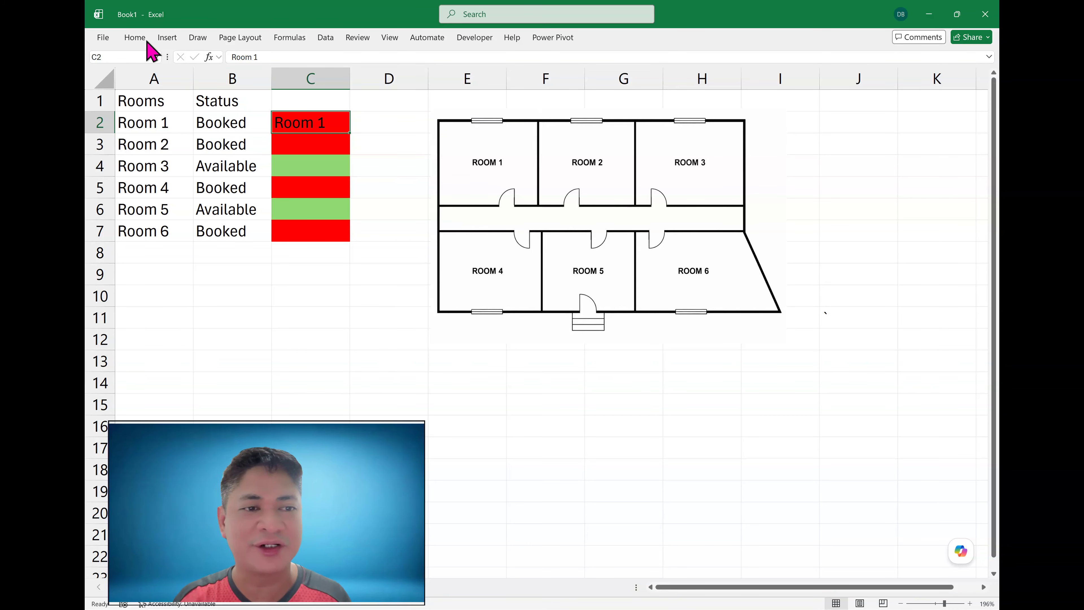
- Set cell C2's font colour to white
click(136, 38)
click(284, 78)
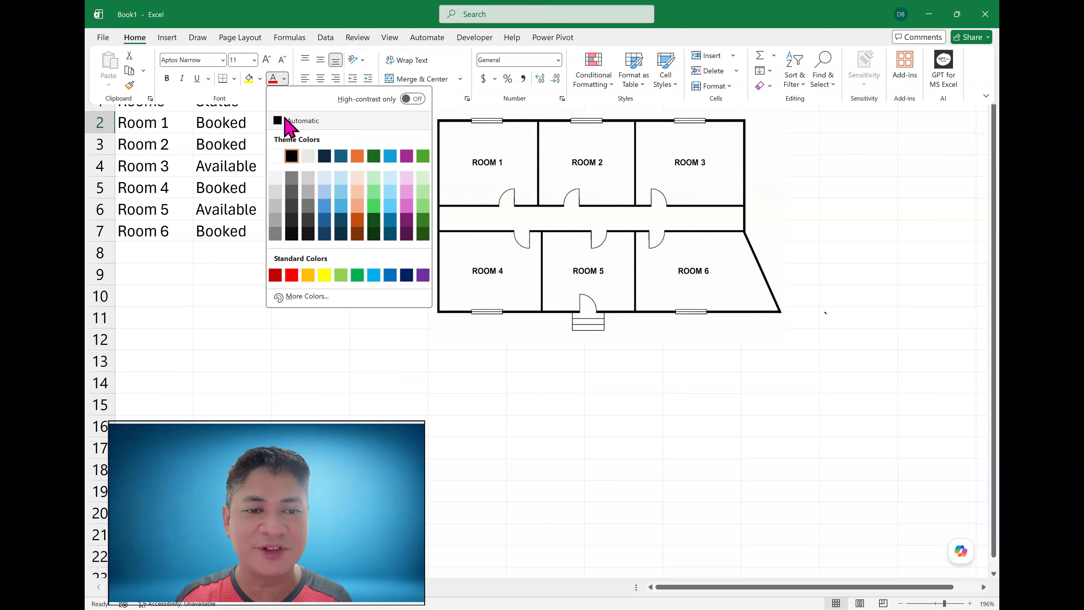
click(275, 157)
- Change Room 1's status back to Available from its dropdown list
click(233, 120)
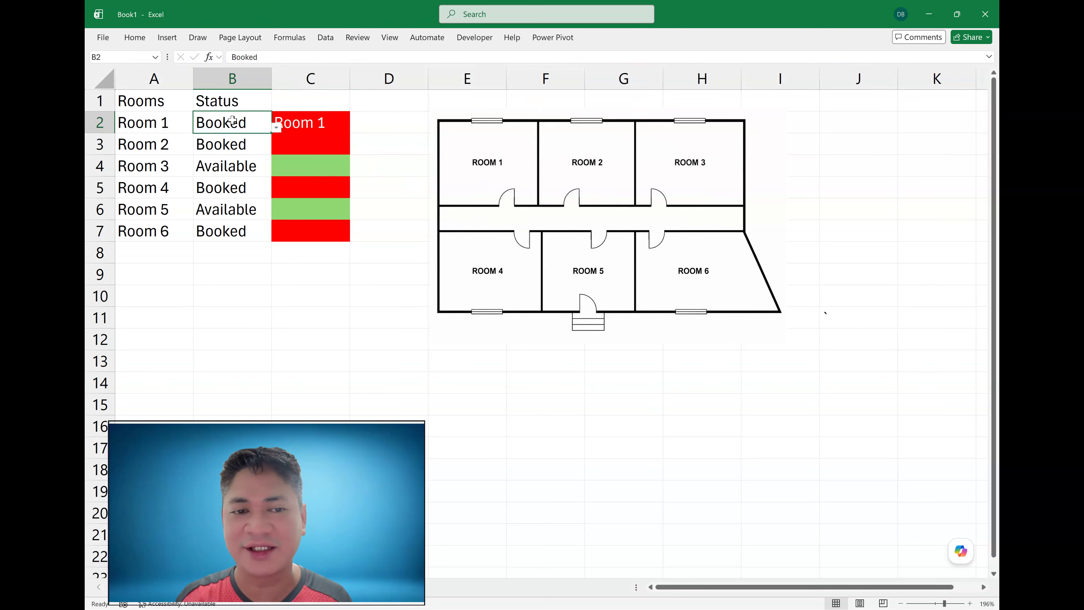
click(276, 127)
click(241, 143)
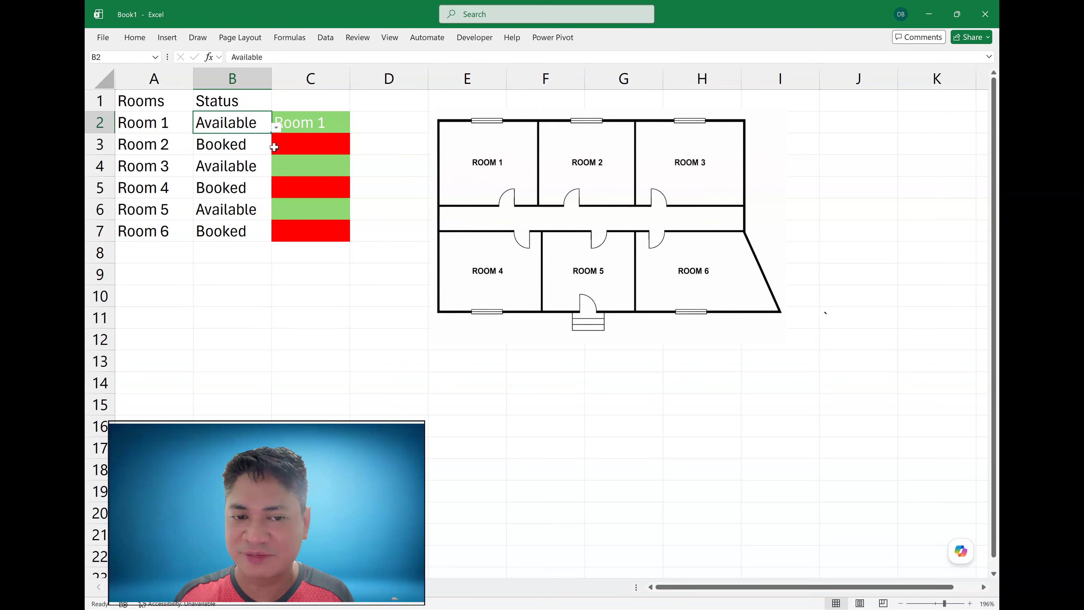
- Clear the text from cell C2
click(323, 124)
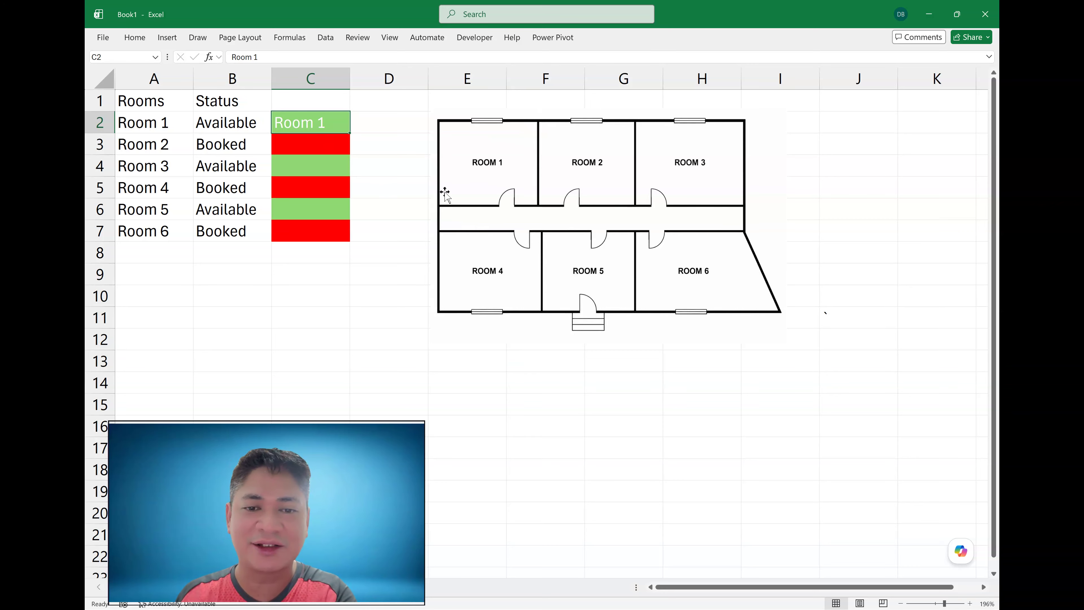
key(Delete)
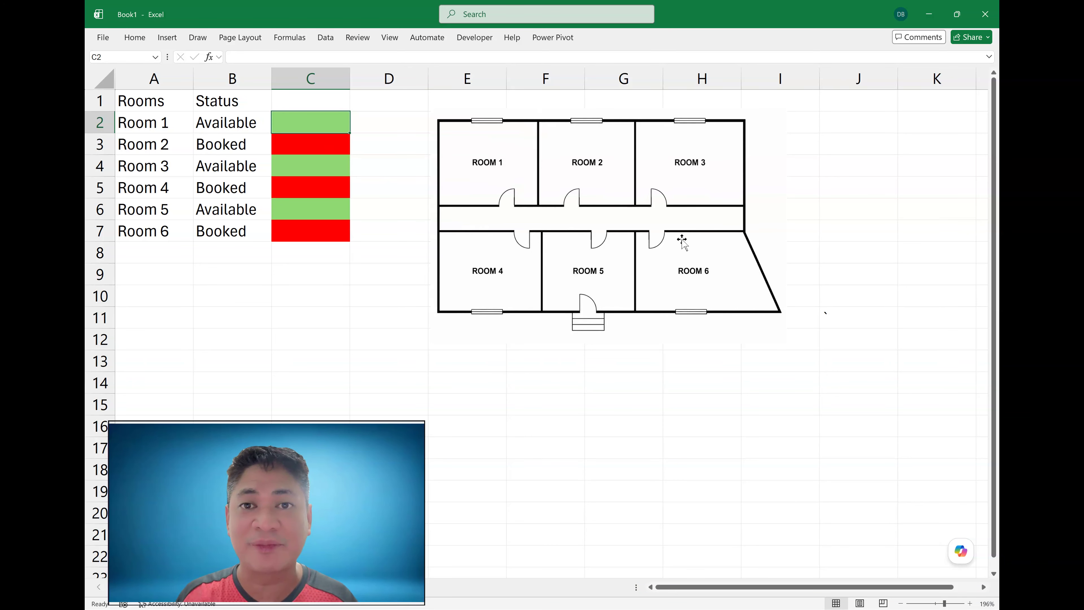
click(399, 242)
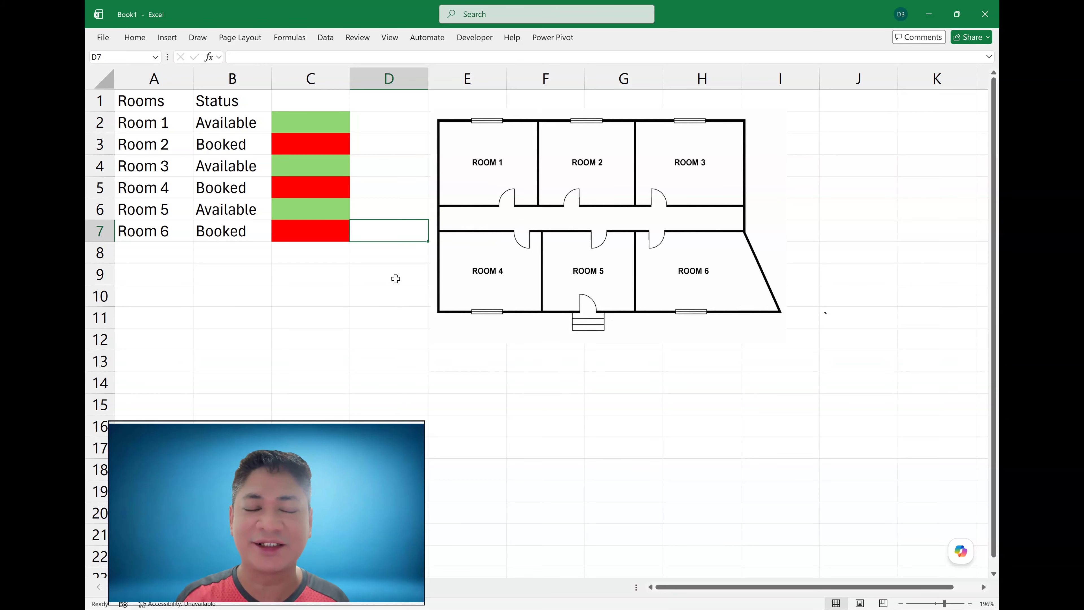
- Copy cell C2 and paste it as a linked picture at cell C11
click(322, 122)
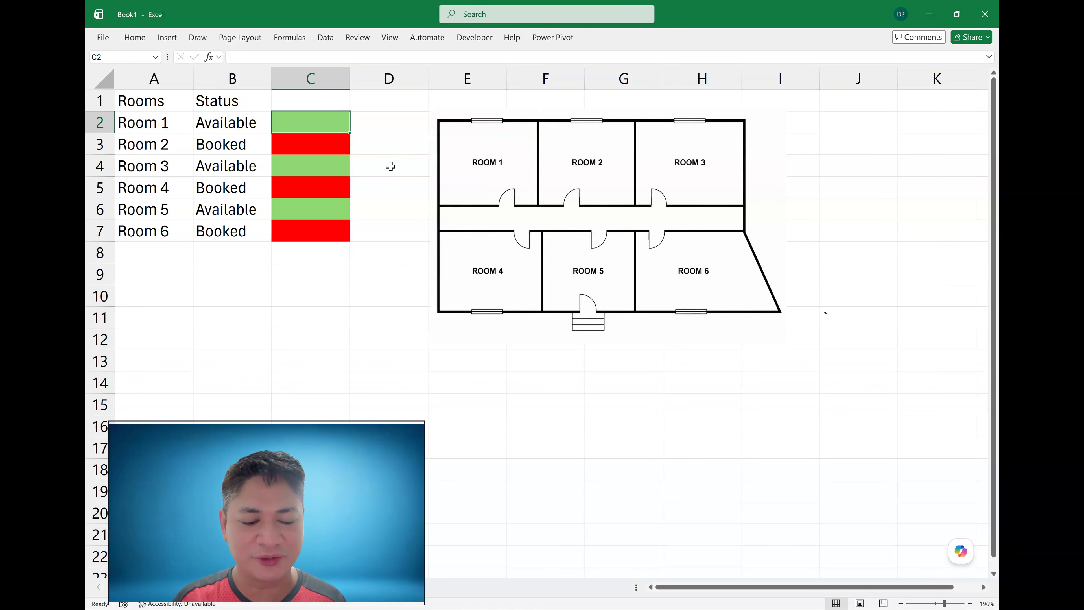
key(ctrl+c)
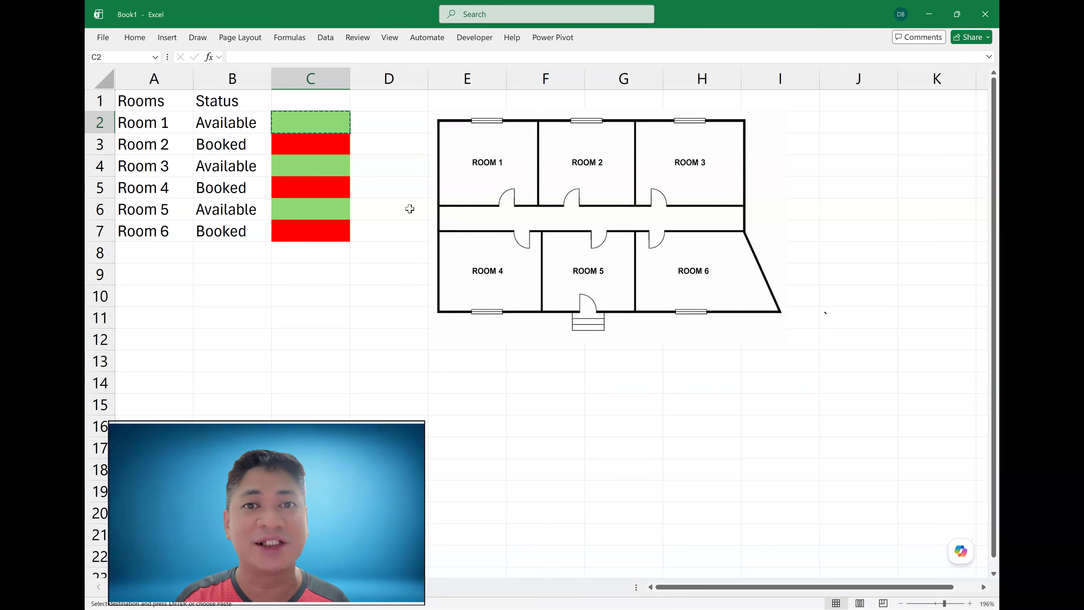
click(348, 314)
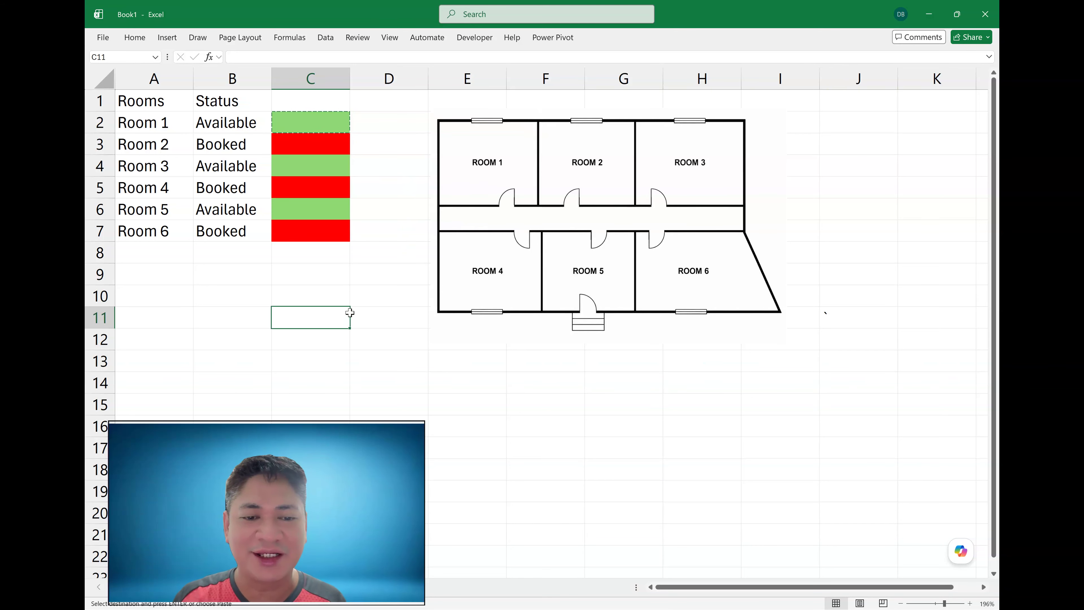
right_click(351, 315)
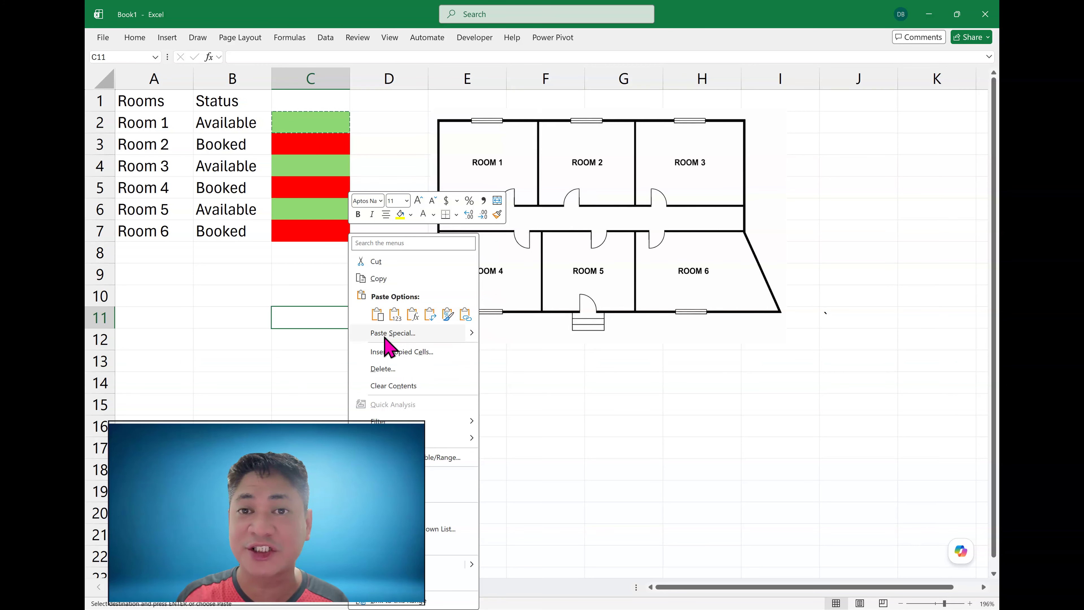
mouse_move(472, 340)
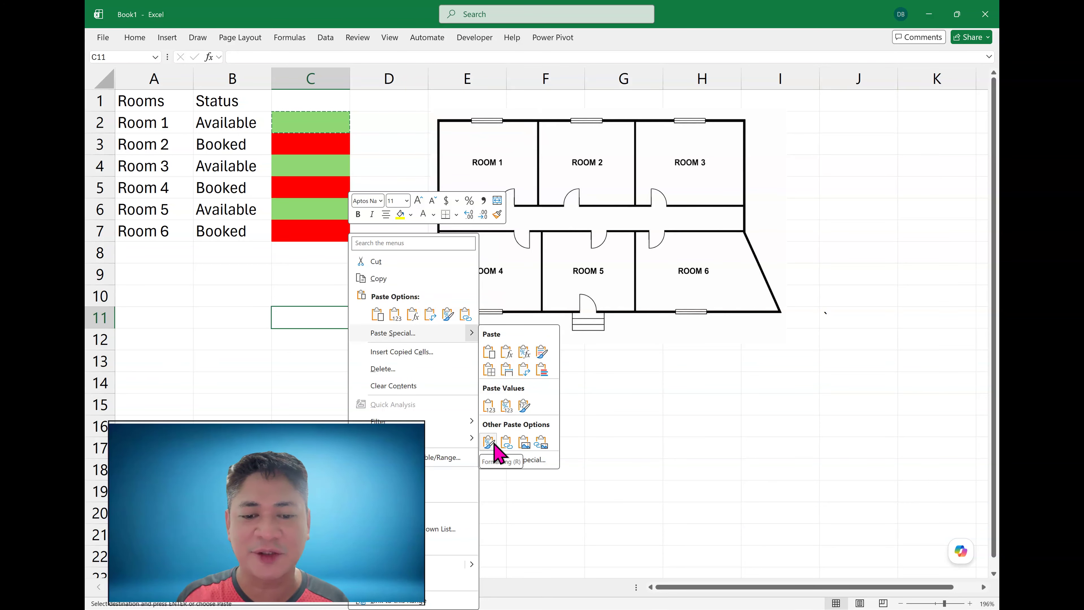
click(522, 442)
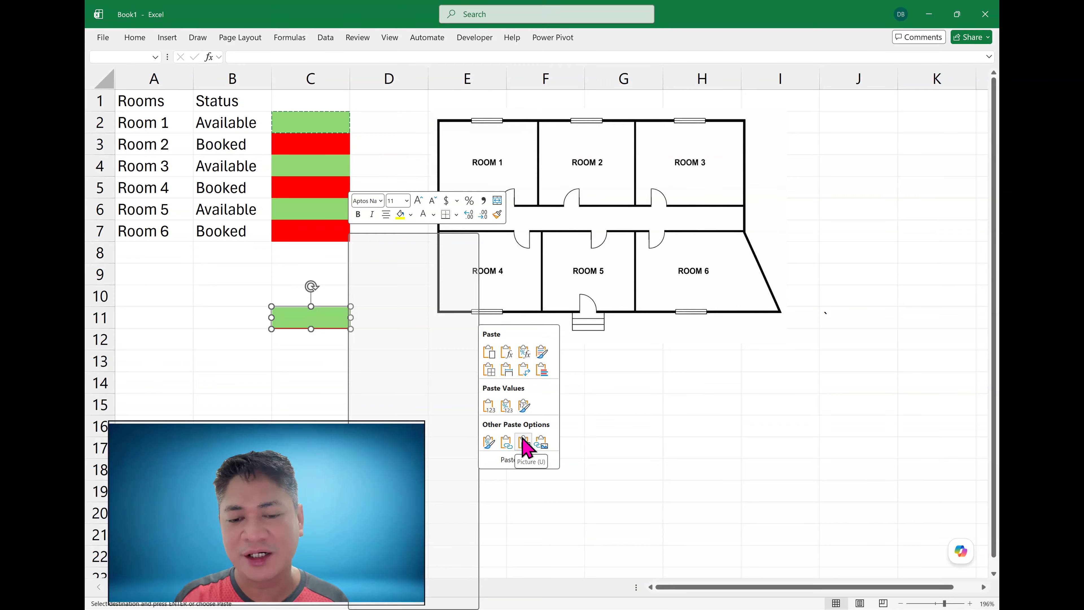
click(541, 445)
click(509, 405)
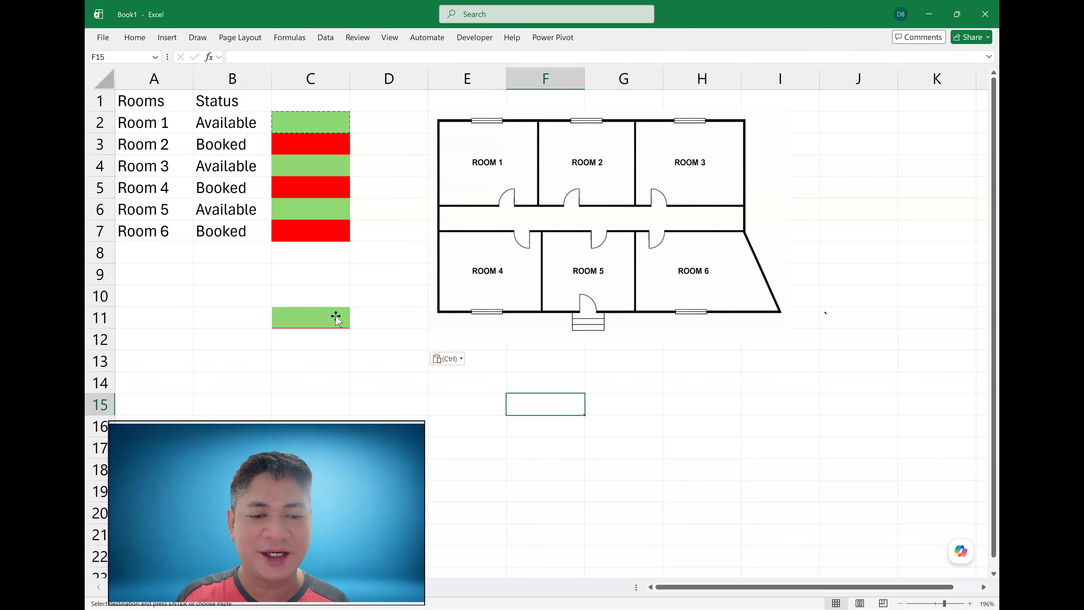
- Nudge the linked picture slightly right and move the floor plan image further right
drag(339, 315, 380, 310)
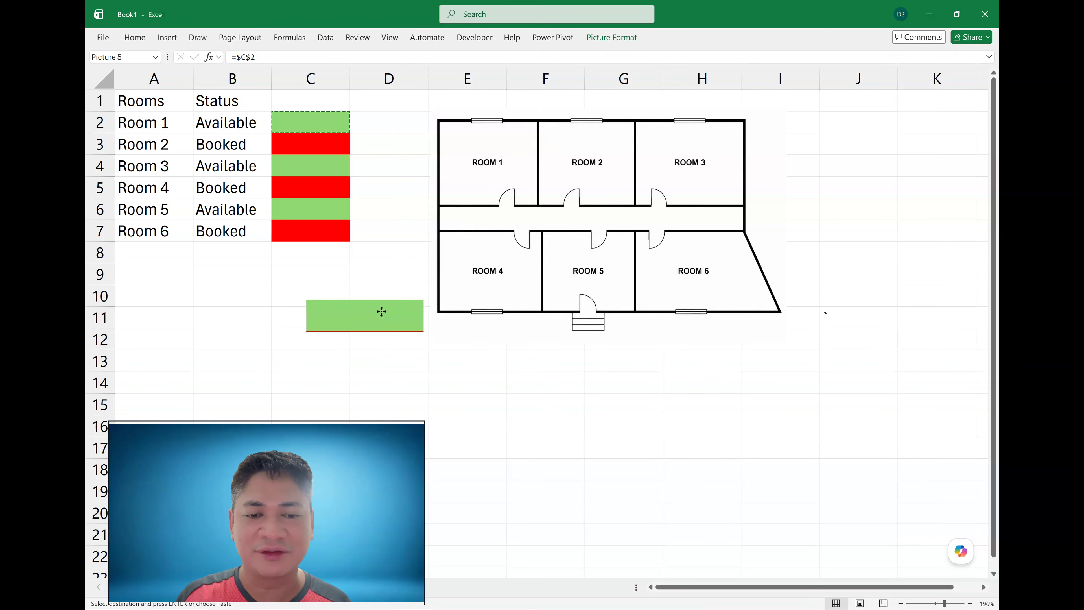
click(388, 358)
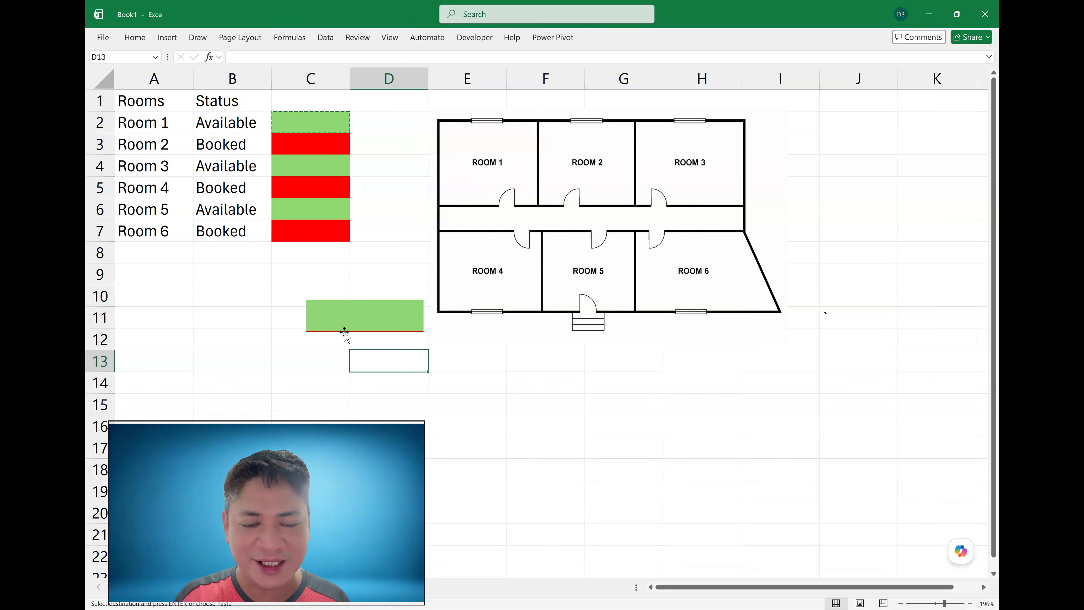
click(384, 189)
click(381, 237)
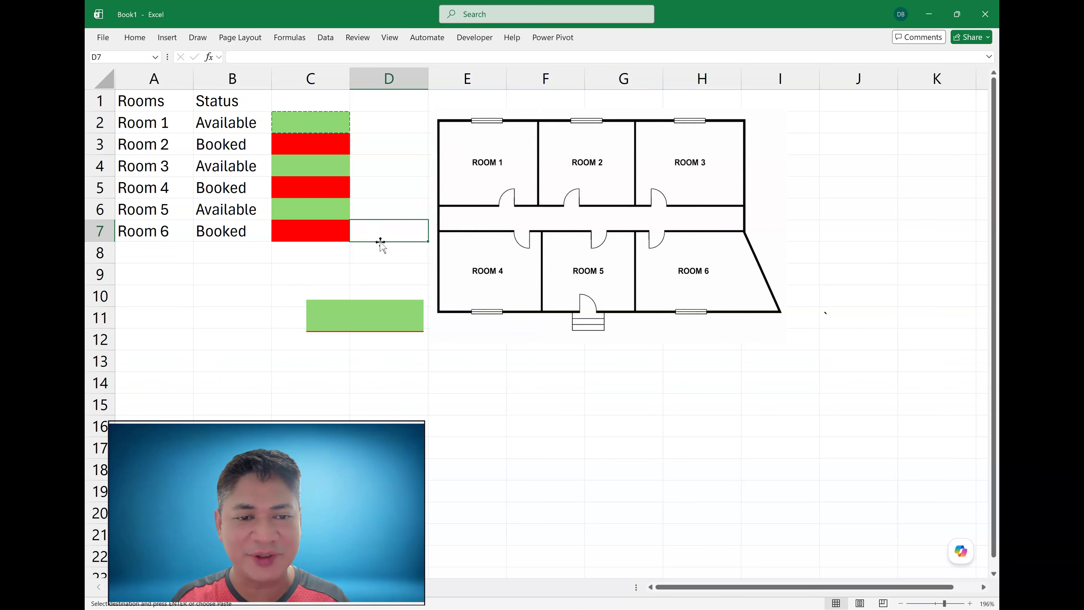
key(Escape)
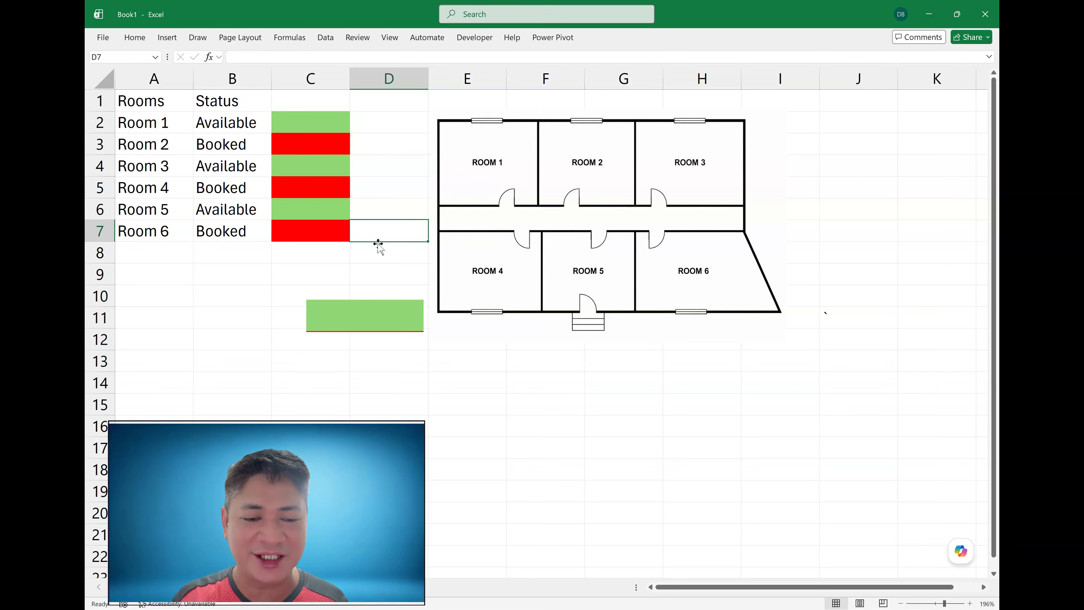
drag(519, 162, 569, 155)
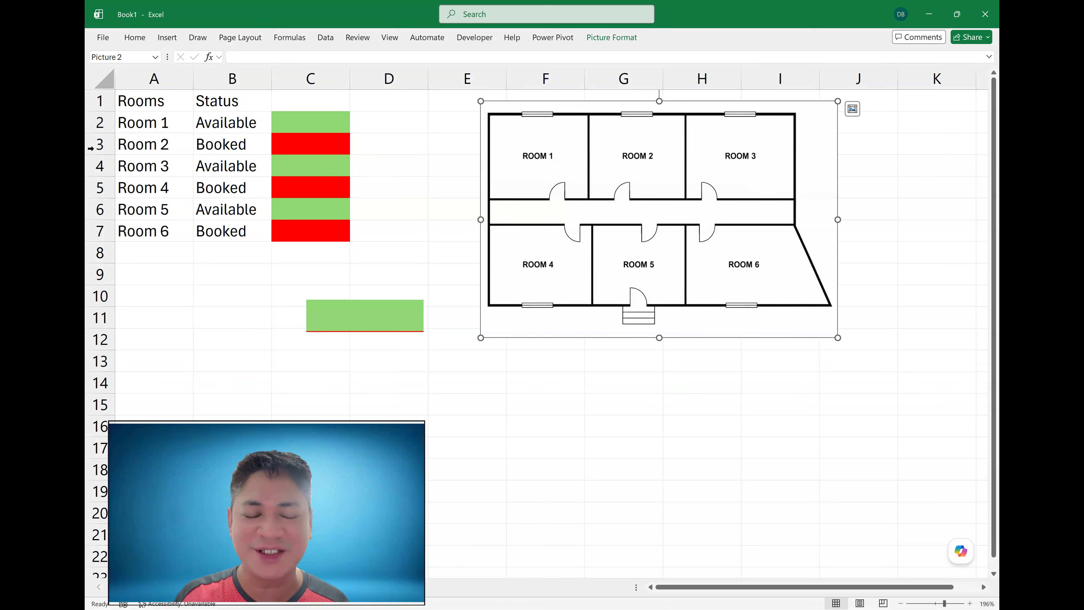
- Insert a blank row above each of the Room 2 to Room 6 rows
click(101, 141)
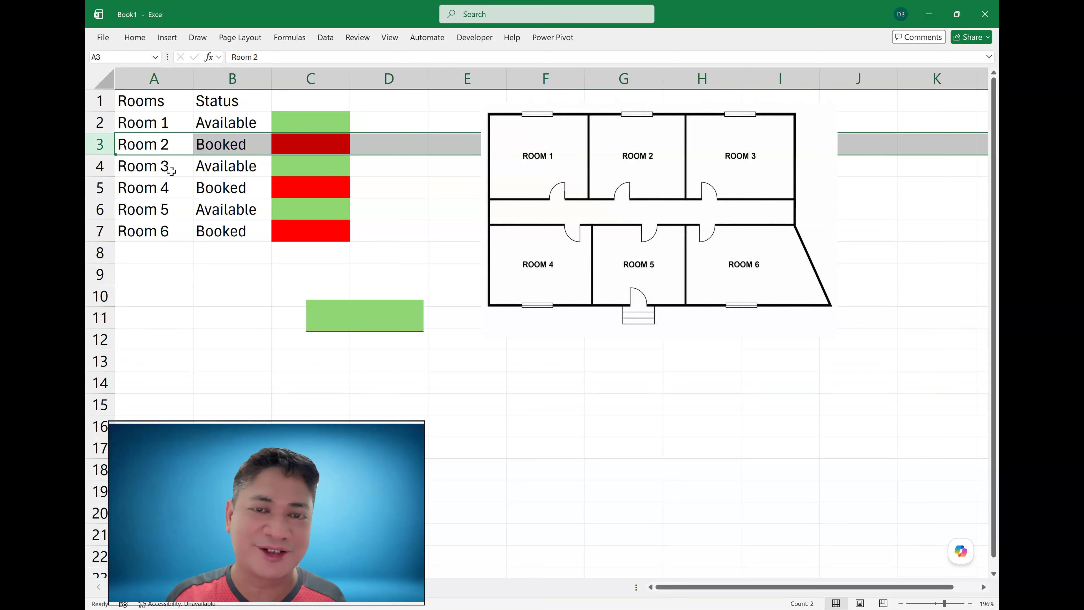
ctrl+click(107, 165)
ctrl+click(106, 188)
ctrl+click(108, 210)
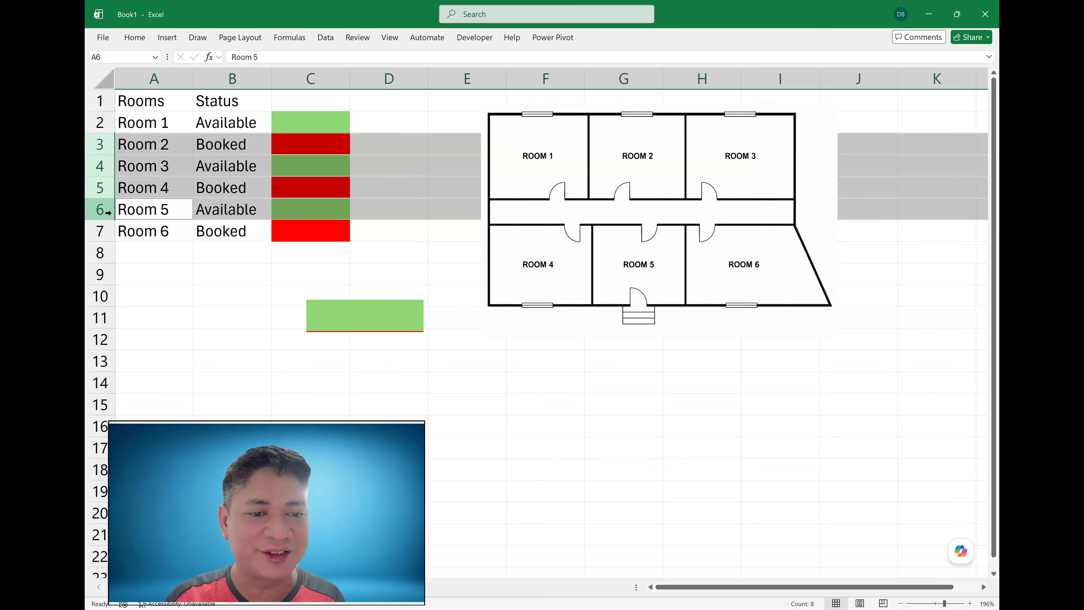
ctrl+click(108, 231)
right_click(99, 231)
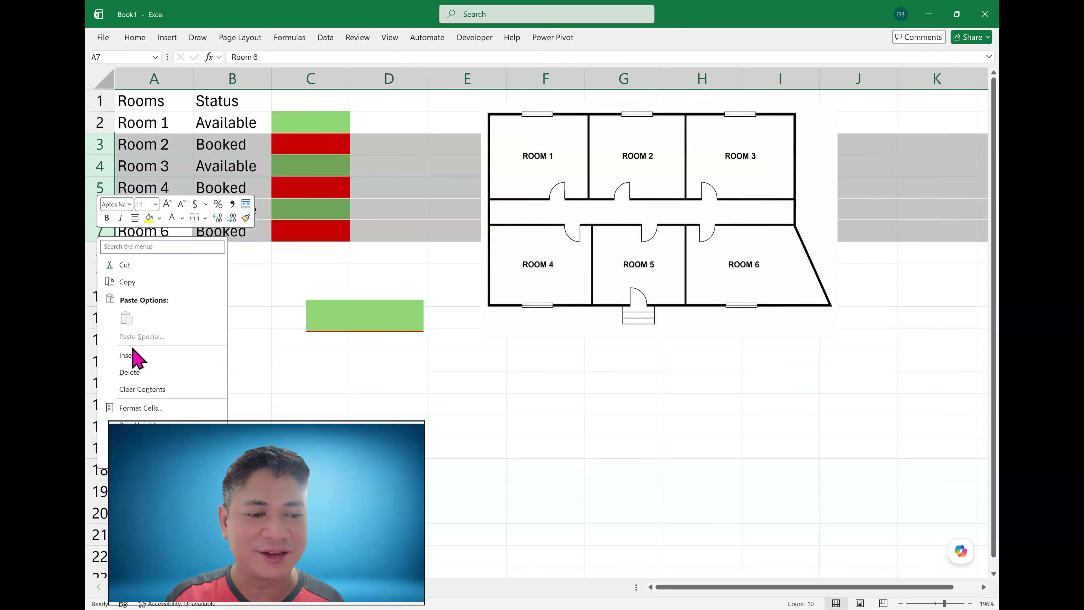
click(107, 145)
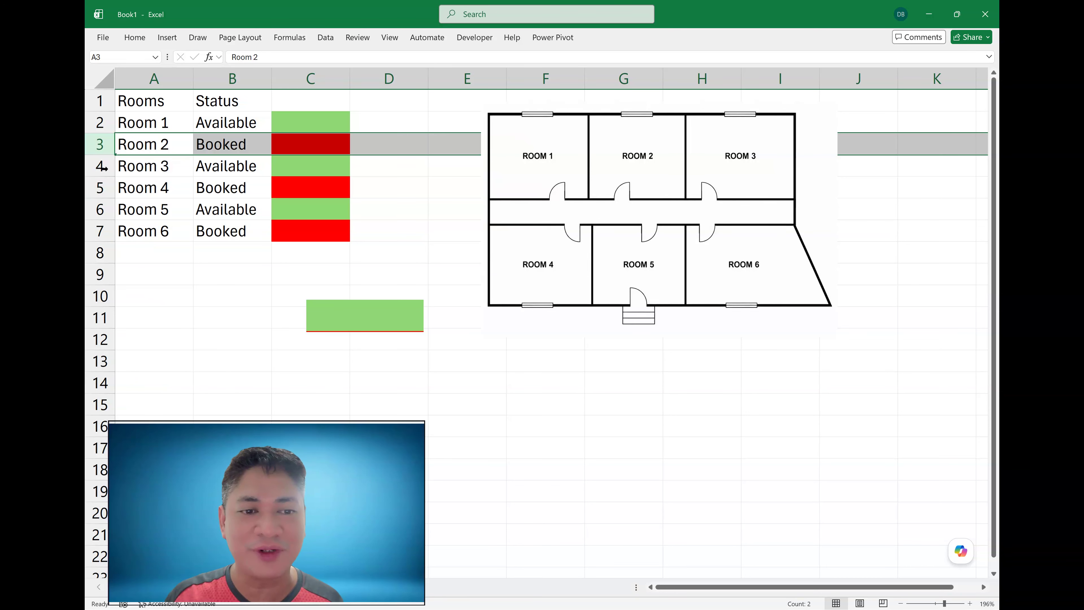
drag(99, 168, 99, 231)
drag(102, 144, 100, 230)
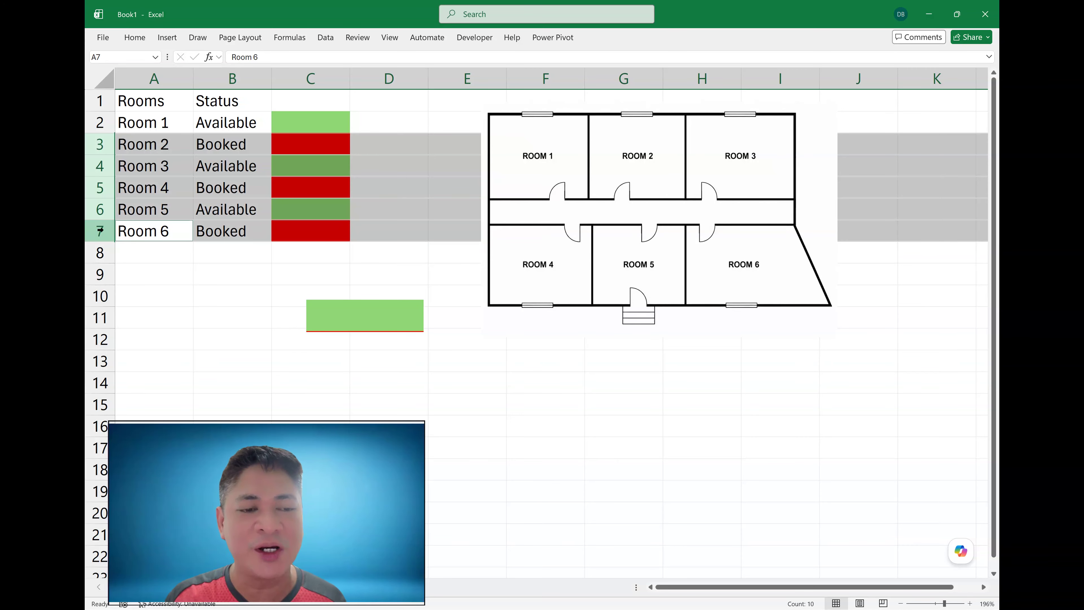
right_click(100, 231)
click(145, 356)
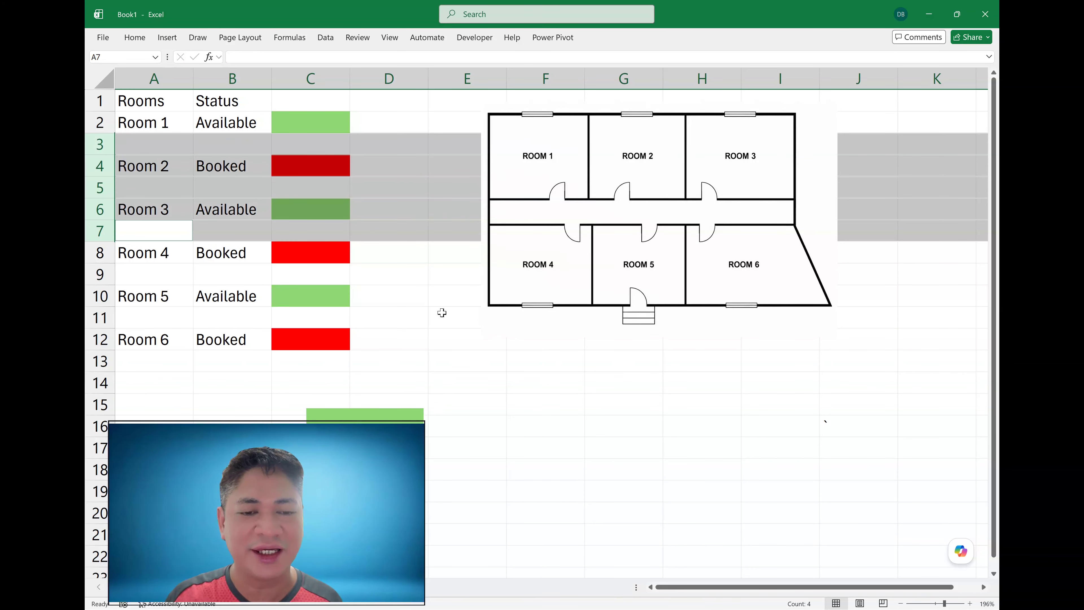
- Move the linked picture out from under the table to below the floor plan
click(431, 303)
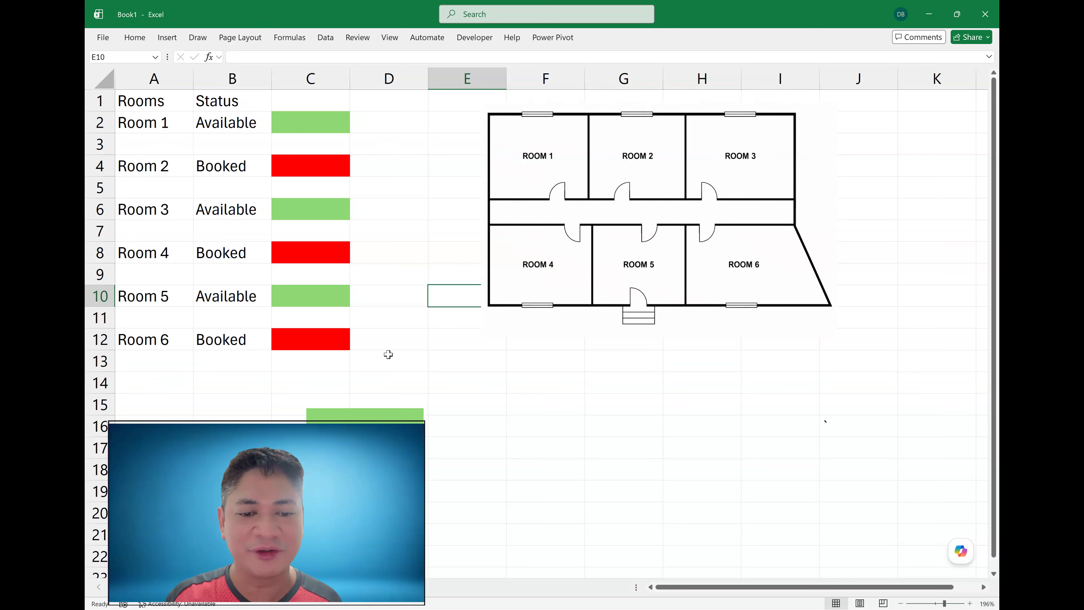
click(350, 415)
drag(350, 414, 491, 356)
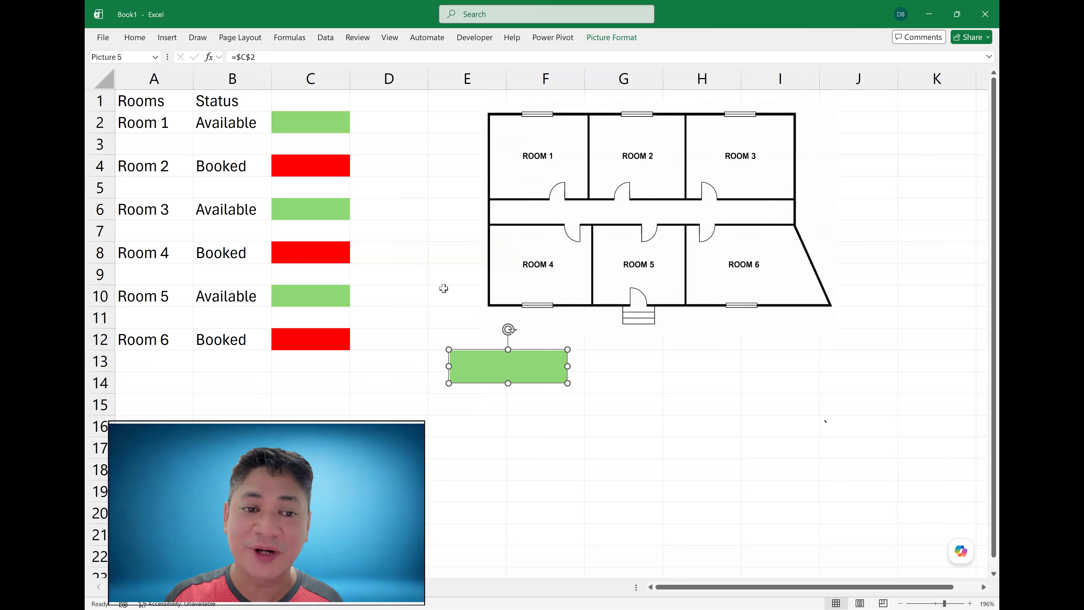
click(617, 39)
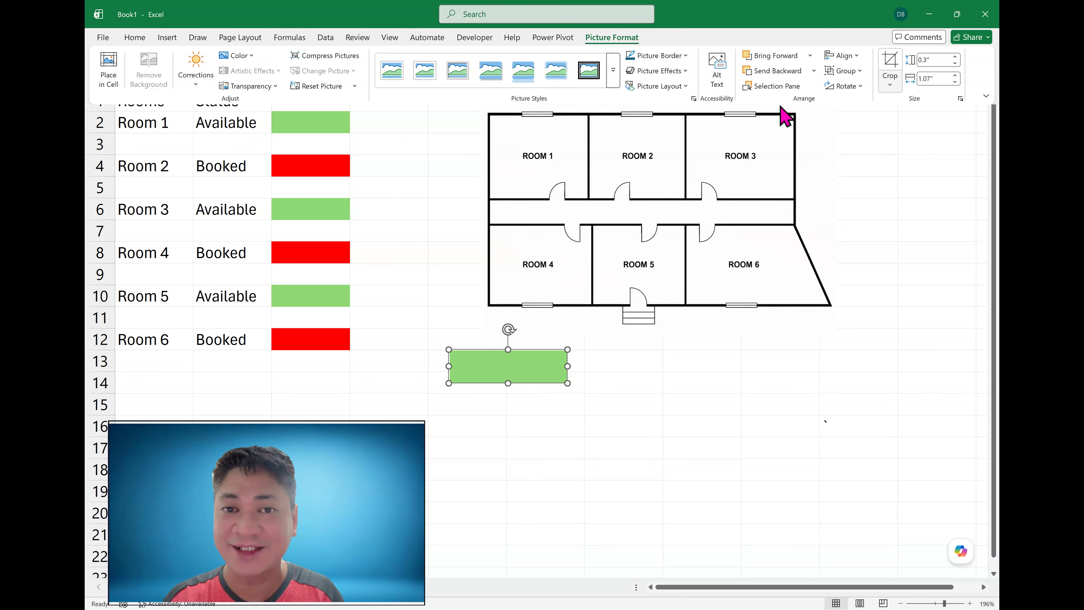
click(224, 186)
- Select the inserted blank rows 3, 5, 7, 9 and 11 and shrink their height
click(99, 144)
ctrl+click(99, 187)
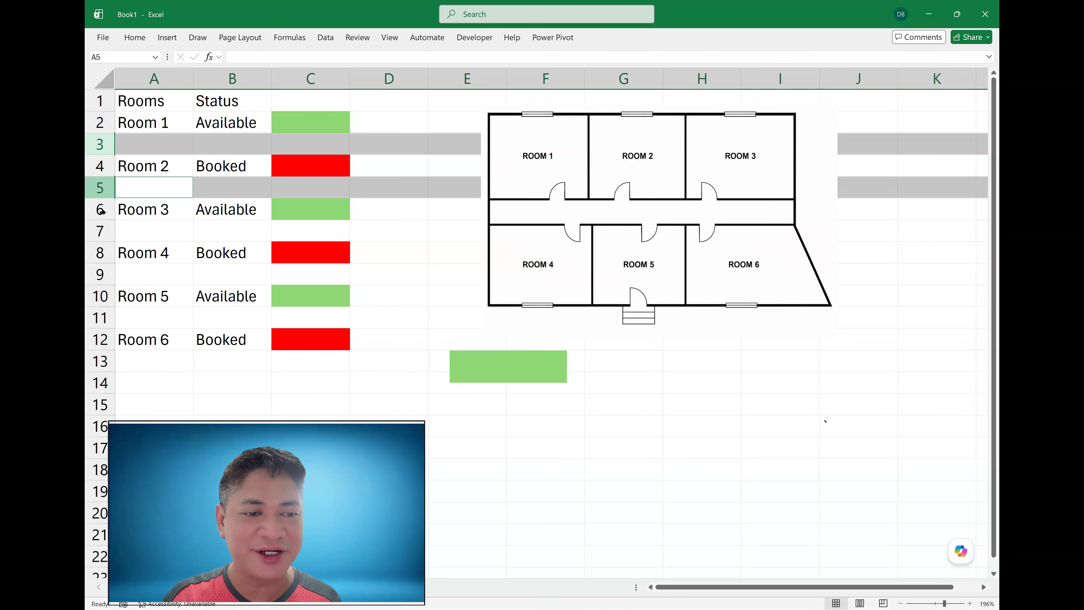
ctrl+click(99, 231)
ctrl+click(99, 274)
ctrl+click(99, 317)
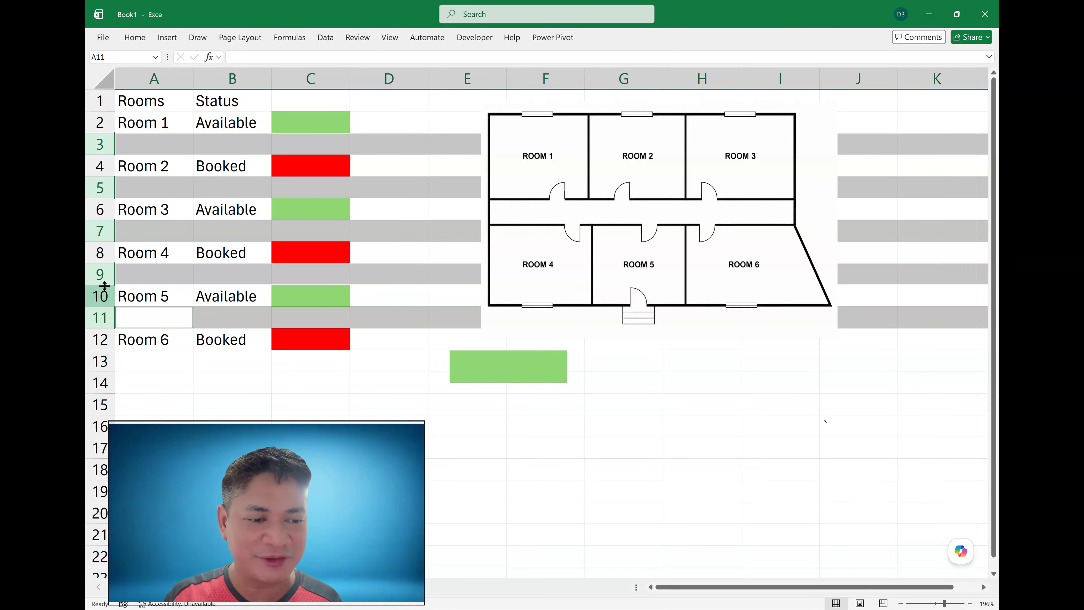
drag(101, 284, 104, 267)
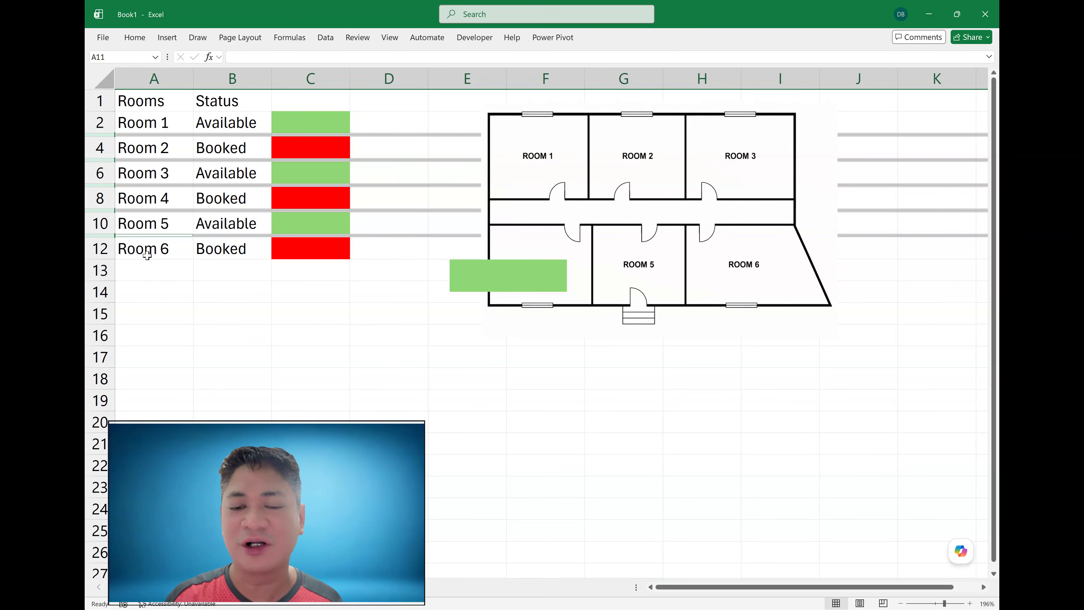
click(341, 305)
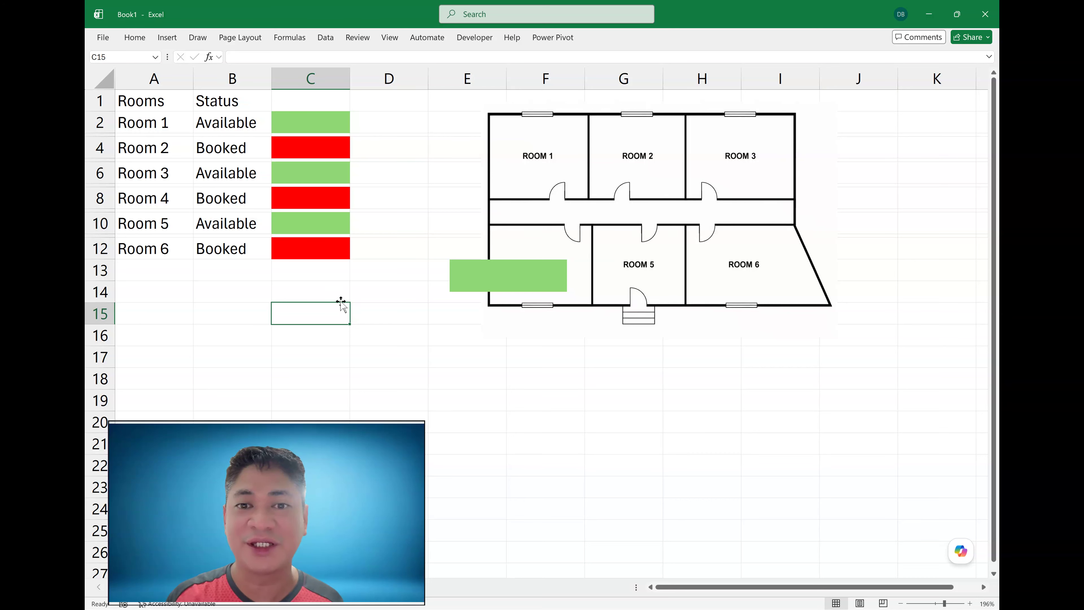
- Move the linked picture next to the table and set Room 1's status to Booked to test it
drag(472, 268, 417, 273)
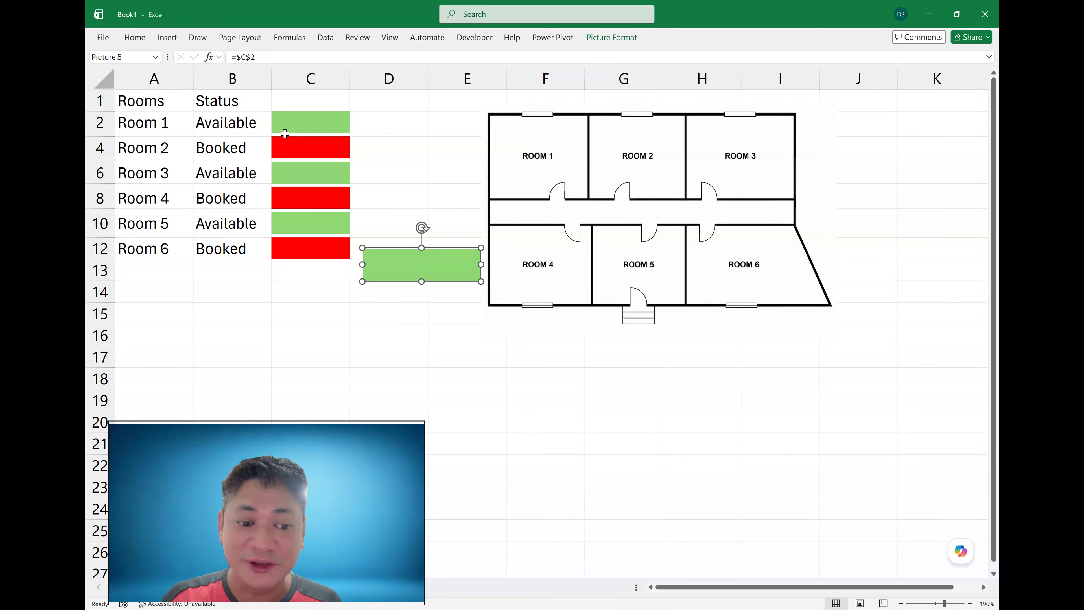
click(302, 123)
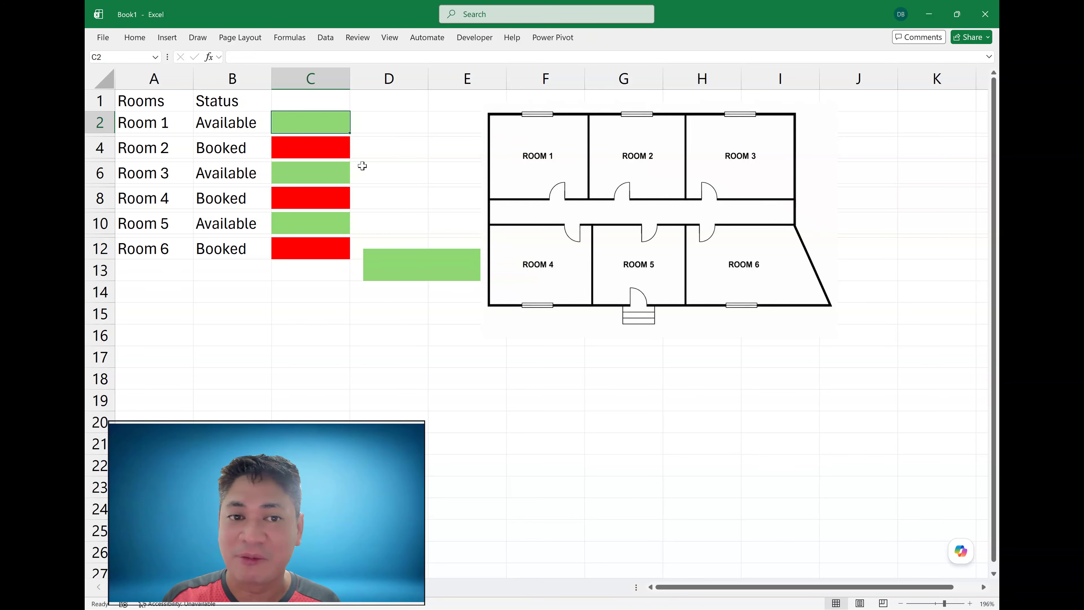
click(410, 259)
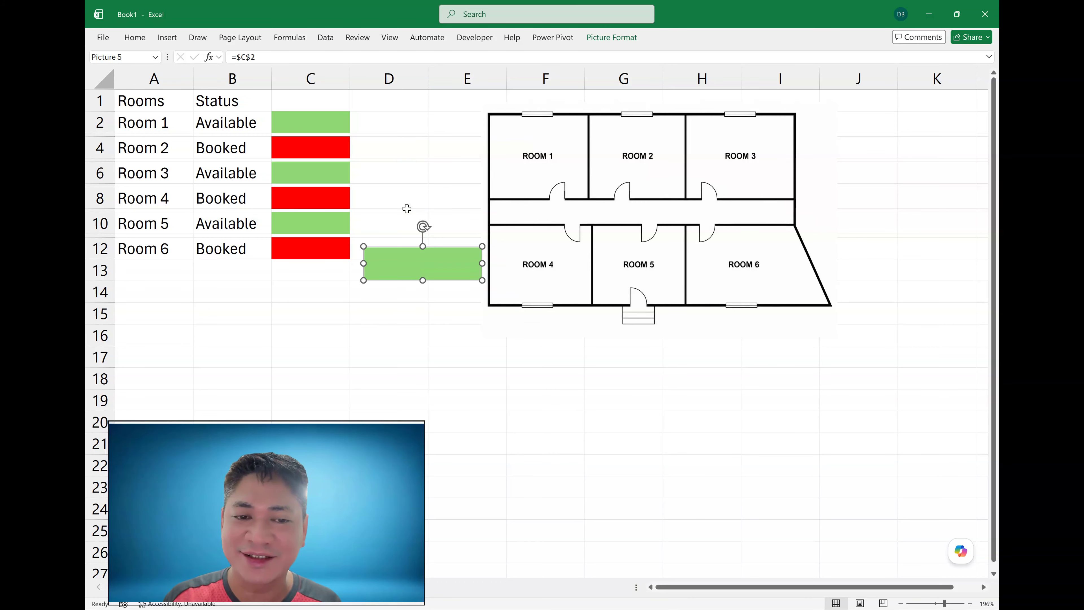
click(237, 128)
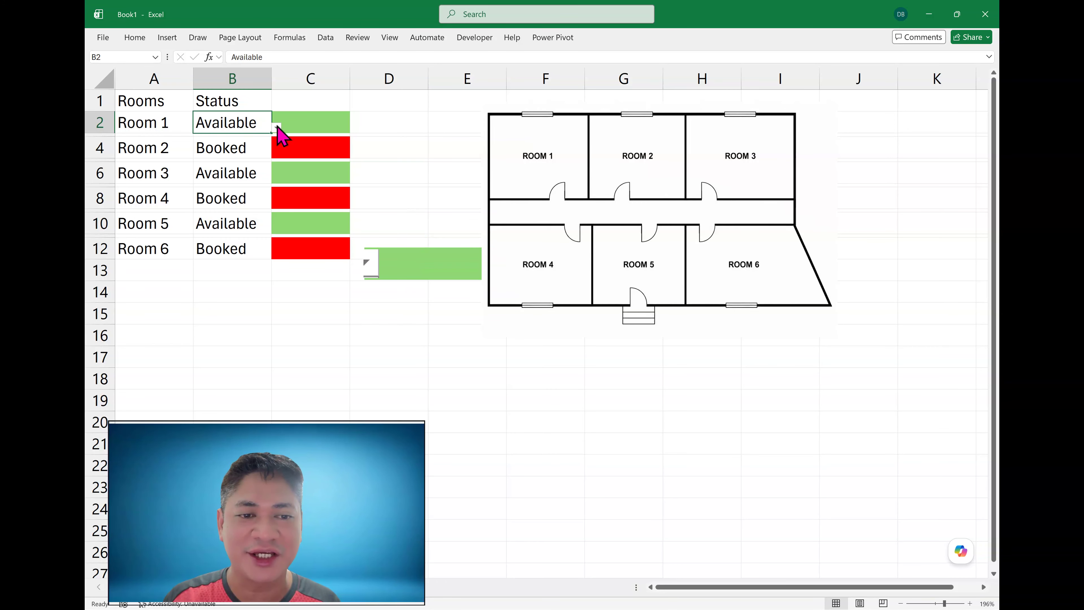
click(276, 127)
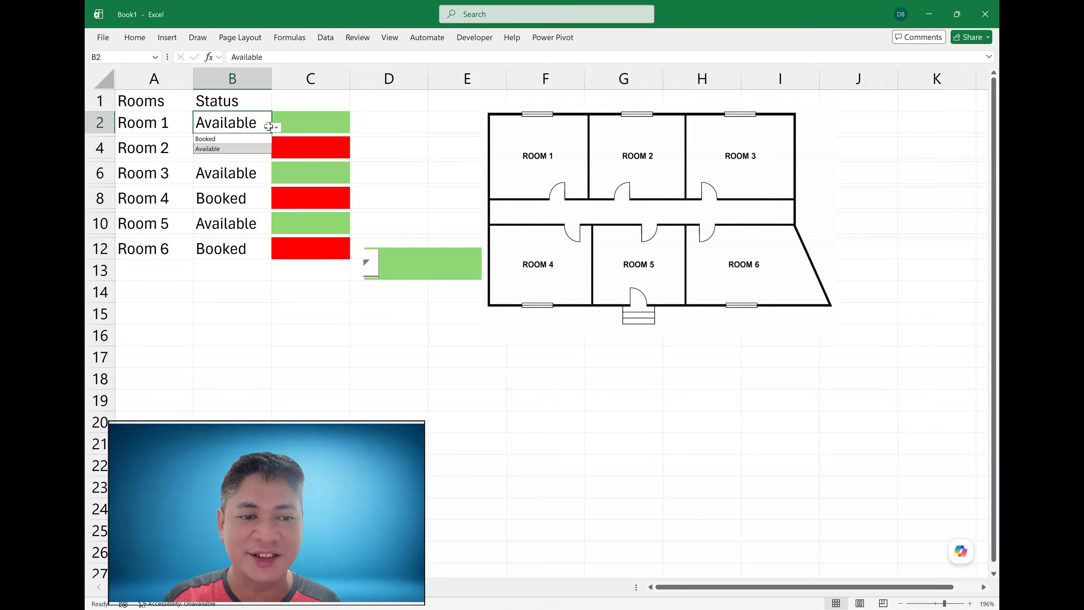
click(243, 140)
click(316, 348)
click(431, 308)
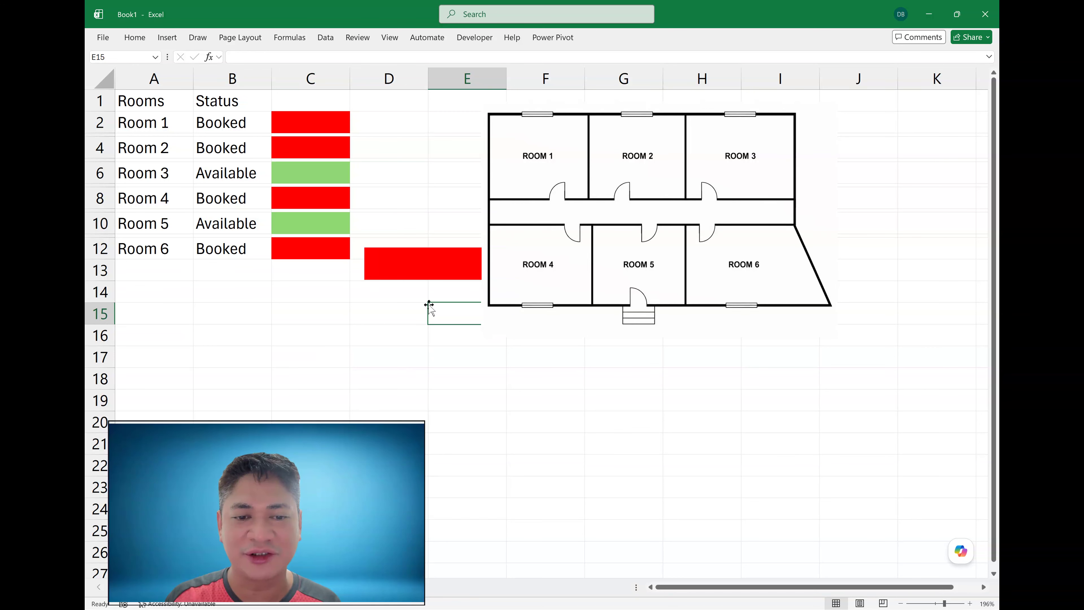
- Move Room 1's linked picture onto the floor plan and resize it to fill the Room 1 area
click(227, 123)
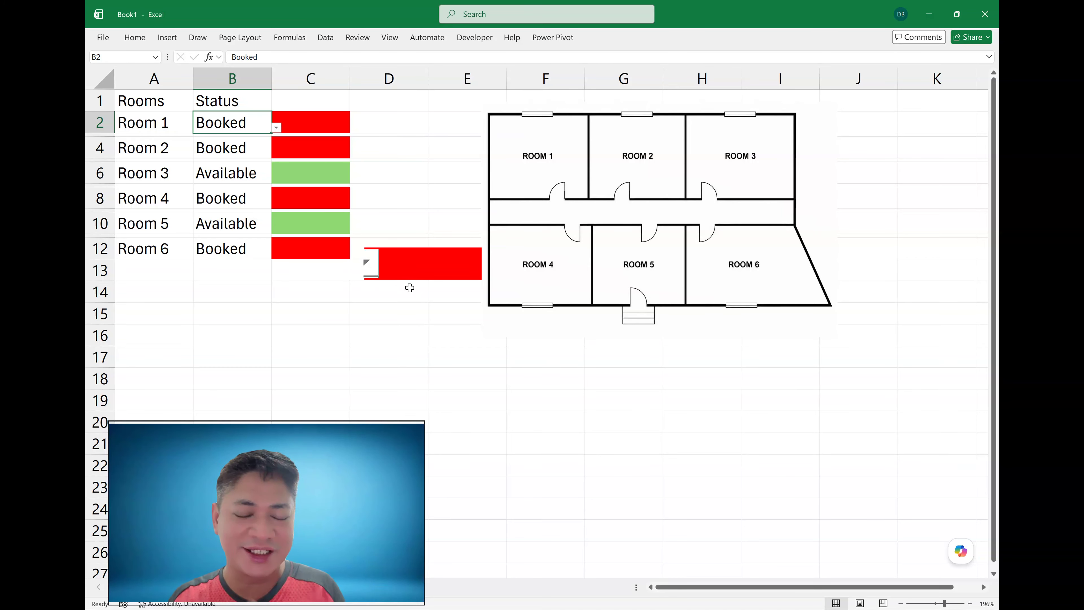
click(278, 317)
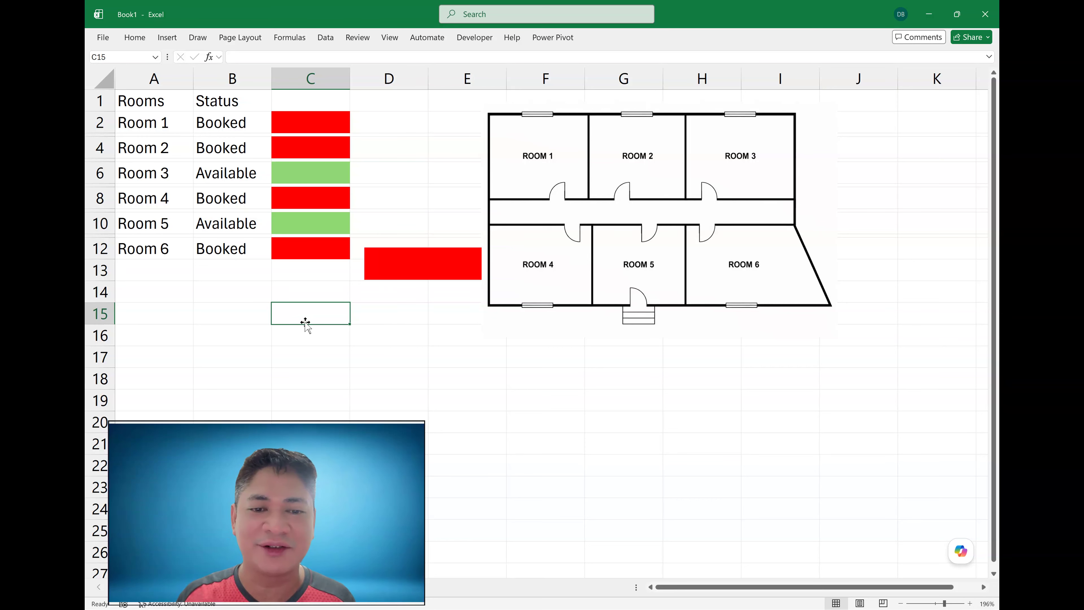
click(439, 263)
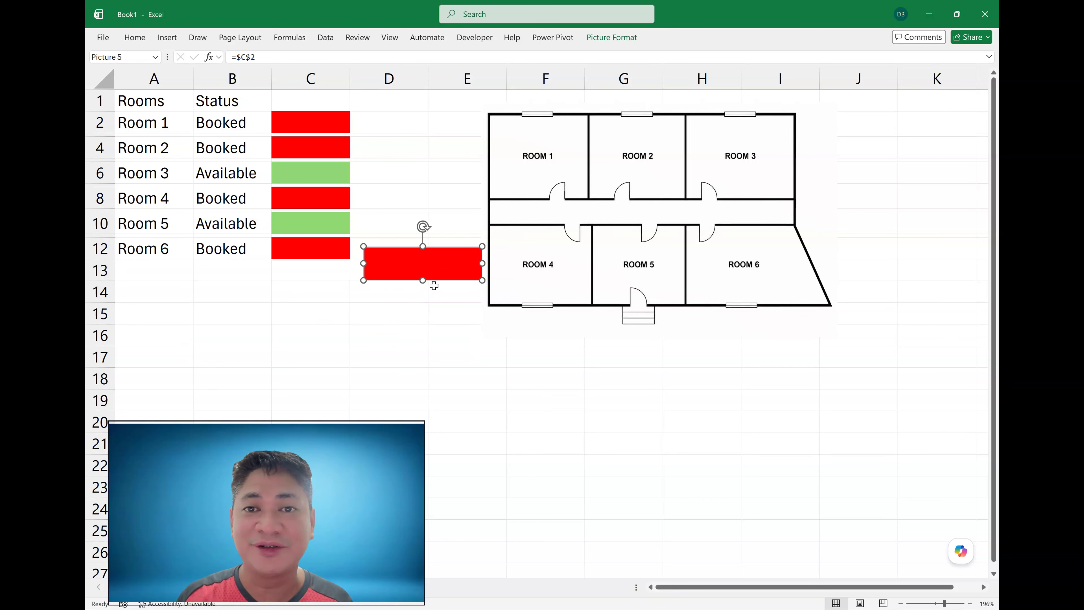
drag(459, 264, 567, 196)
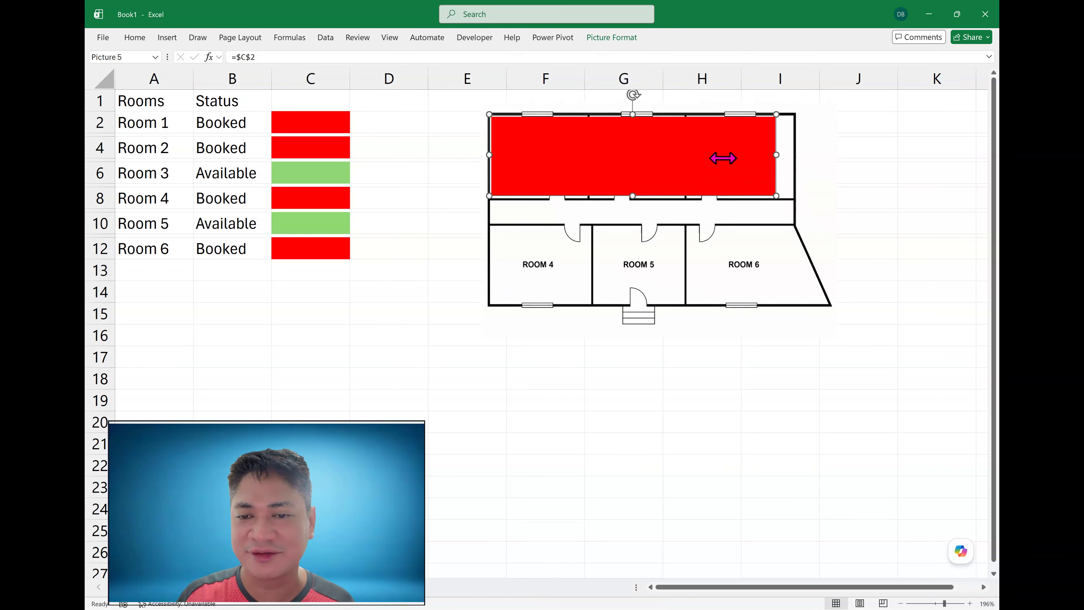
drag(722, 157, 590, 148)
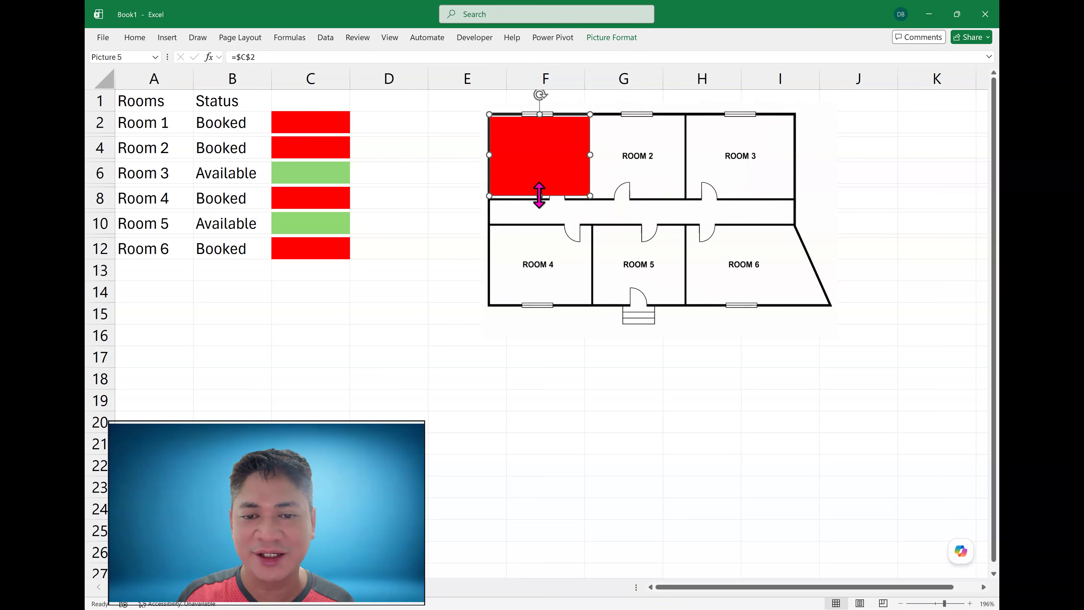
drag(537, 197, 538, 196)
drag(538, 196, 539, 199)
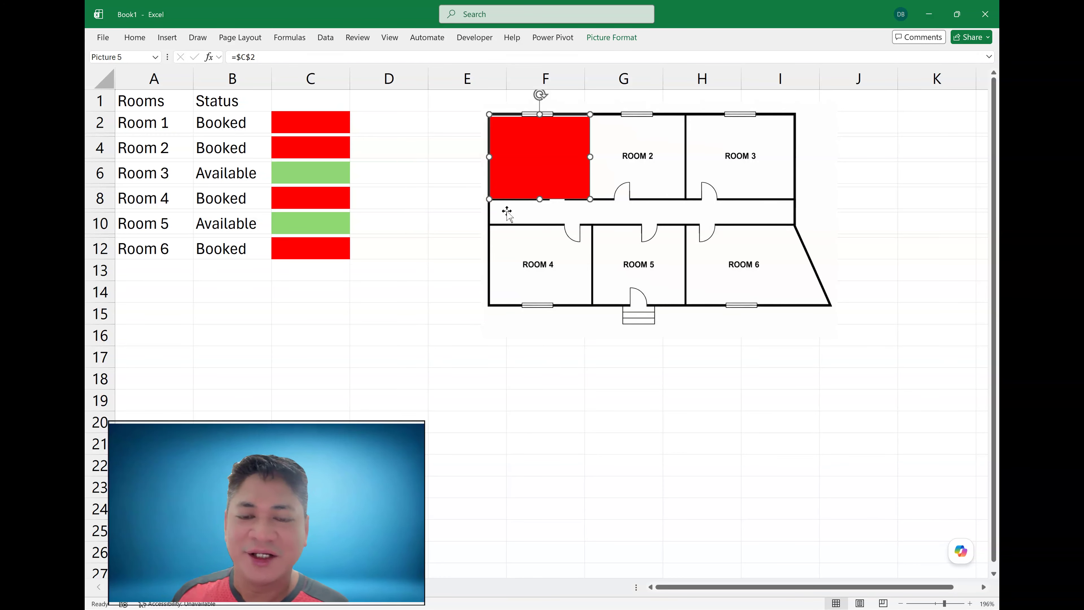
- Set the Room 1 picture's transparency to 80% so the room label shows through
click(615, 38)
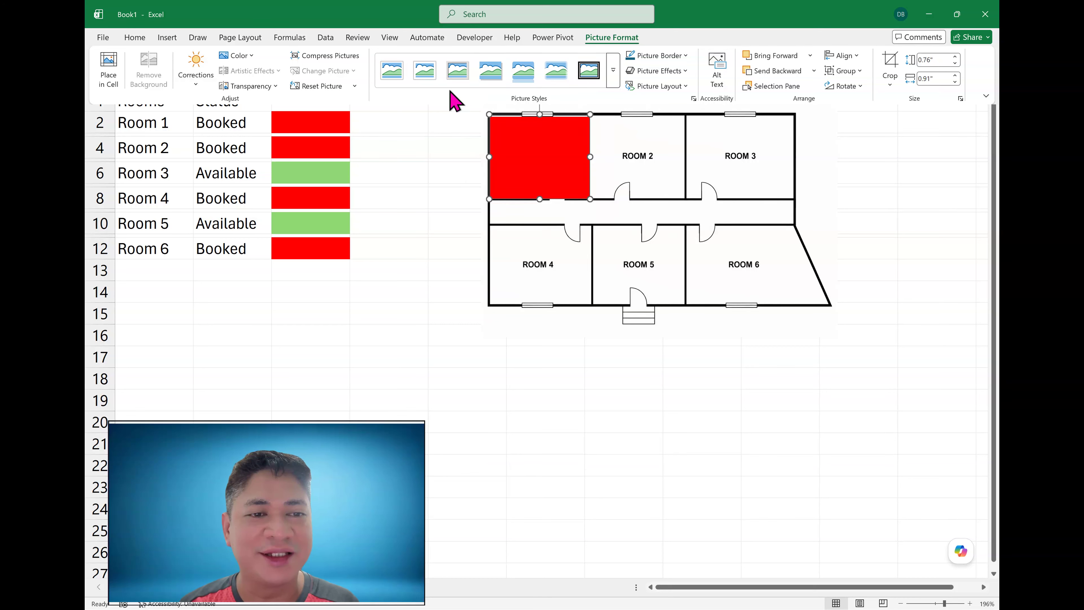
click(477, 82)
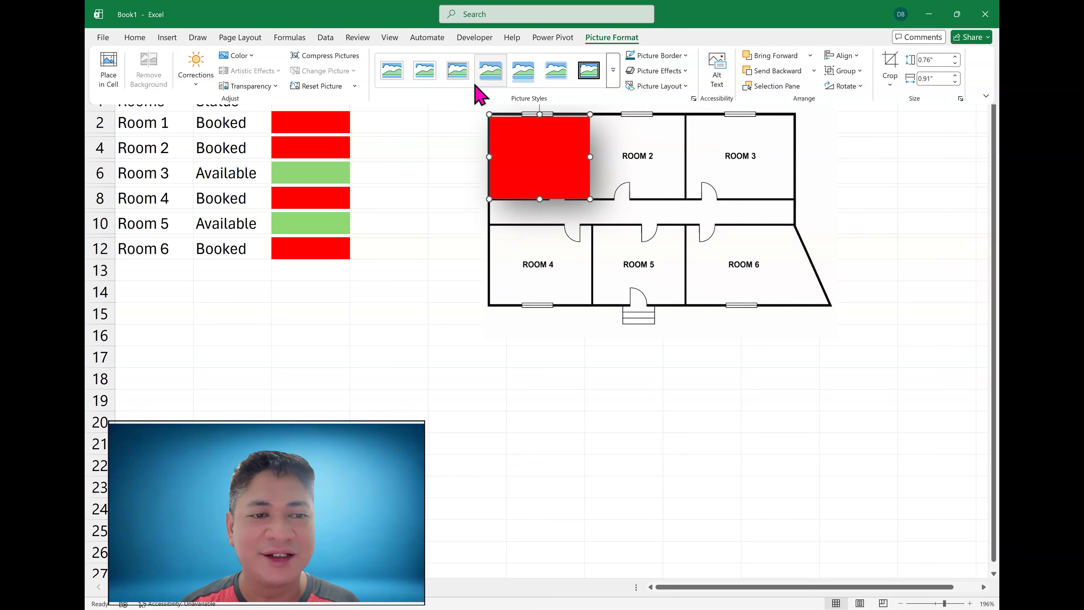
click(260, 89)
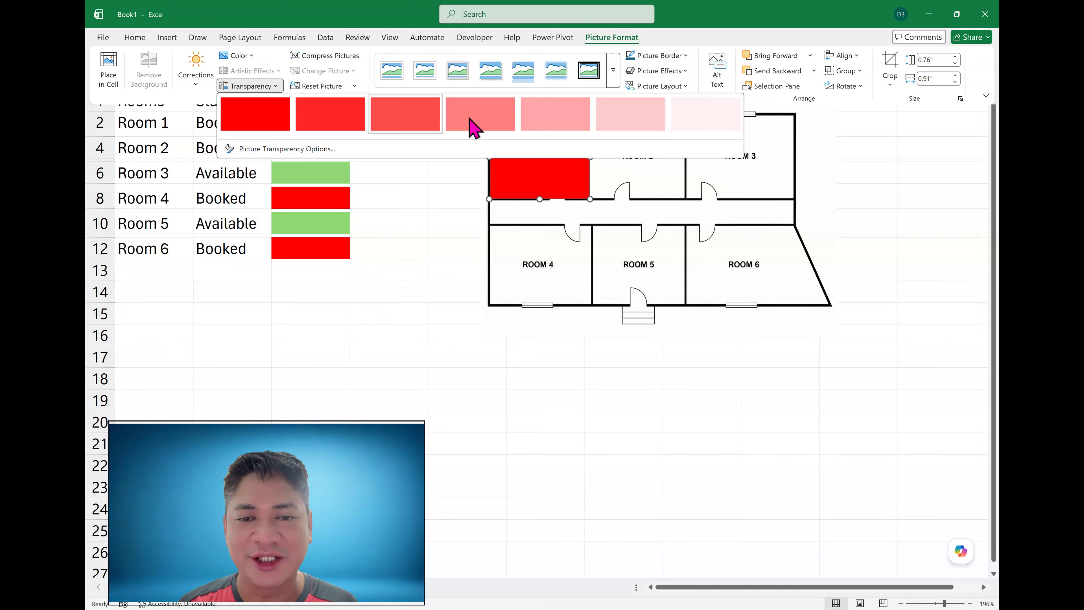
click(580, 122)
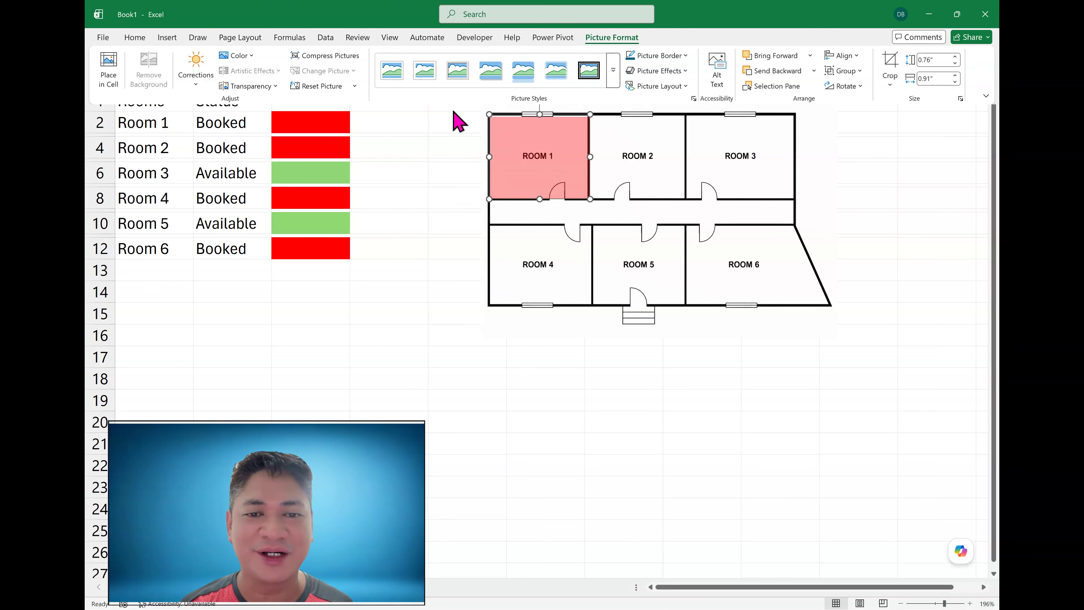
click(324, 150)
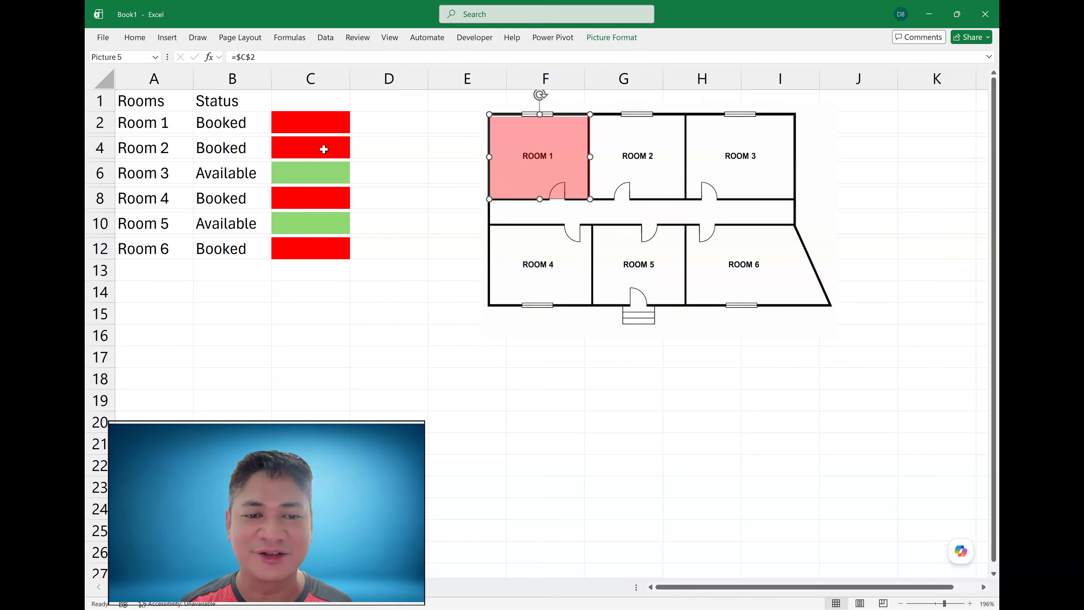
- Copy Room 2's colour cell, paste it as a linked picture and fit it over Room 2 on the floor plan
click(330, 141)
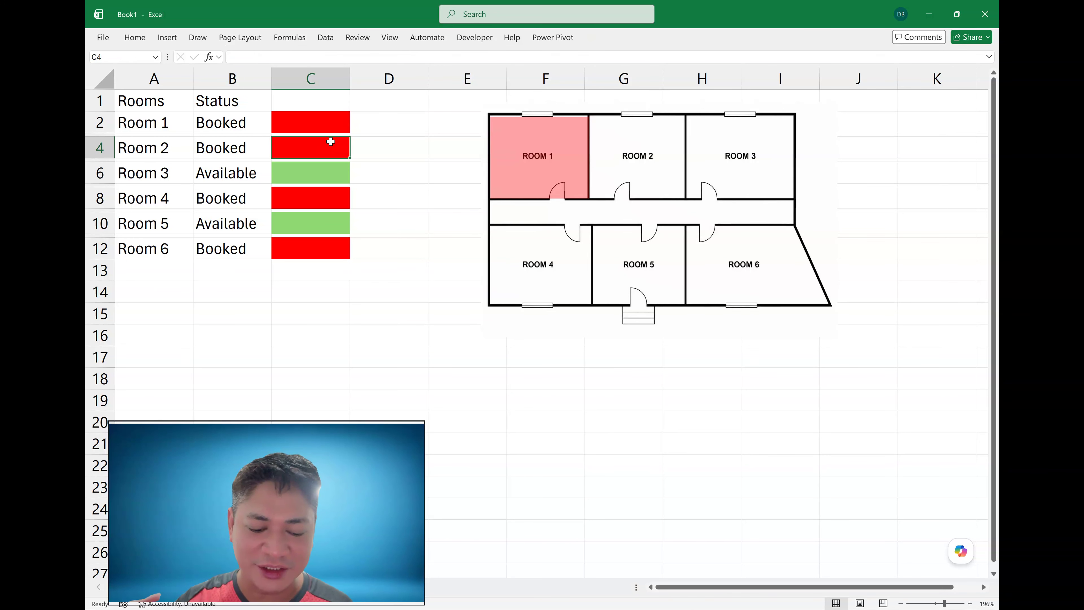
key(ctrl+c)
click(396, 228)
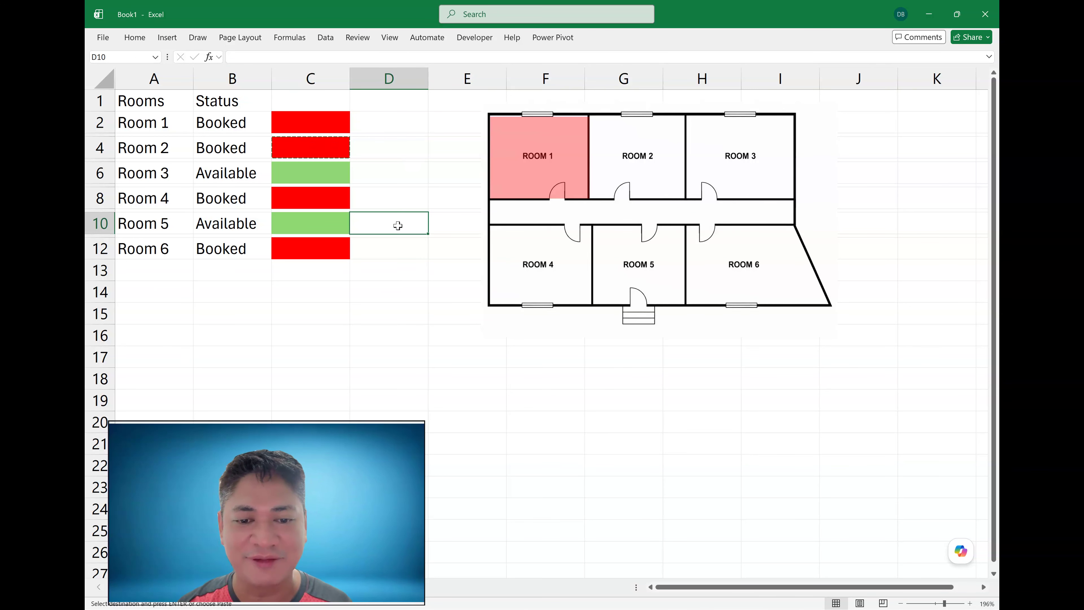
right_click(396, 227)
mouse_move(518, 328)
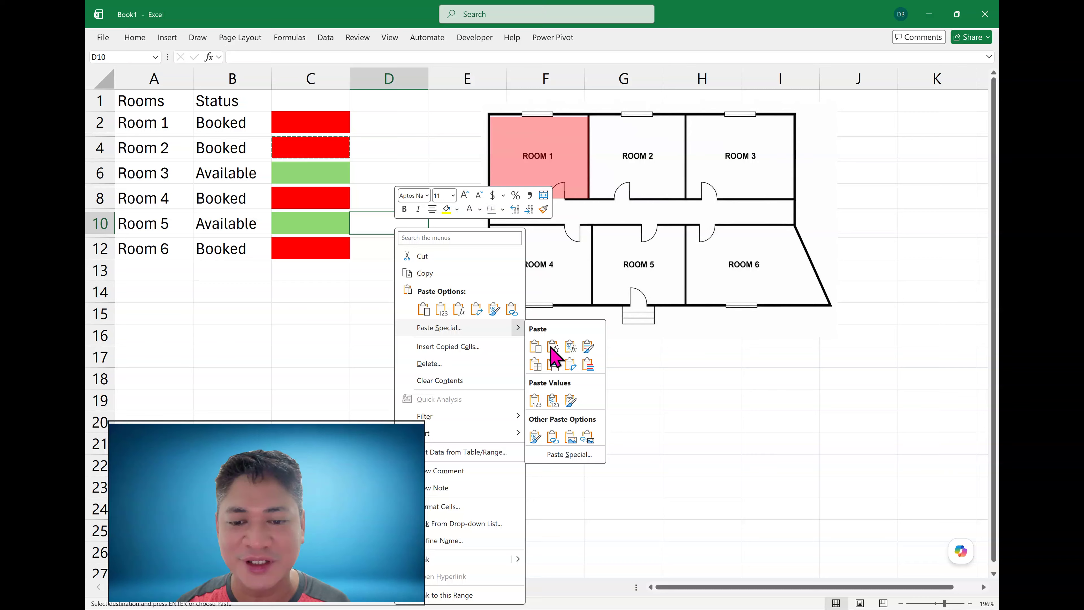
click(588, 437)
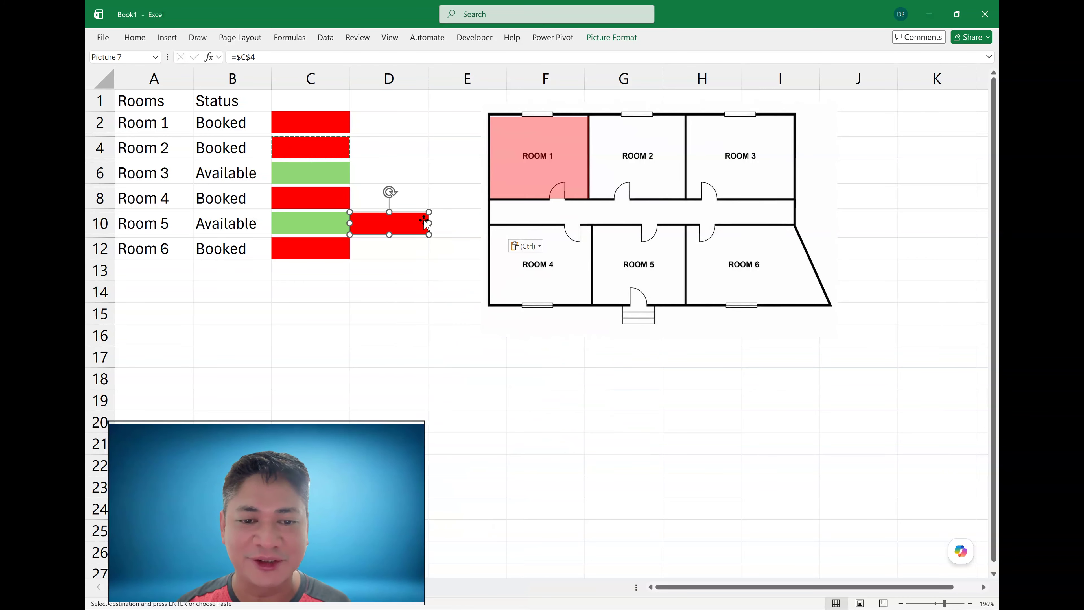
drag(425, 224, 638, 196)
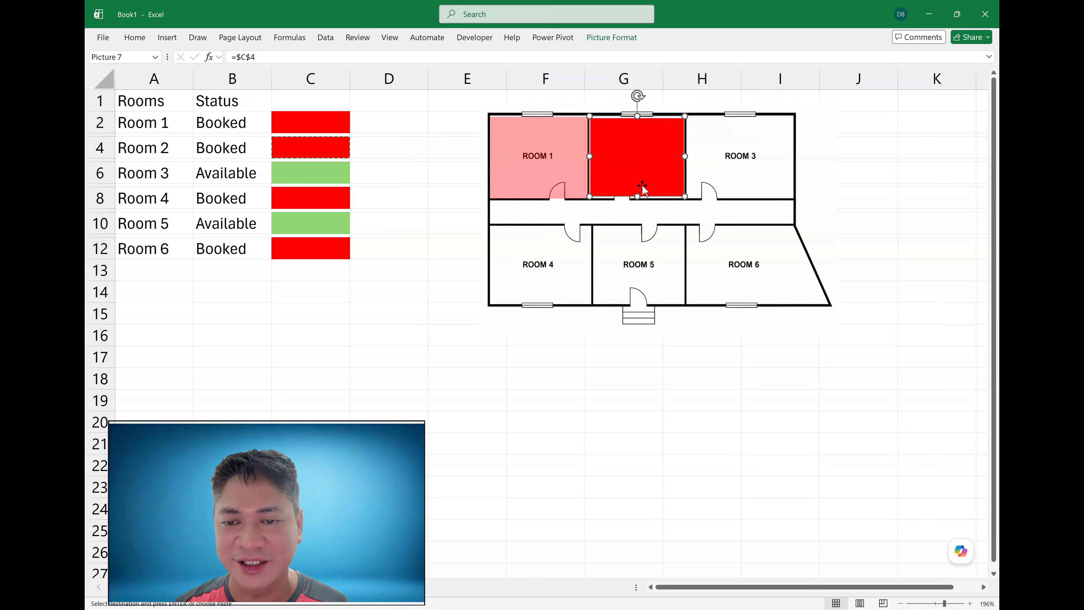
- Apply the same transparency preset to the Room 2 picture
click(602, 38)
click(250, 86)
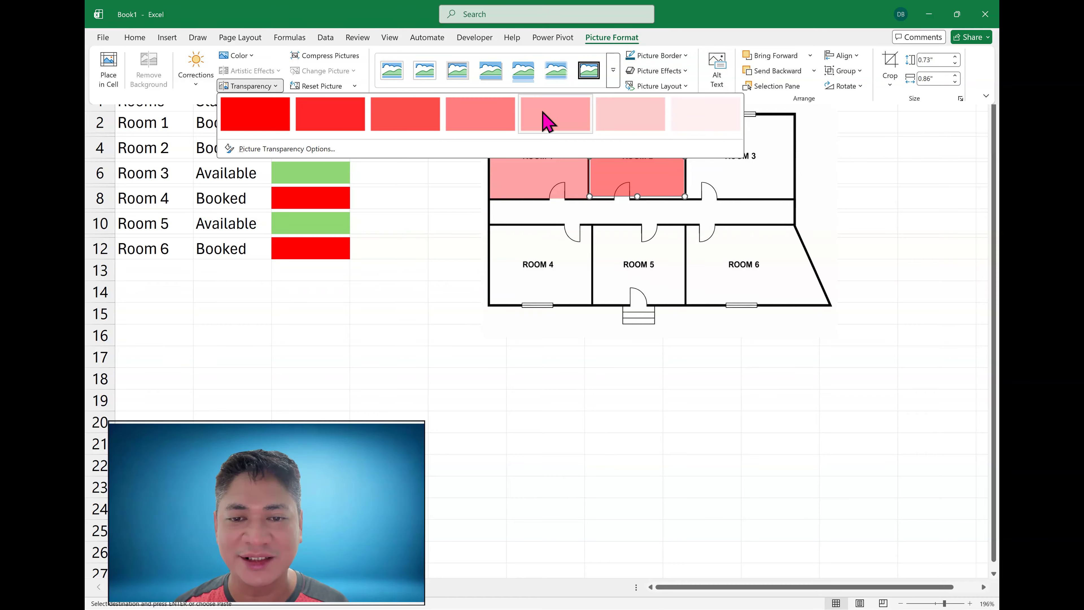
click(553, 121)
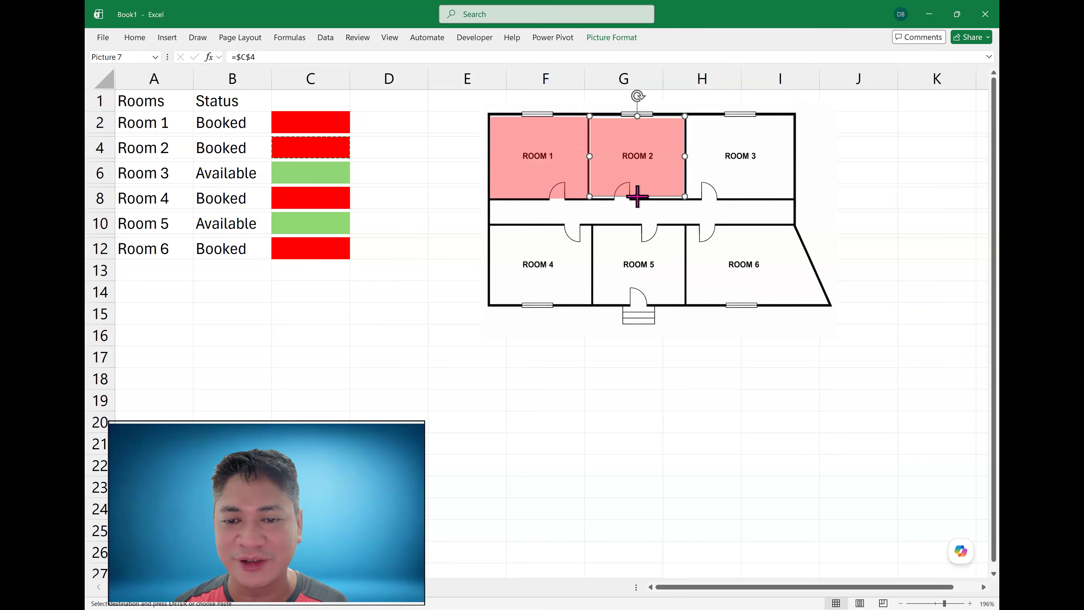
- Copy Room 3's colour cell, paste it as a linked picture and fit it over Room 3 on the floor plan
click(314, 183)
key(ctrl+c)
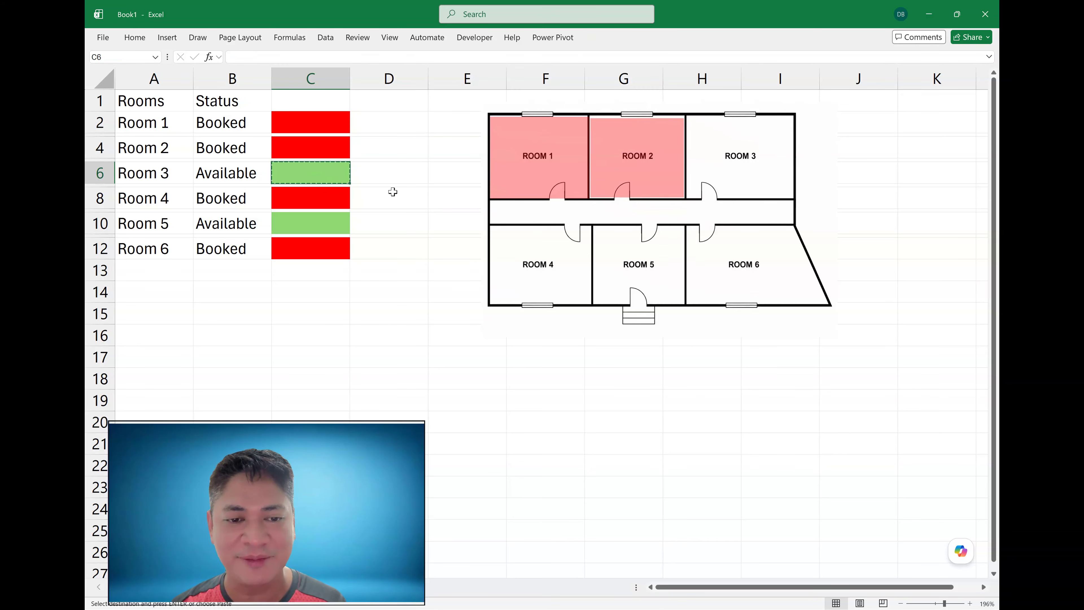
click(419, 180)
click(439, 181)
right_click(421, 273)
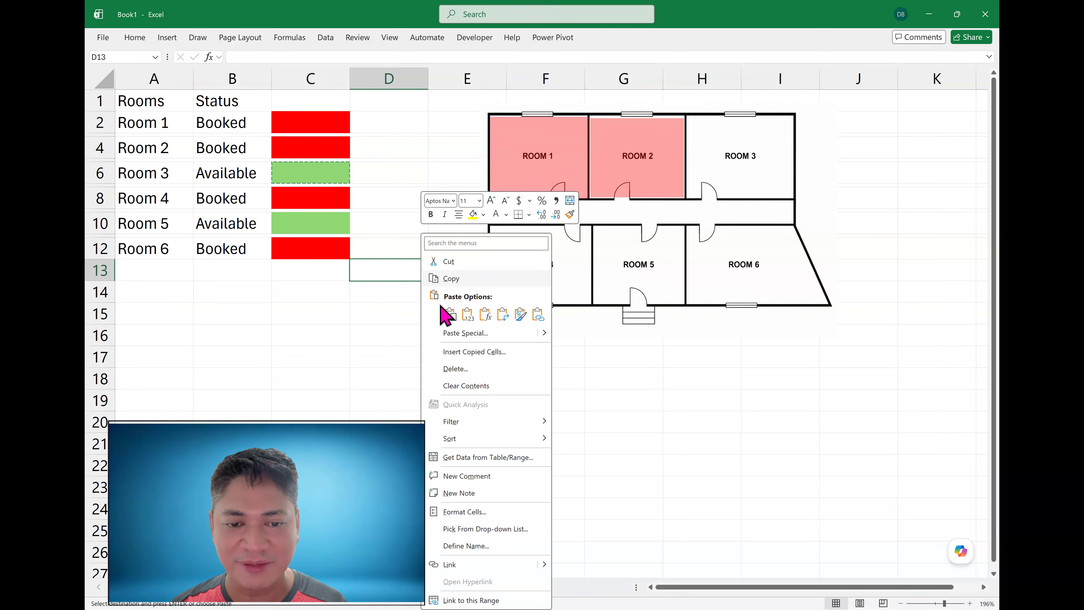
mouse_move(544, 333)
click(618, 446)
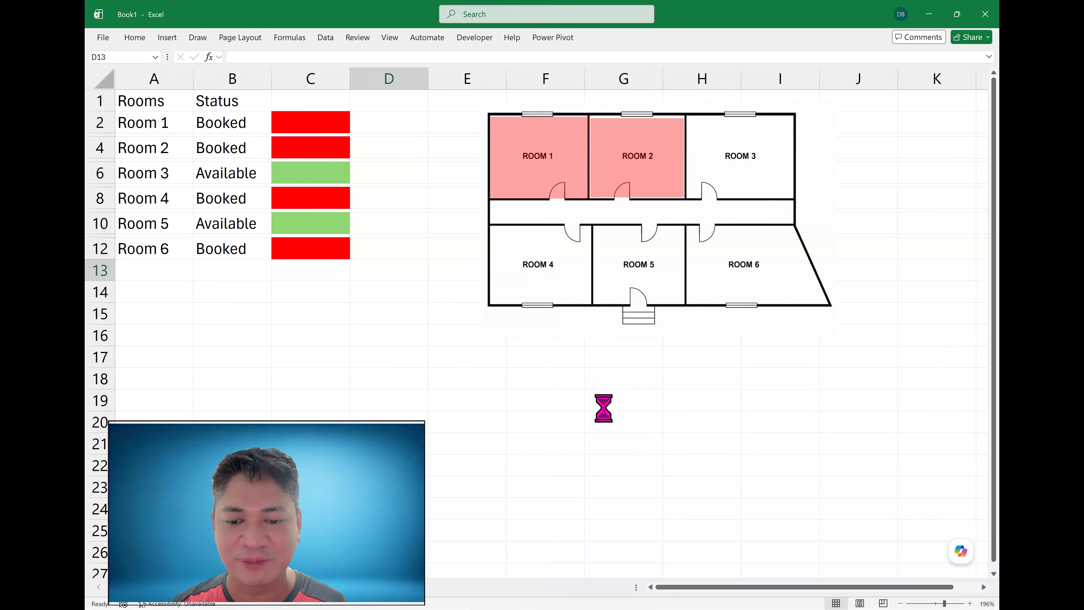
drag(405, 277, 766, 145)
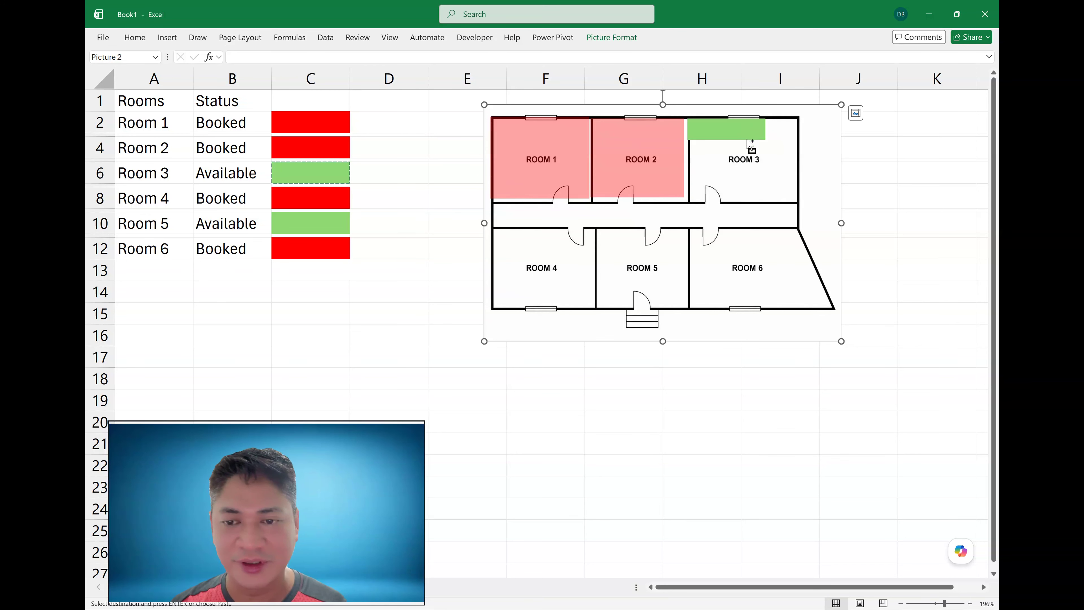
click(886, 154)
key(ctrl+z)
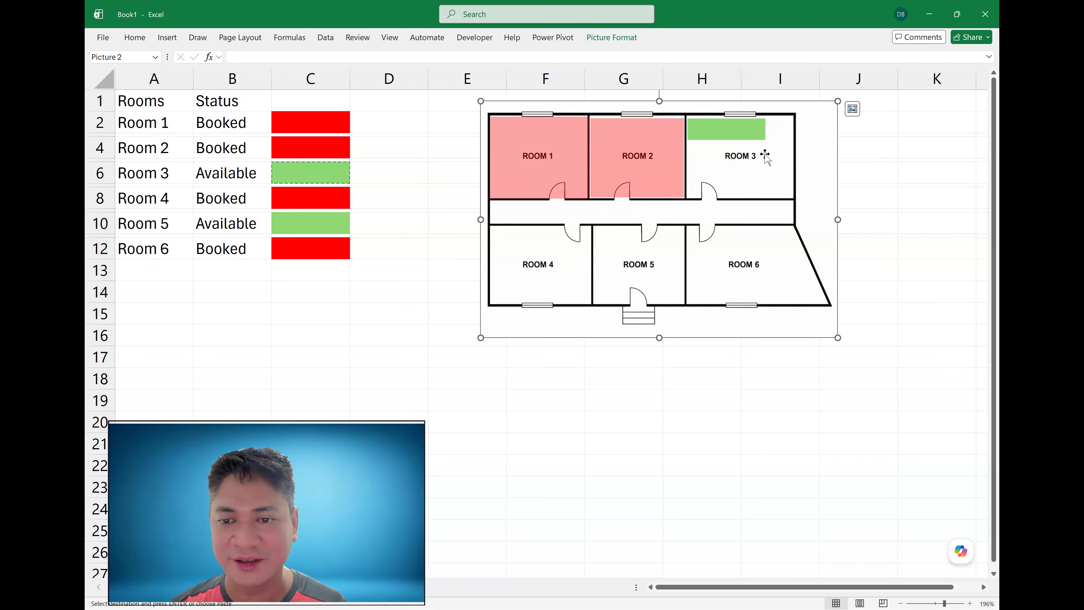
click(745, 132)
drag(748, 128, 732, 197)
- Apply a transparency preset to the Room 3 picture
click(611, 39)
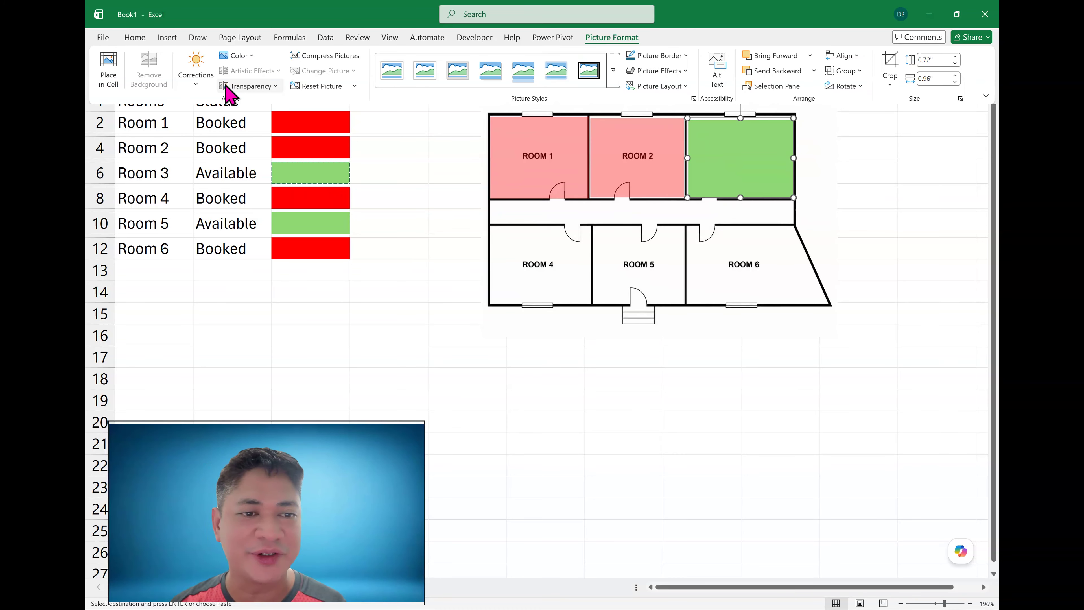
click(248, 85)
click(501, 121)
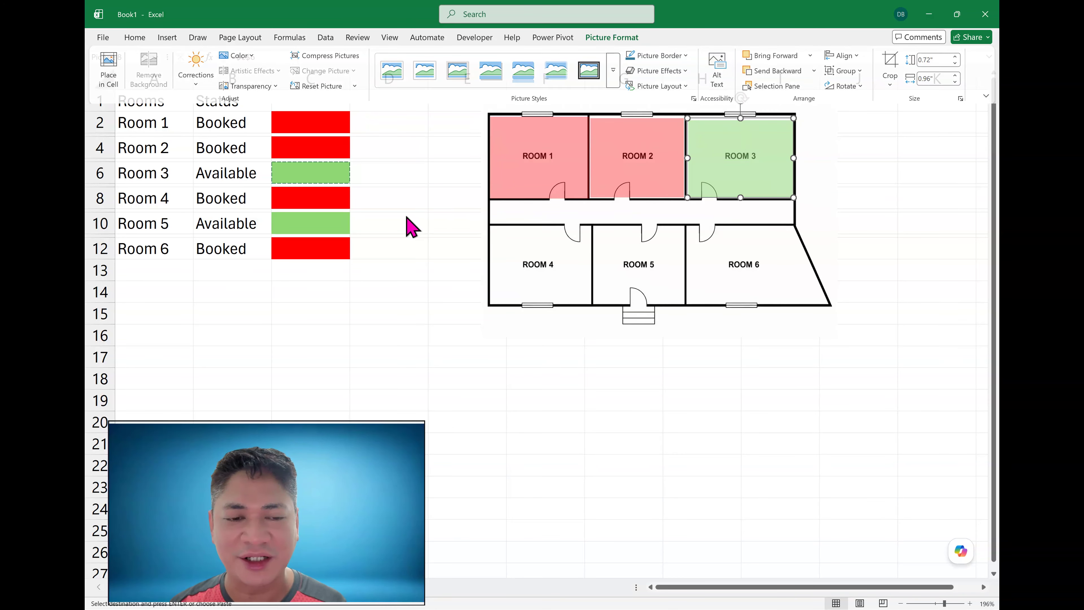
- Copy Room 4's colour cell, paste it as a linked picture and fit it over Room 4 on the floor plan
click(322, 200)
key(ctrl+c)
click(413, 202)
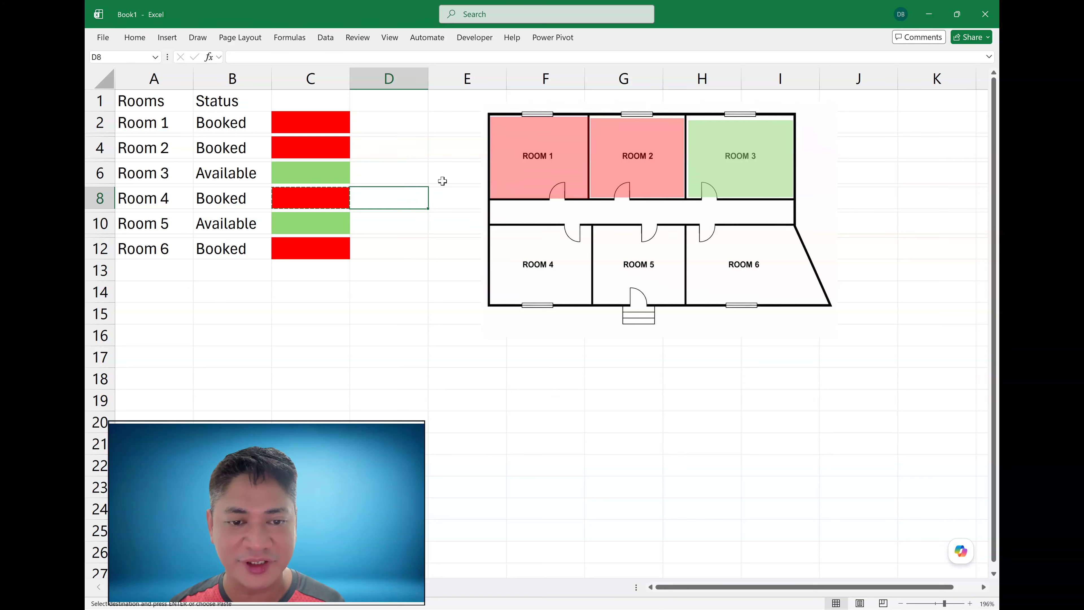
right_click(445, 171)
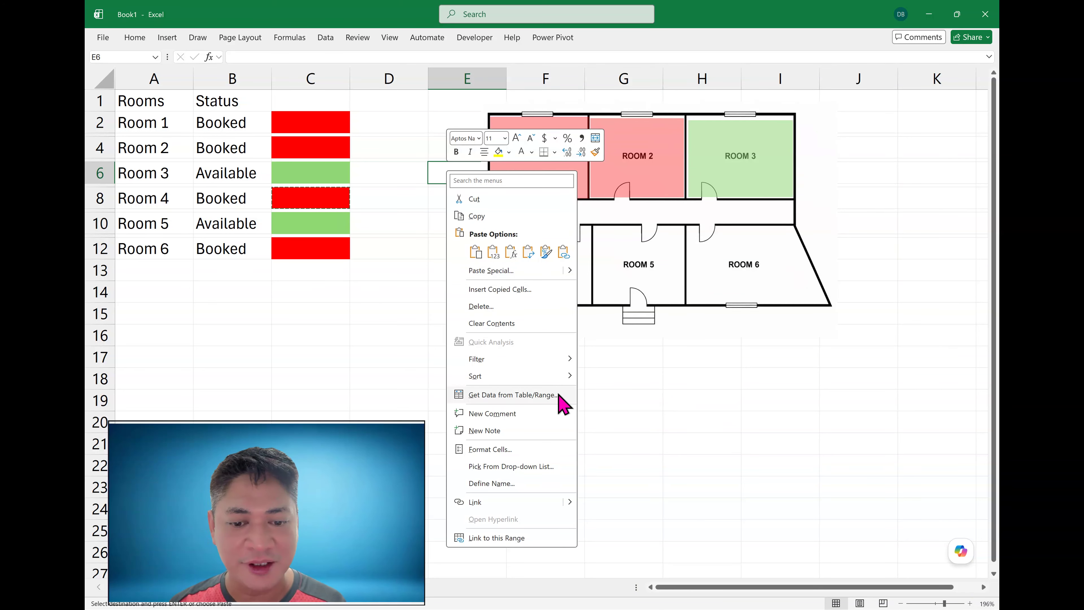
mouse_move(572, 272)
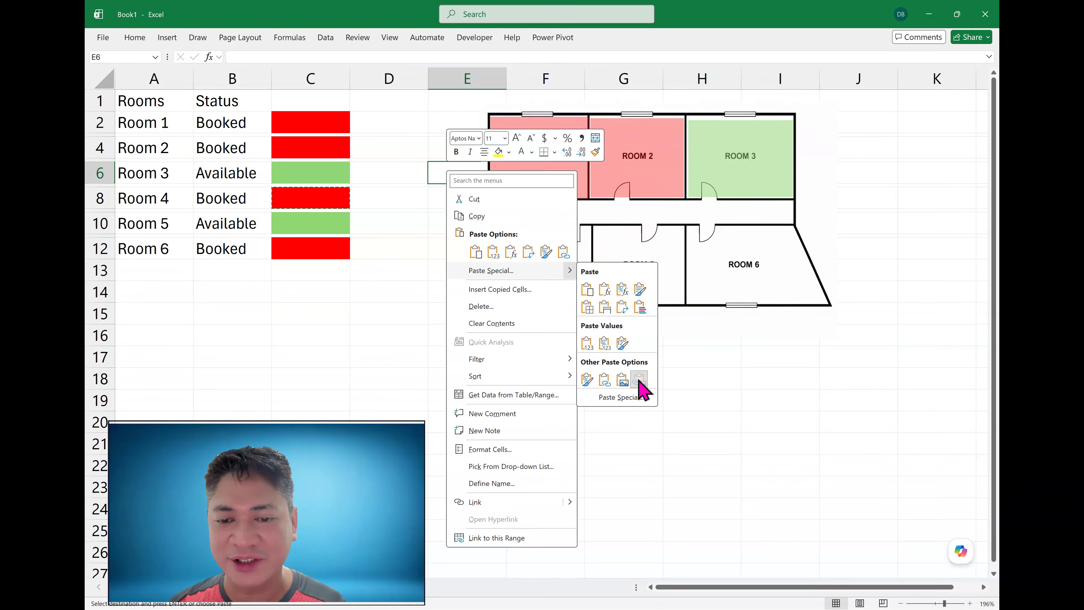
click(641, 380)
drag(482, 165, 539, 305)
- Apply the same transparency preset to the Room 4 picture
click(610, 42)
click(248, 86)
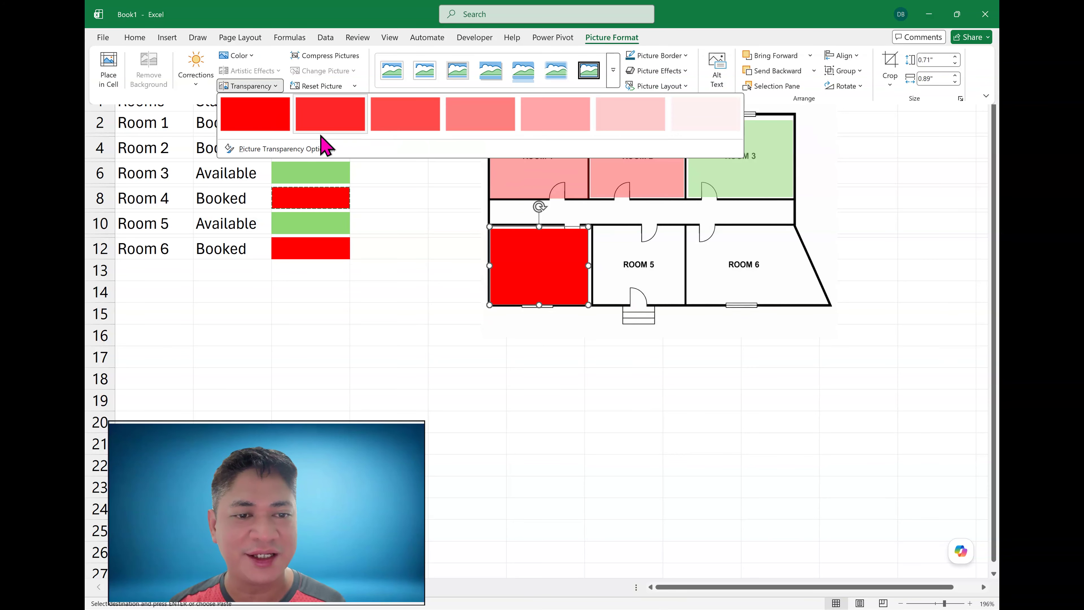
click(560, 117)
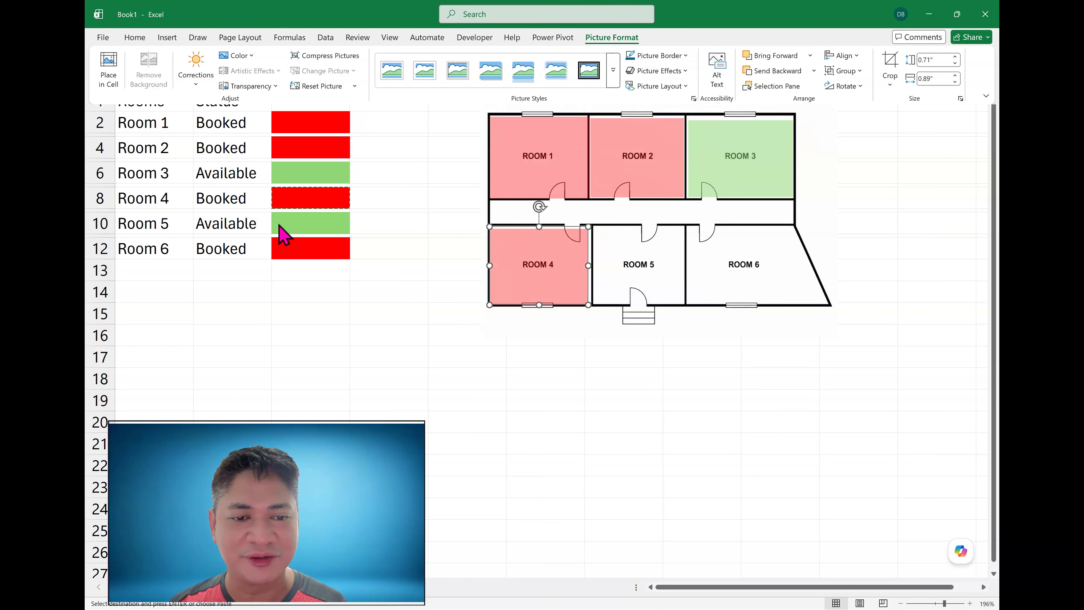
- Try pasting Room 5's colour cell as a plain cell next to the table, then undo the paste
click(290, 229)
click(436, 253)
key(ctrl+v)
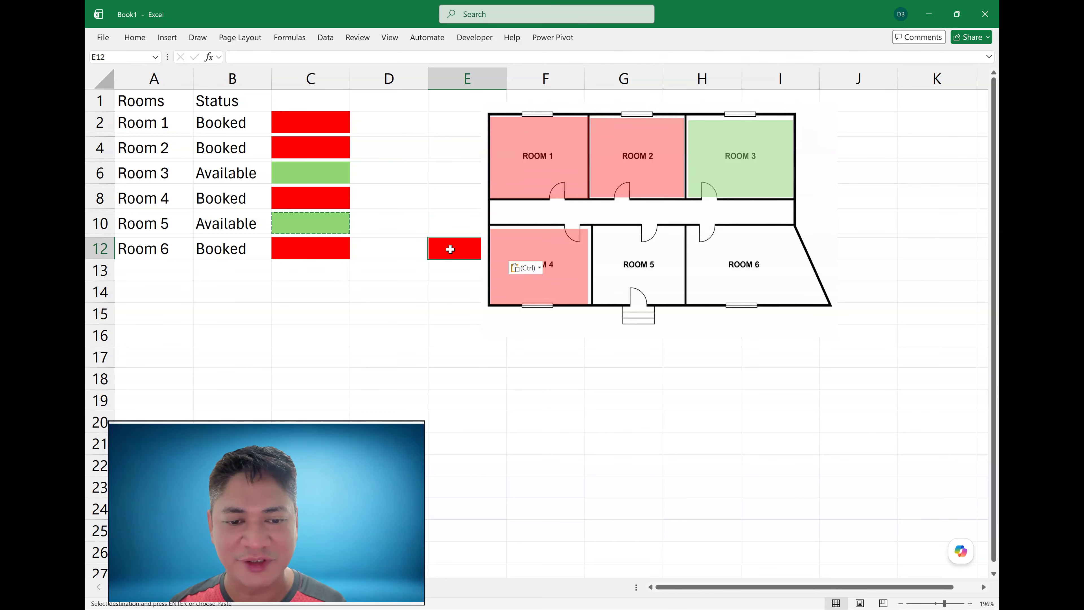
click(427, 307)
click(455, 250)
key(ctrl+z)
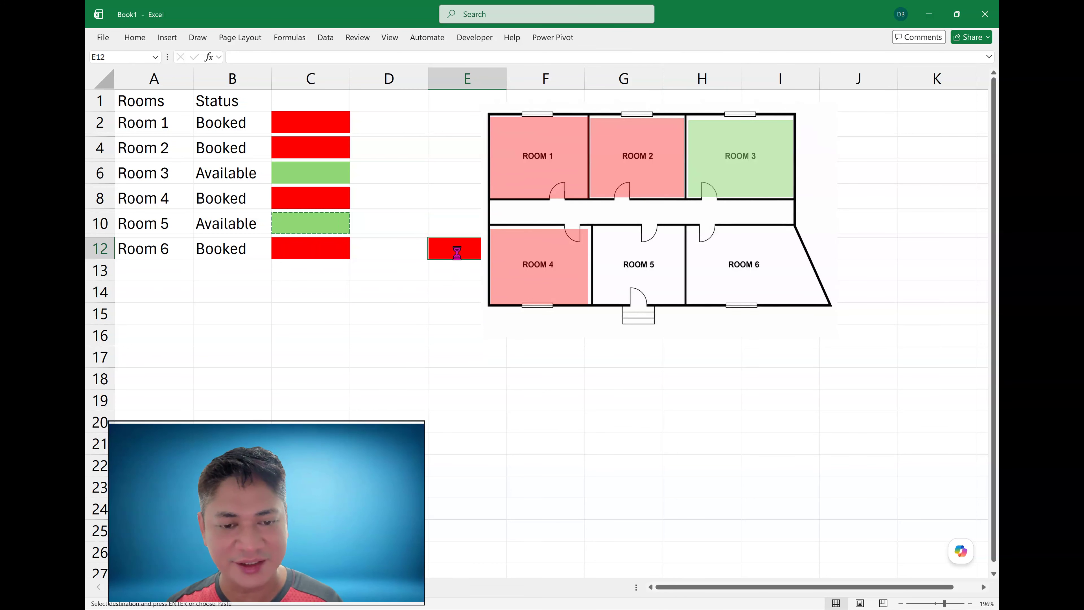
- Paste Room 5's colour cell as a linked picture and fit it over Room 5 on the floor plan
click(425, 321)
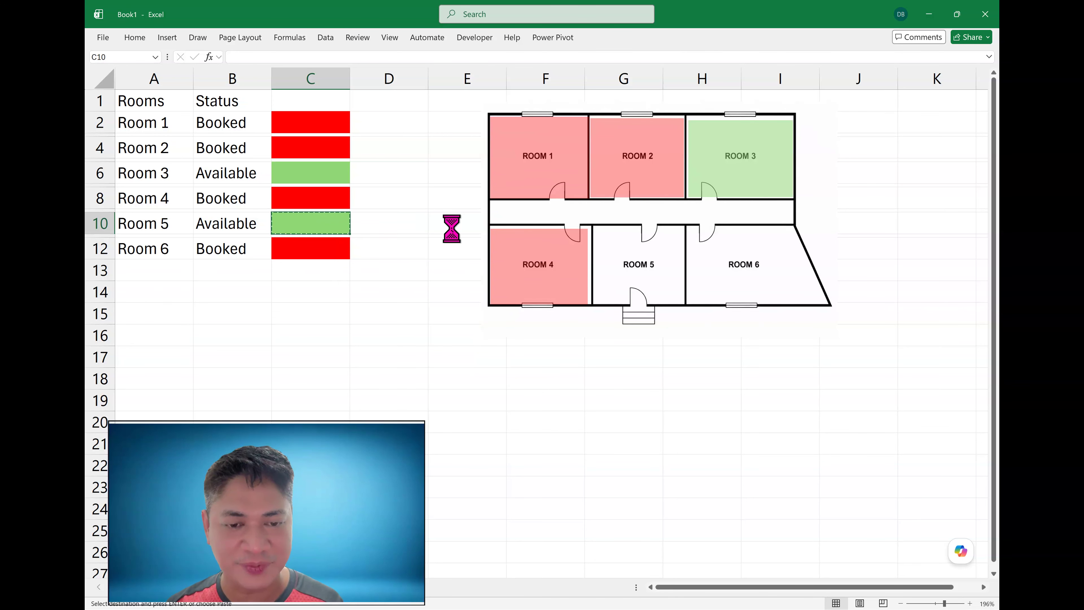
right_click(455, 223)
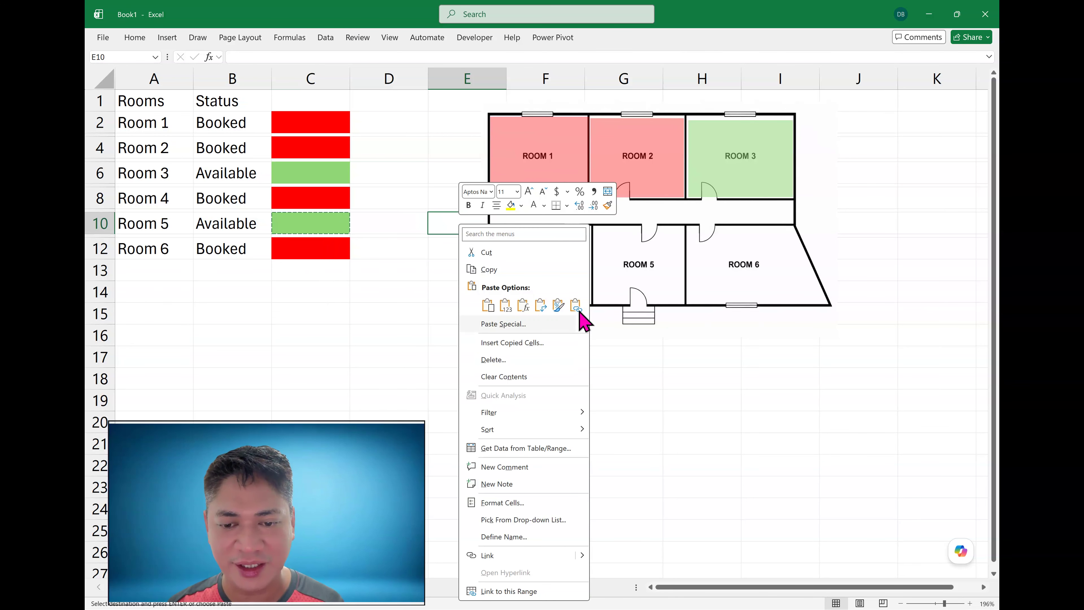
click(552, 327)
click(662, 444)
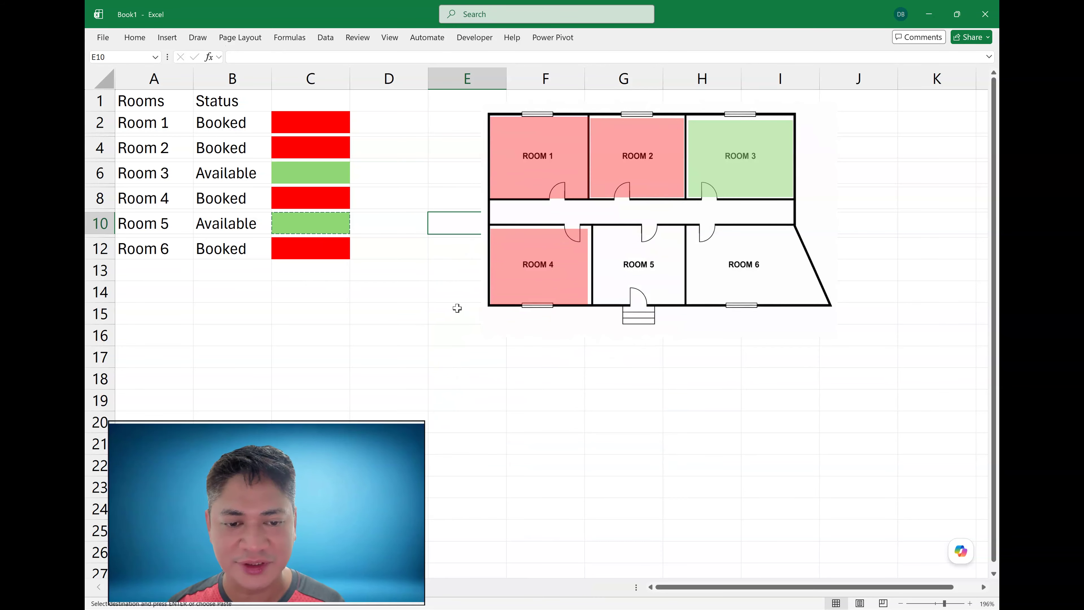
click(454, 311)
right_click(454, 311)
mouse_move(572, 333)
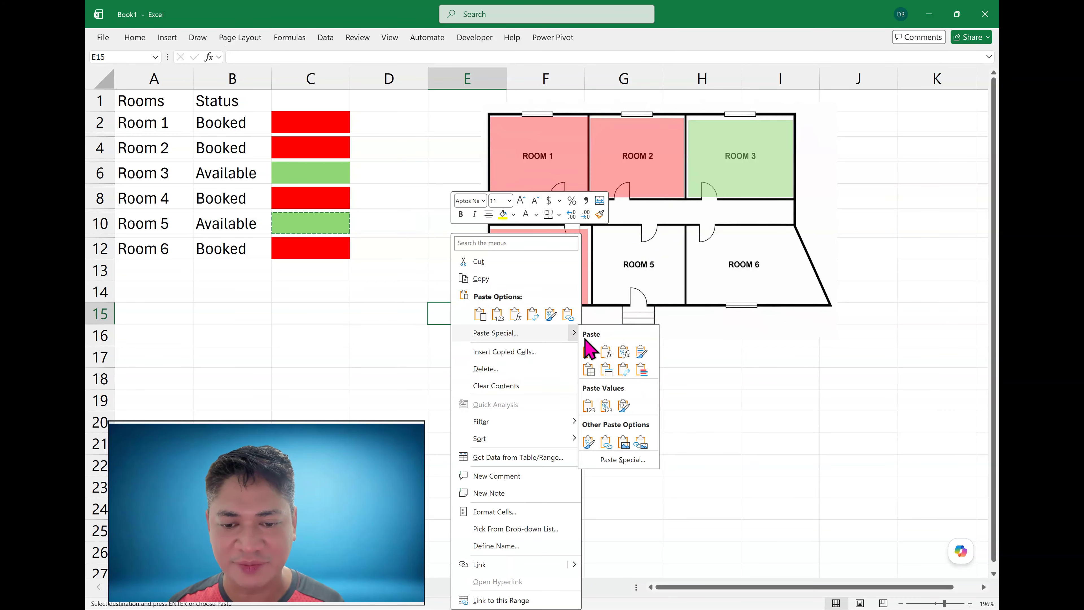
click(650, 445)
drag(459, 315, 634, 304)
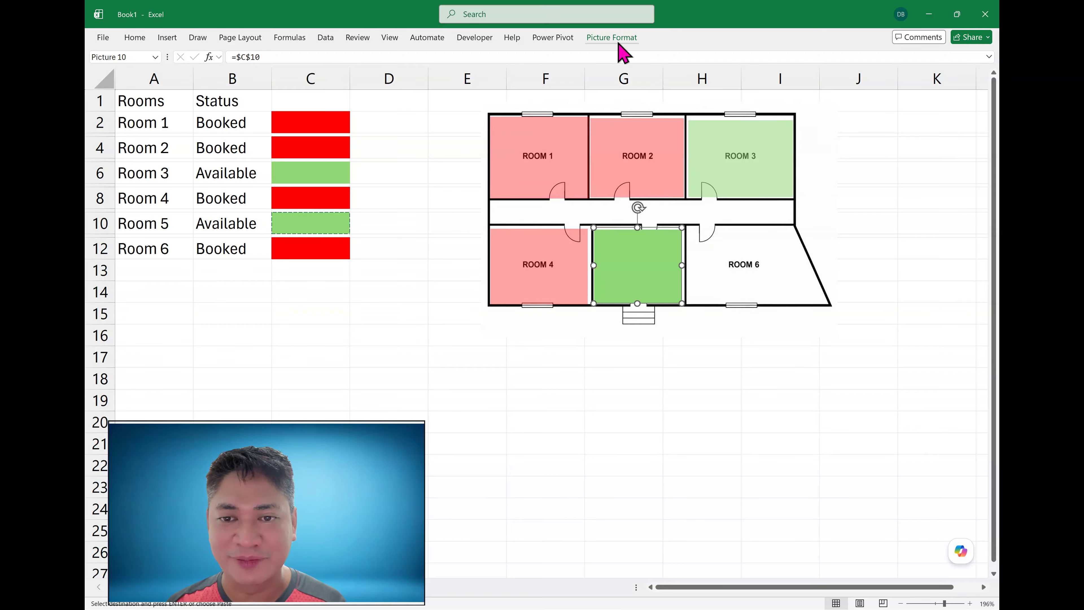
- Apply the same transparency preset to the Room 5 picture
click(612, 38)
click(260, 86)
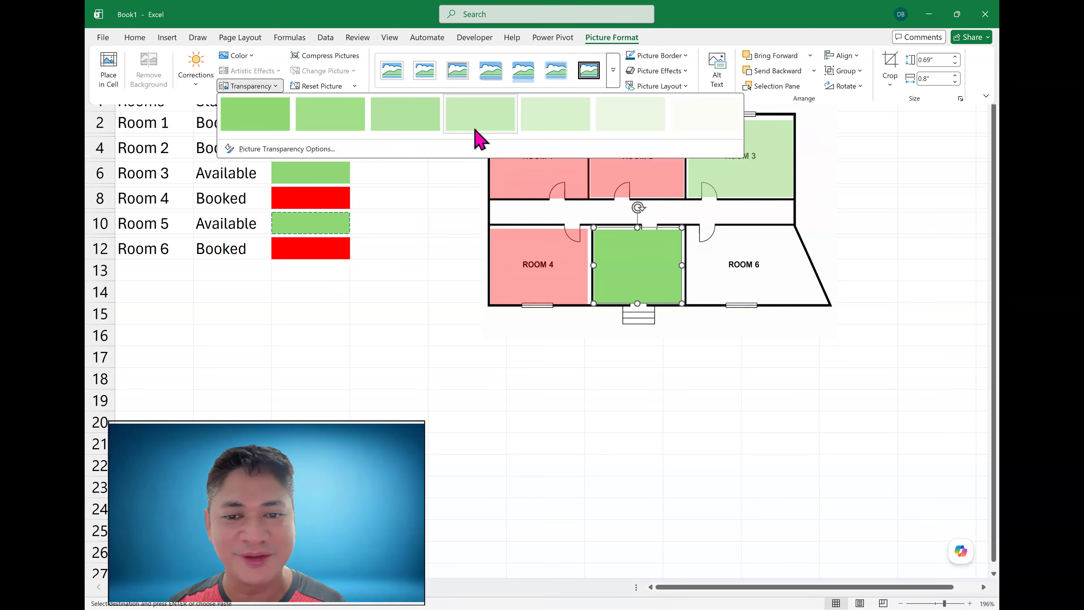
click(494, 124)
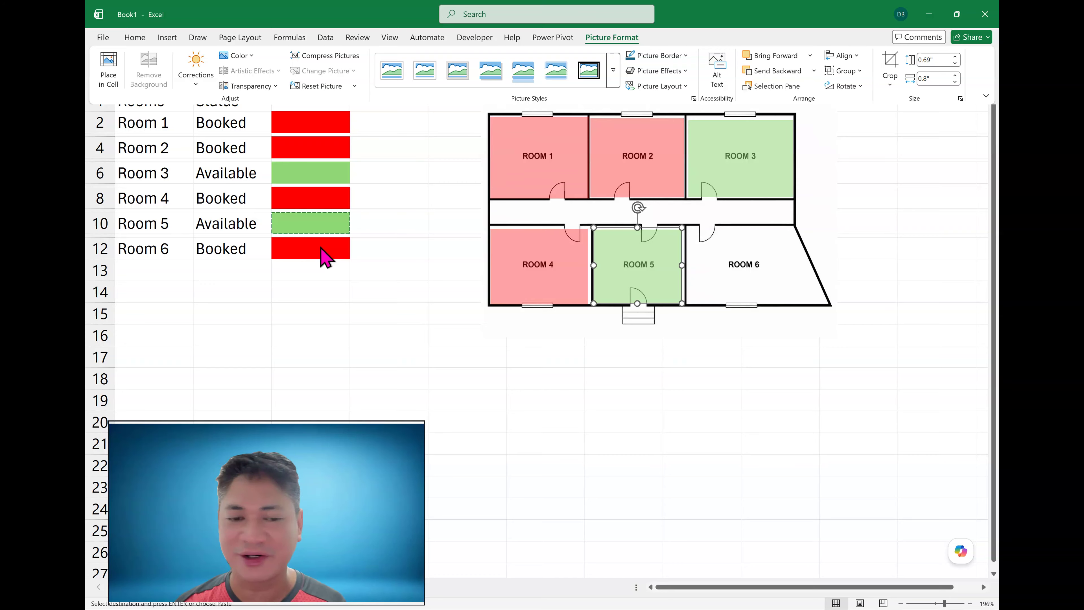
- Copy Room 6's colour cell, paste it as a linked picture and fit it over Room 6's rectangular area
click(326, 257)
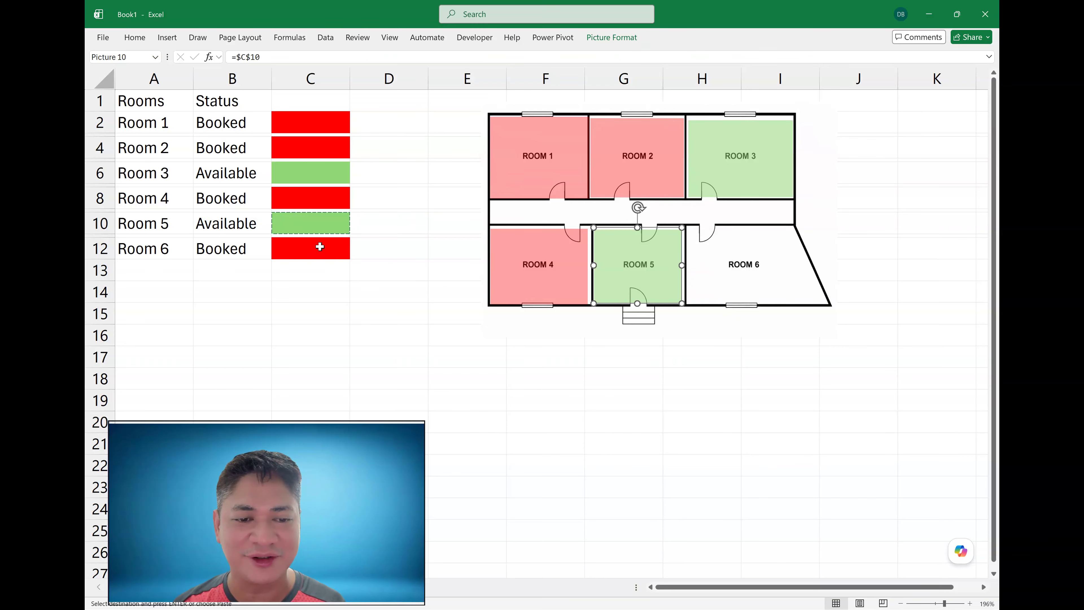
key(ctrl+c)
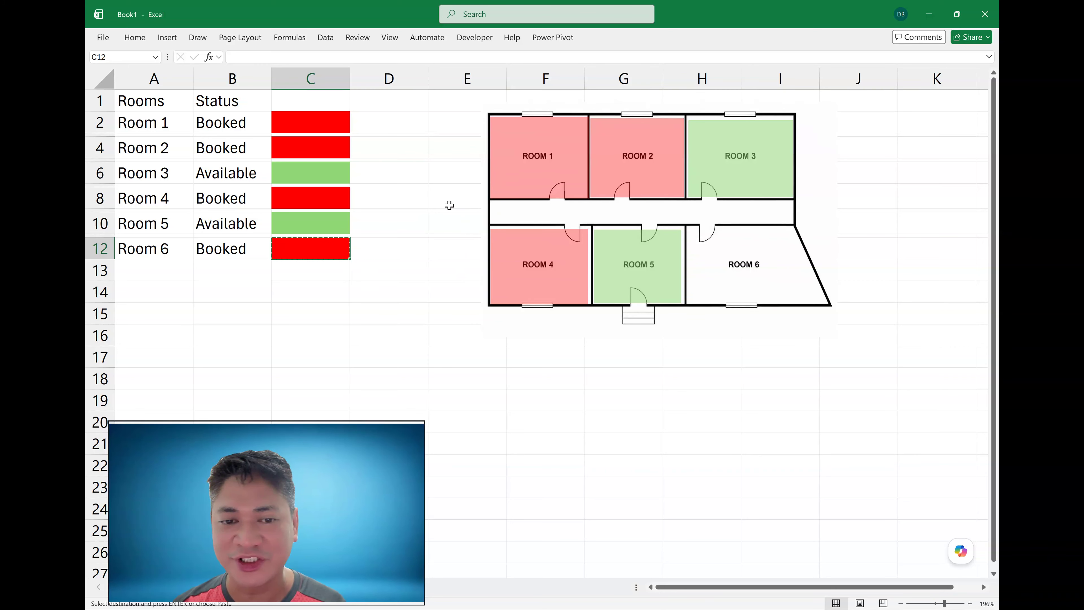
right_click(449, 205)
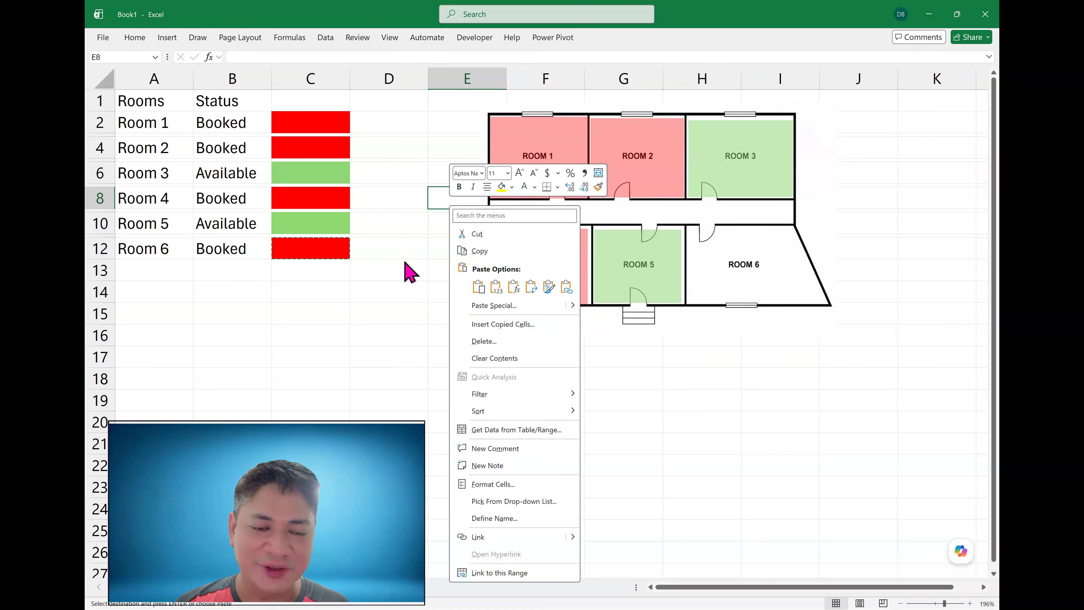
right_click(406, 248)
mouse_move(528, 334)
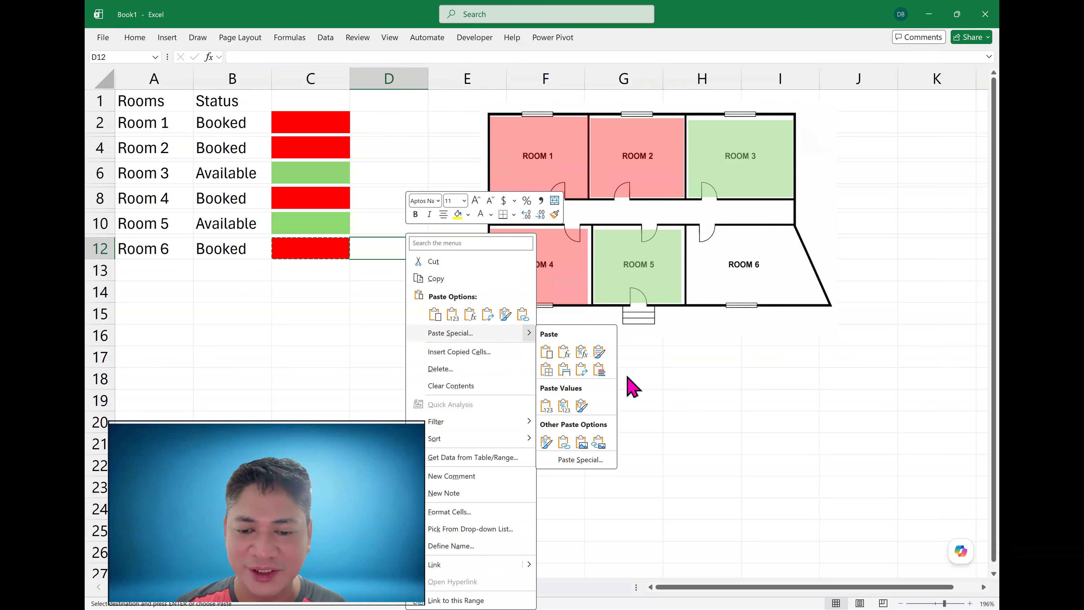
click(598, 441)
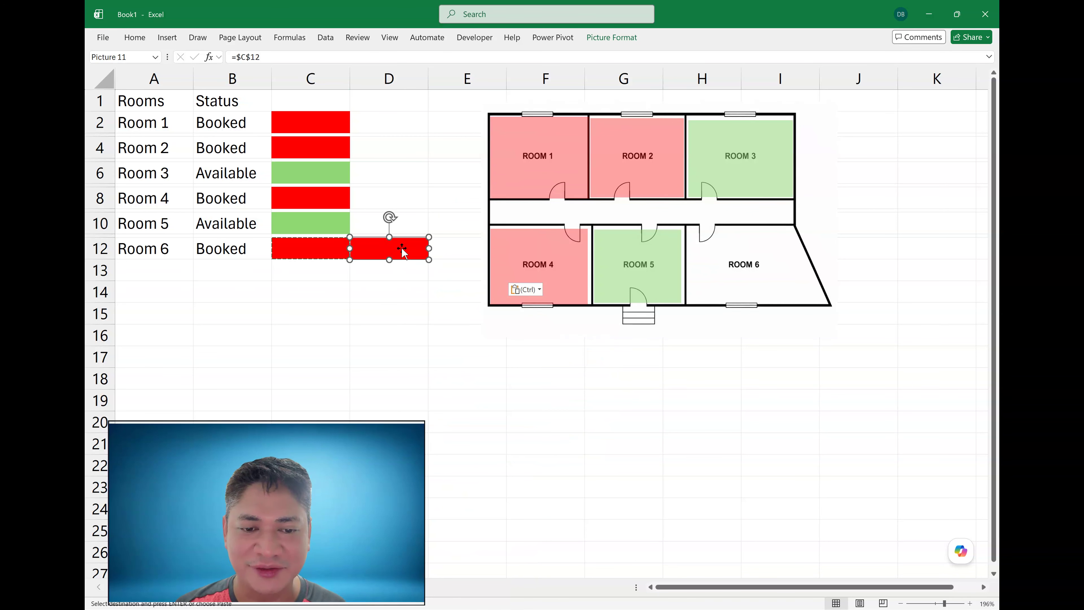
drag(403, 251, 725, 304)
click(423, 354)
- Paste a second linked picture of Room 6's colour cell and move it beside the floor plan
click(309, 249)
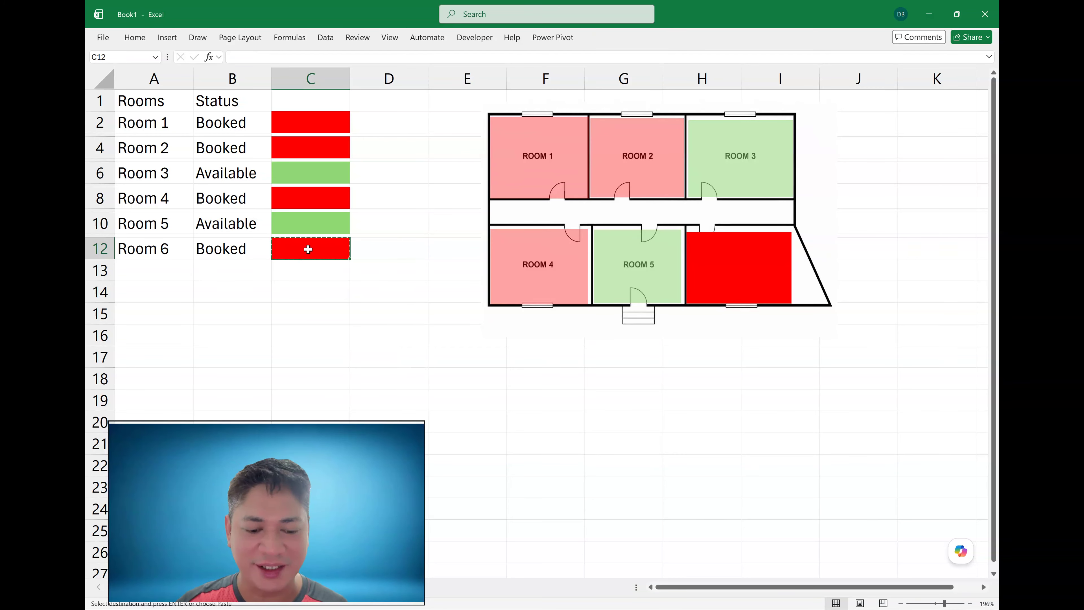
click(385, 253)
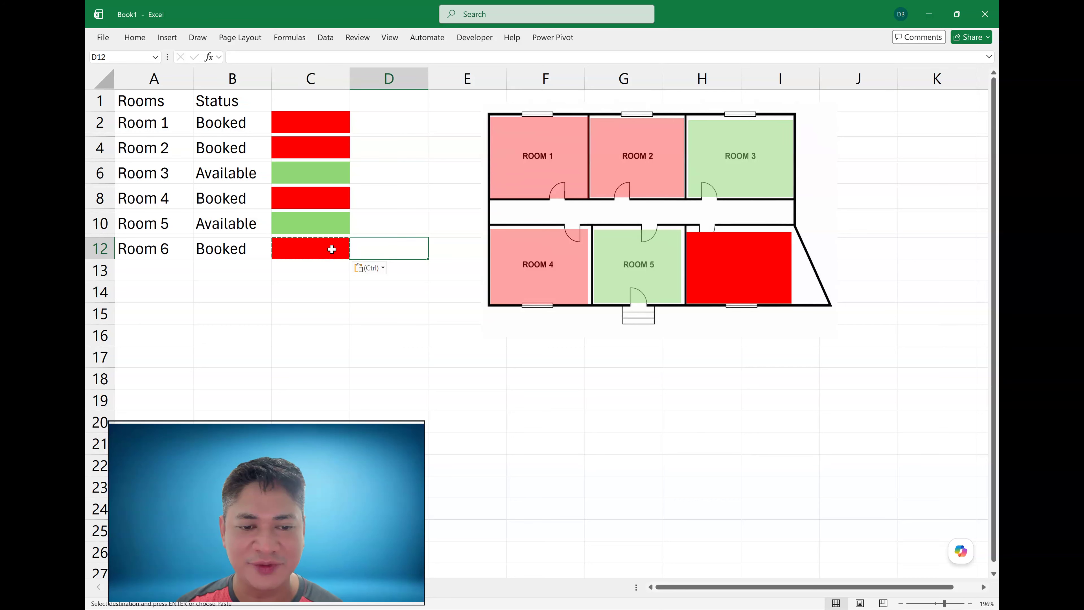
right_click(392, 249)
mouse_move(508, 335)
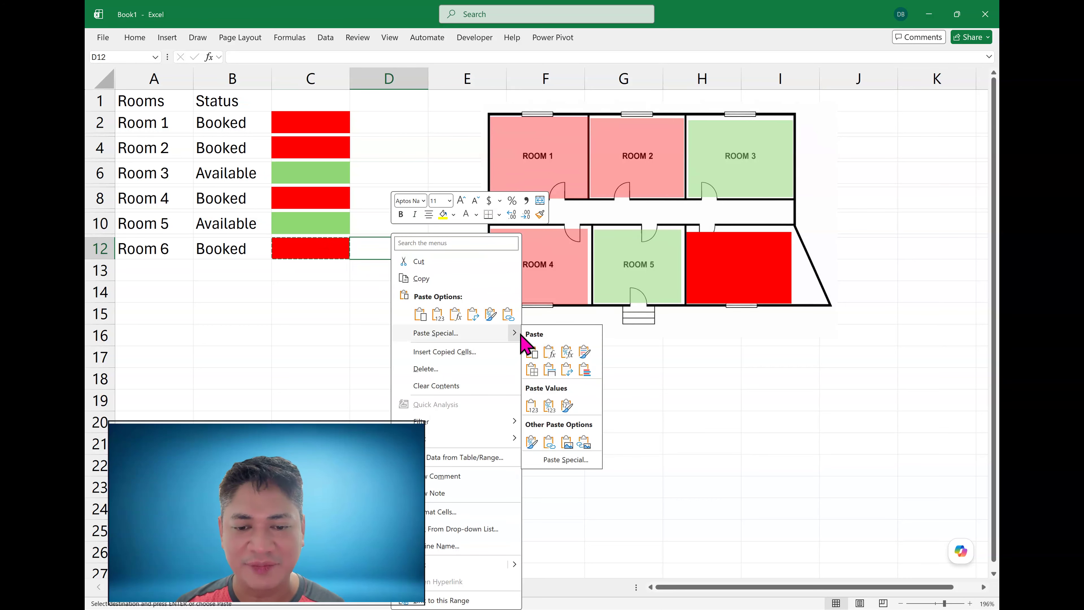
click(589, 444)
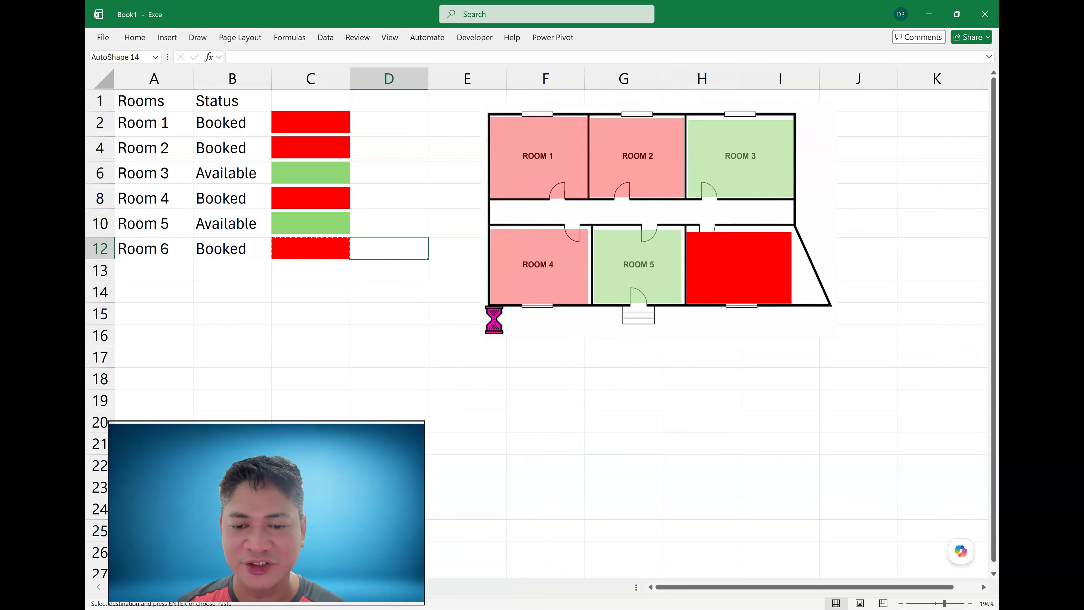
click(407, 306)
drag(398, 250, 856, 197)
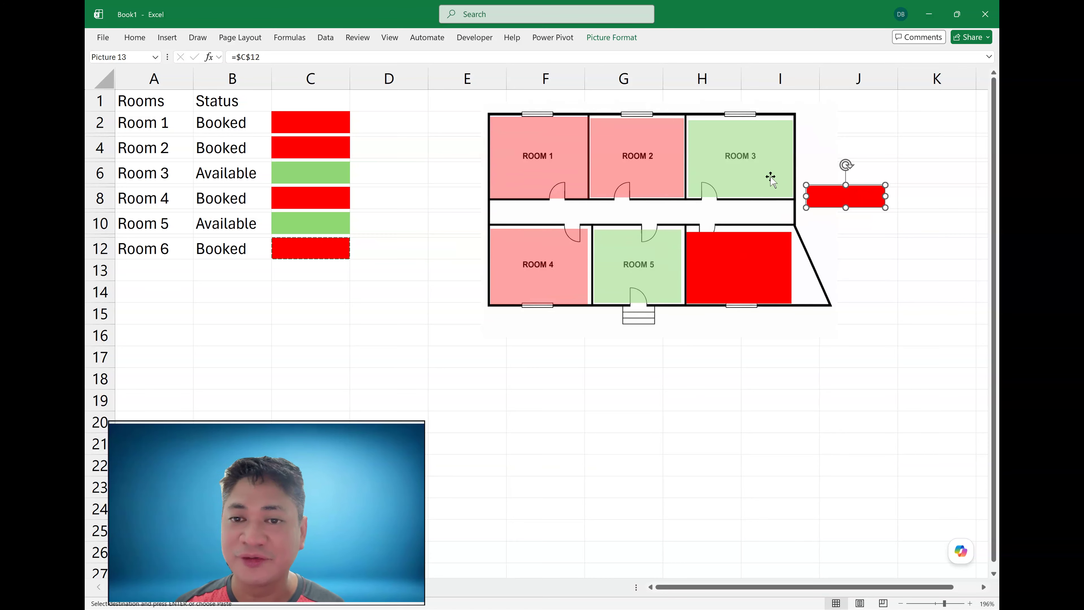
- Crop the second Room 6 picture to a right triangle shape
click(611, 39)
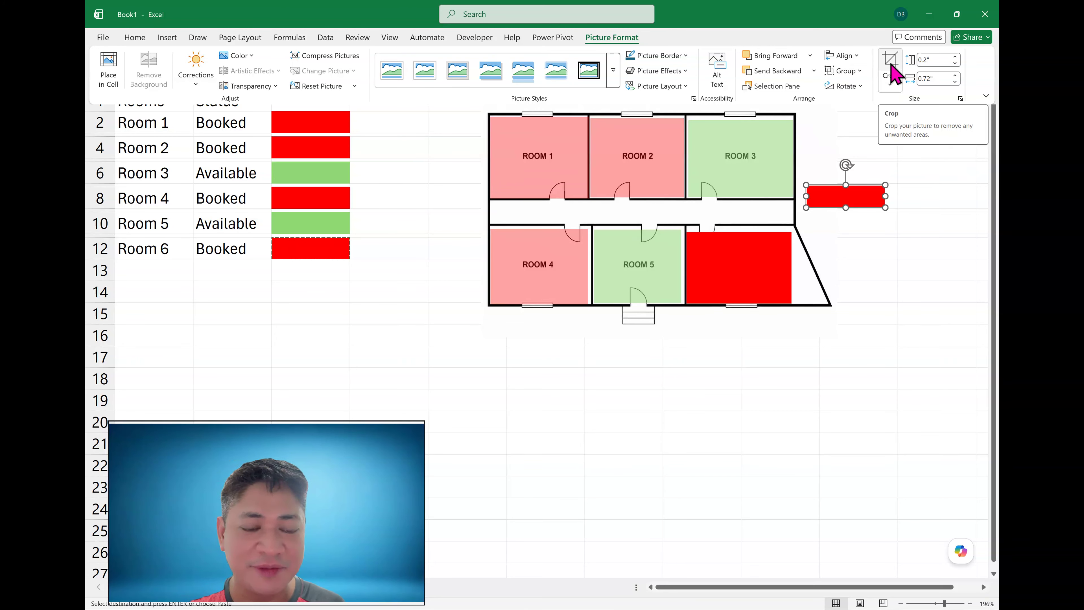
click(885, 84)
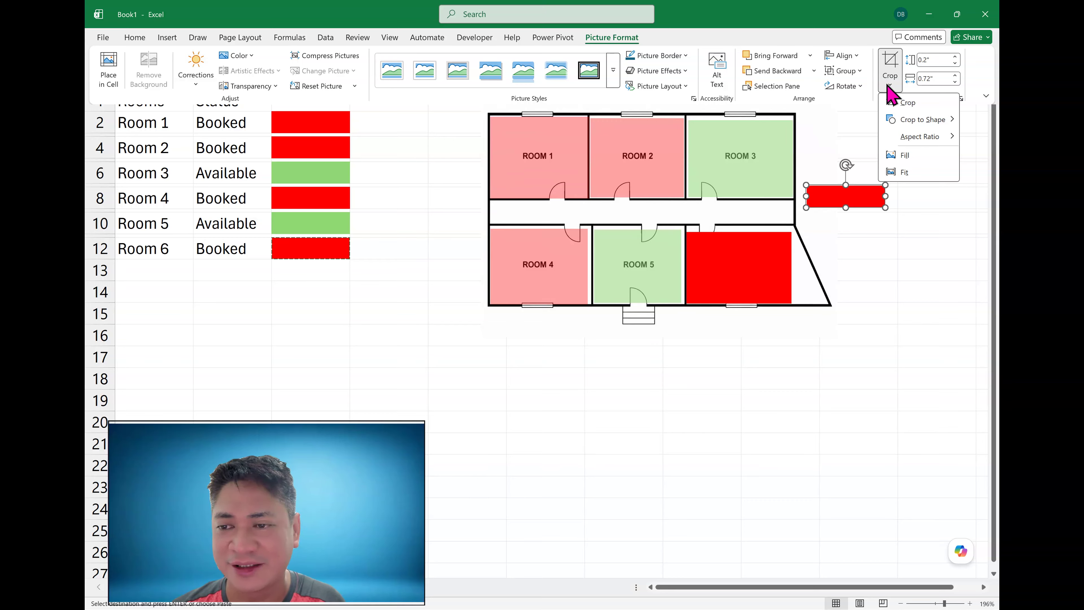
mouse_move(902, 124)
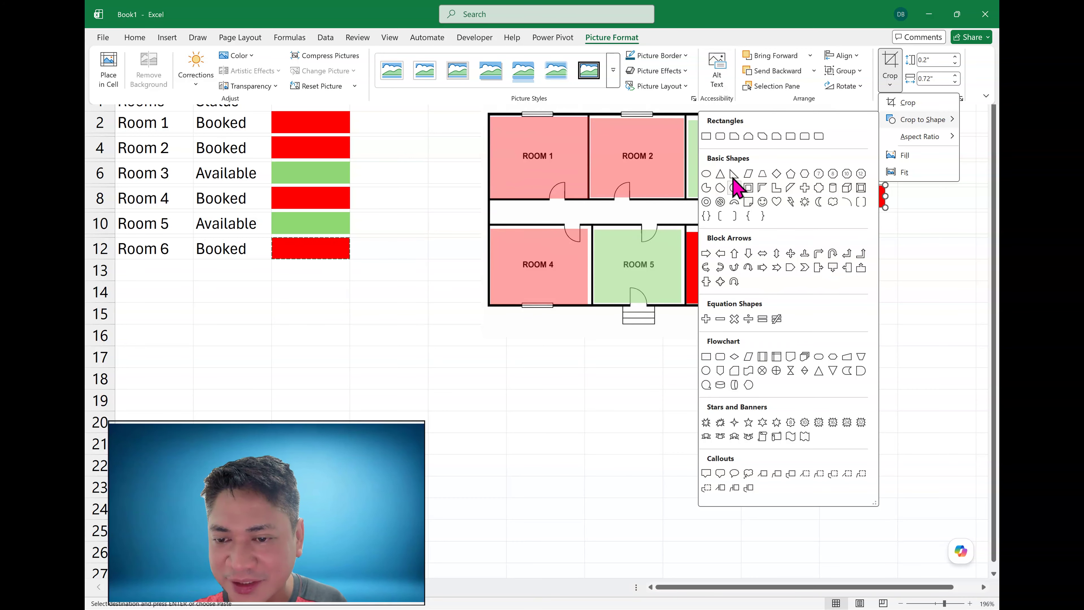
click(748, 201)
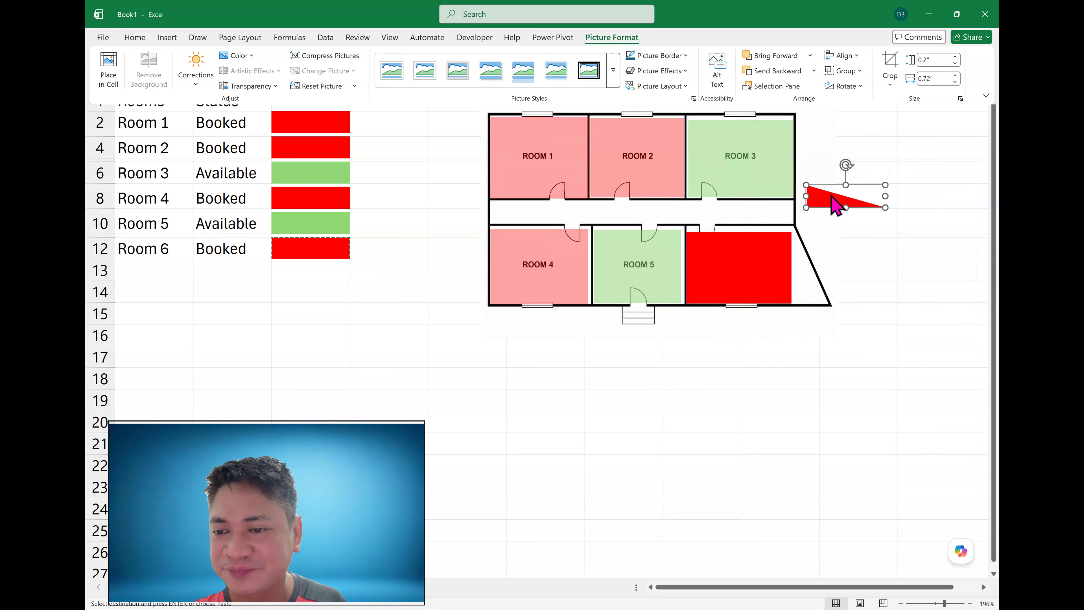
- Move the triangle picture into Room 6's slanted corner next to the rectangle picture
drag(843, 205, 813, 292)
click(764, 268)
click(759, 353)
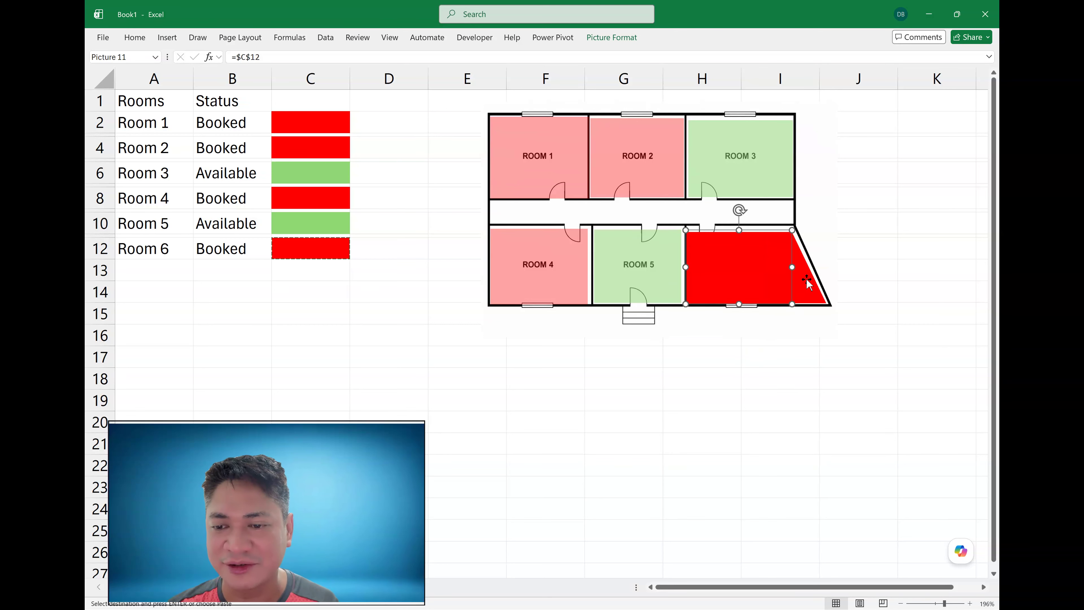
- Group the Room 6 rectangle and triangle pictures together
shift+click(813, 291)
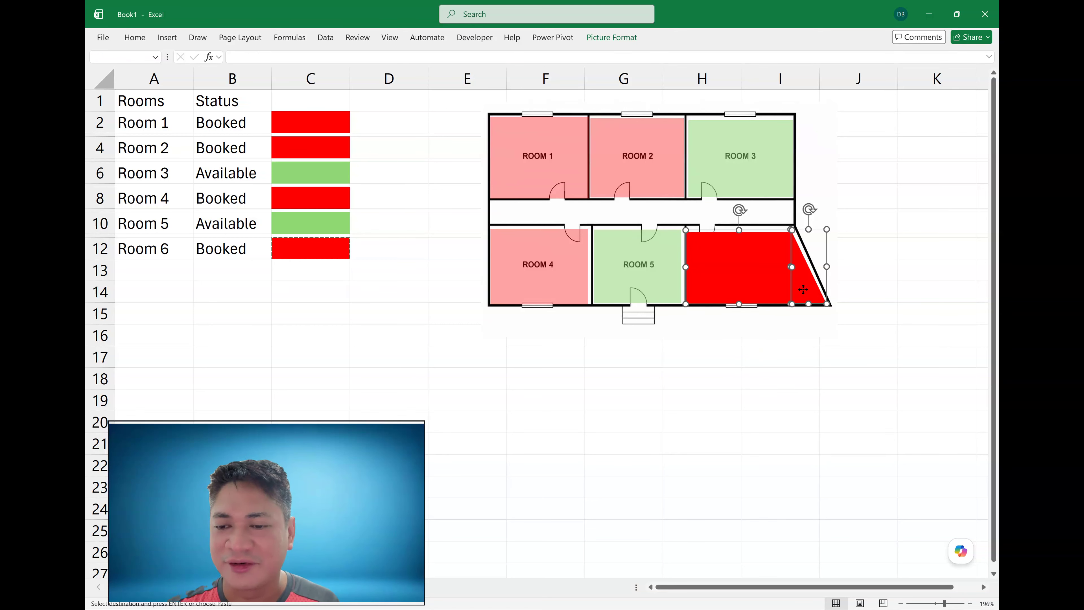
right_click(803, 290)
mouse_move(832, 392)
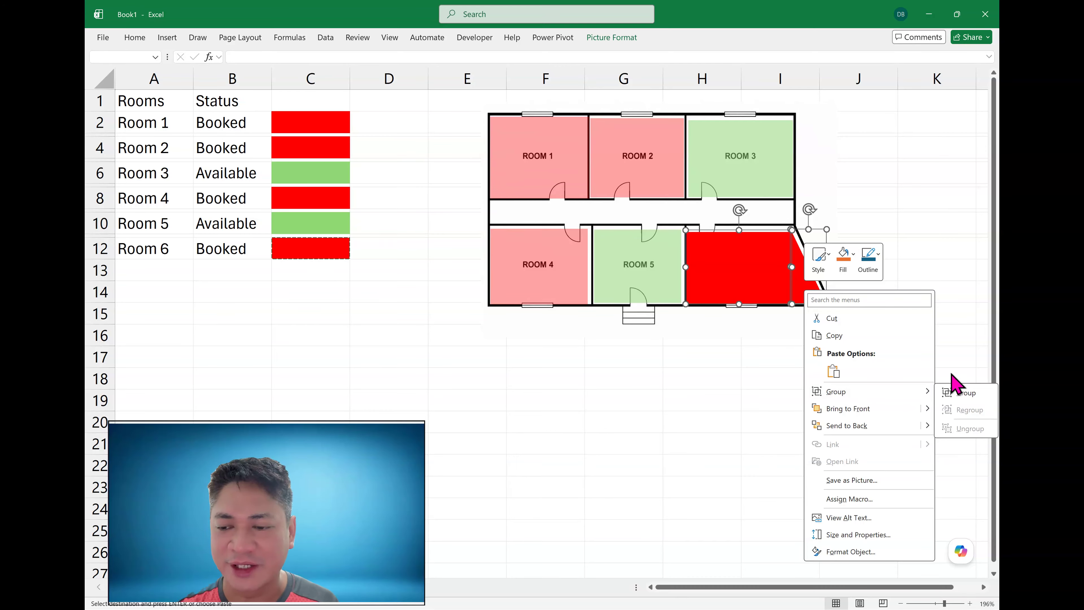
click(737, 259)
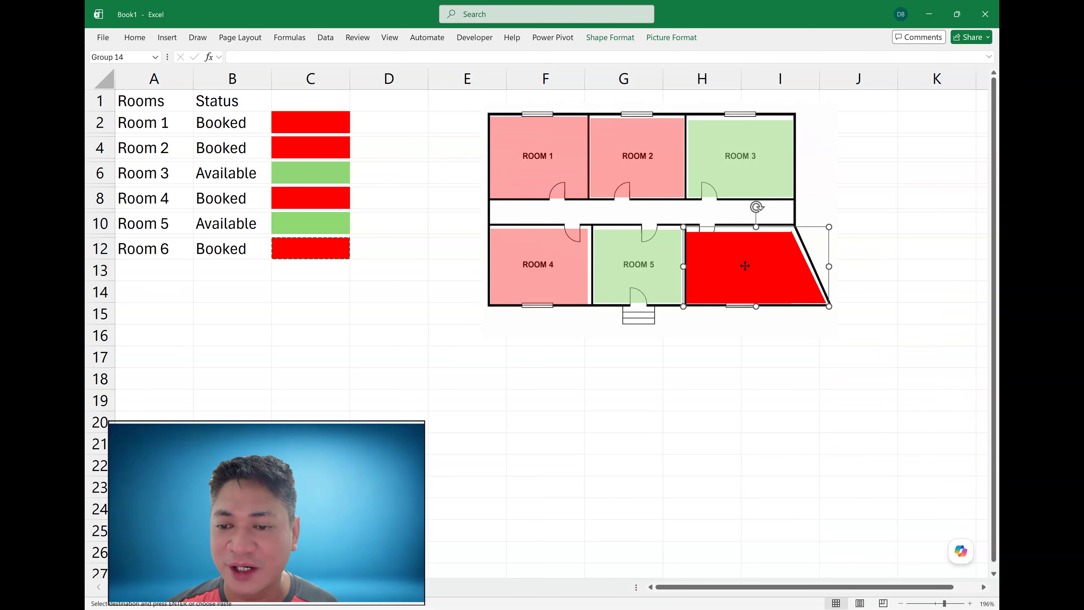
- Apply a transparency preset to the grouped Room 6 pictures and deselect them
click(755, 261)
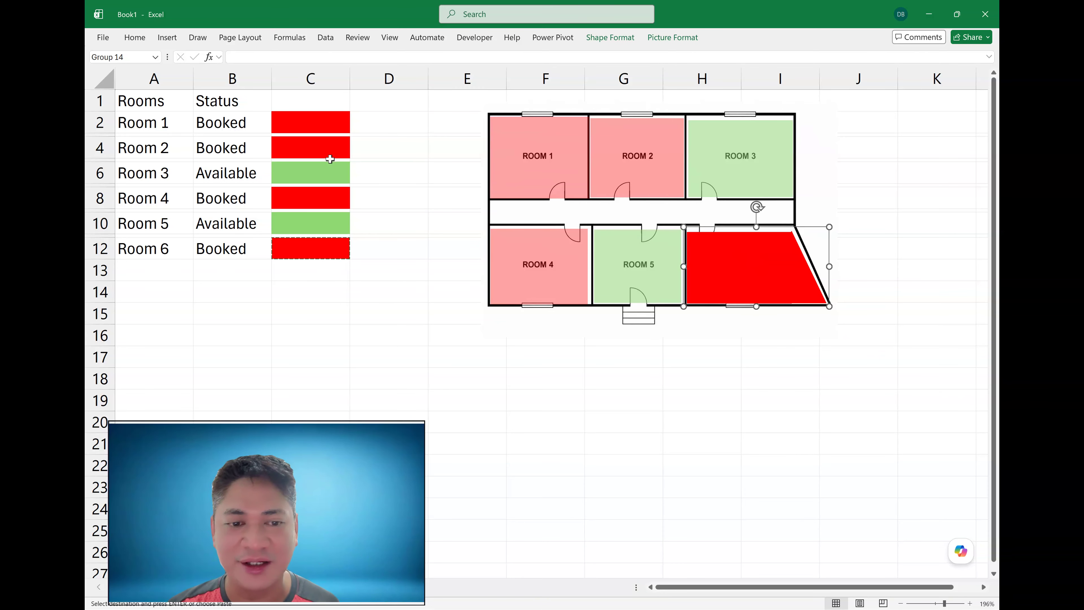
click(671, 39)
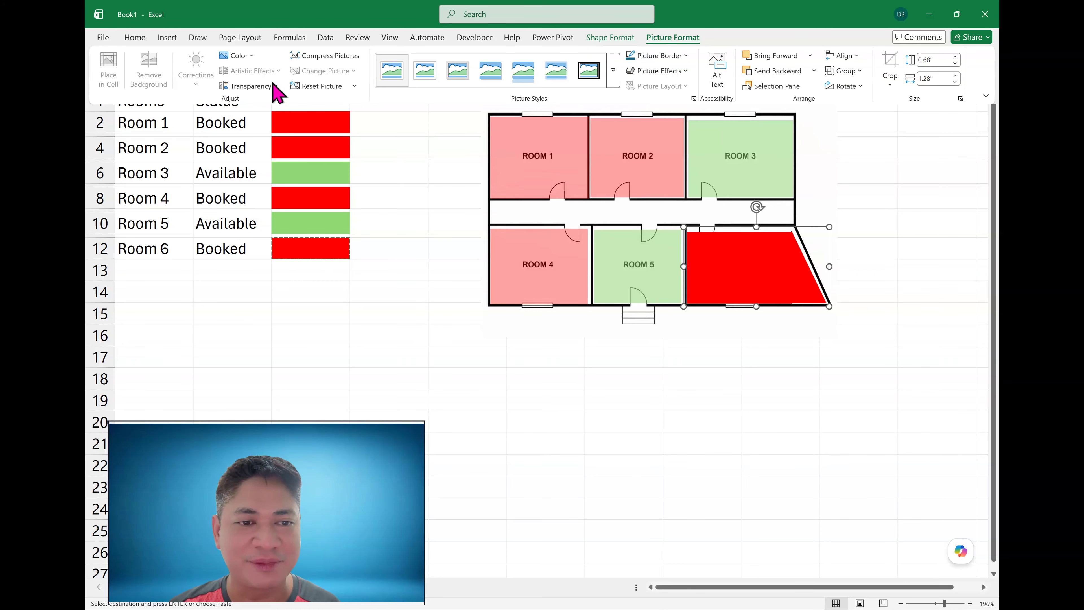
click(273, 86)
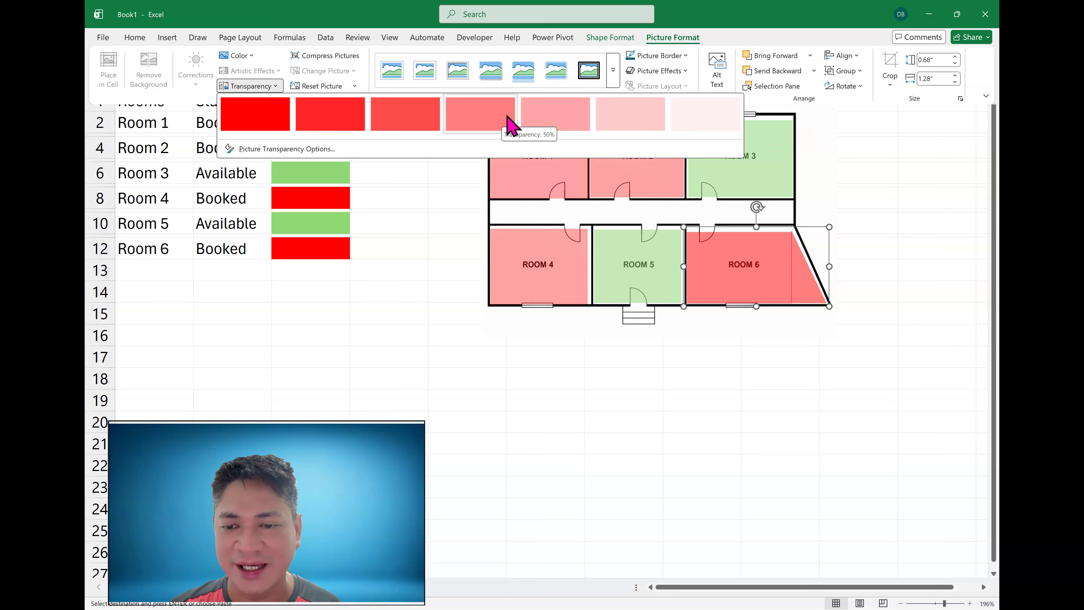
click(534, 122)
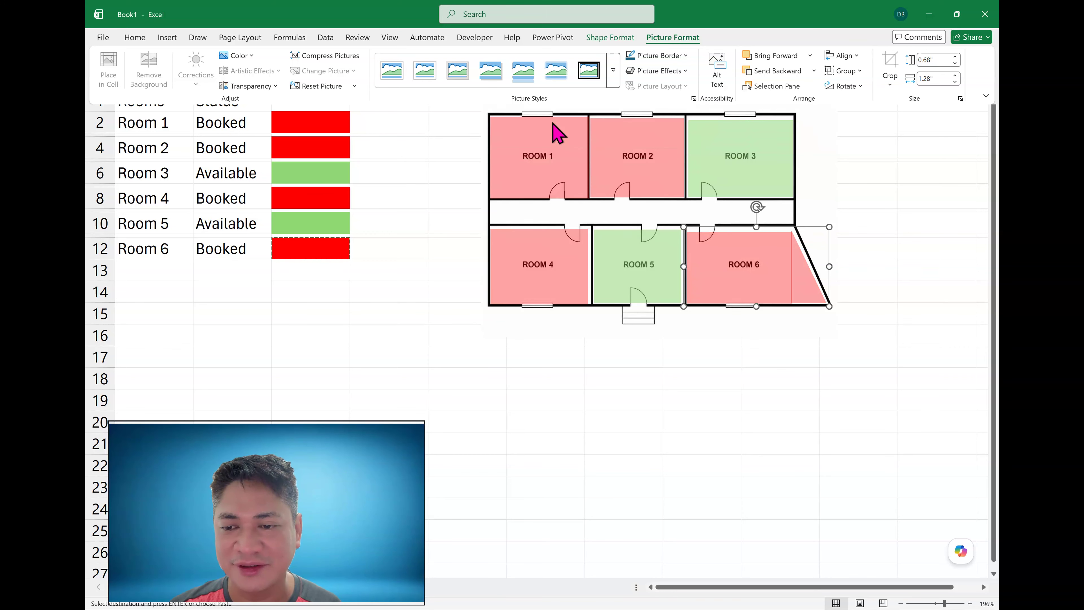
click(747, 257)
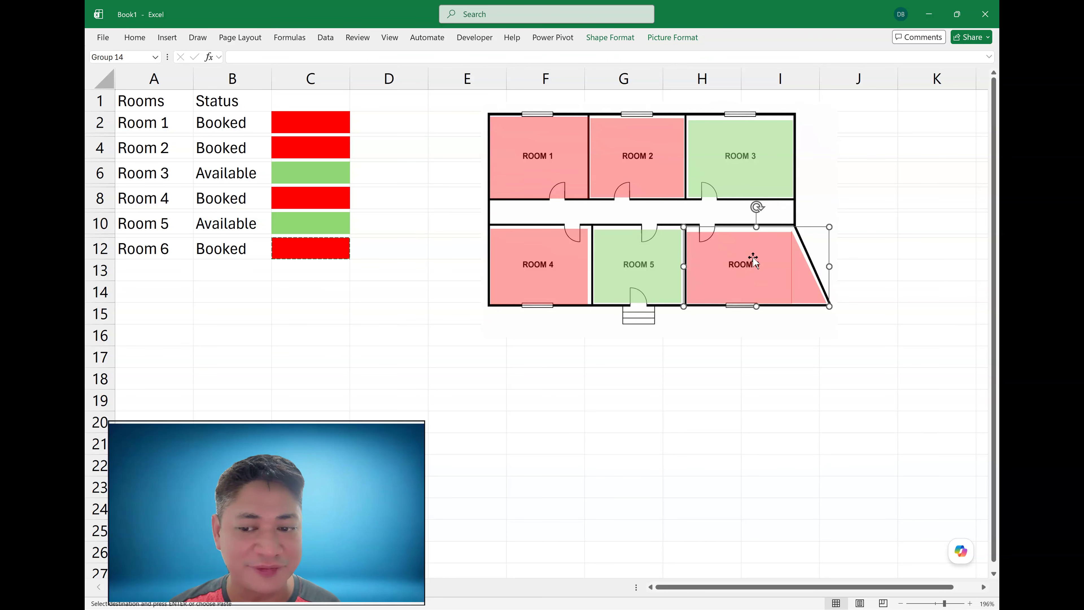
click(732, 377)
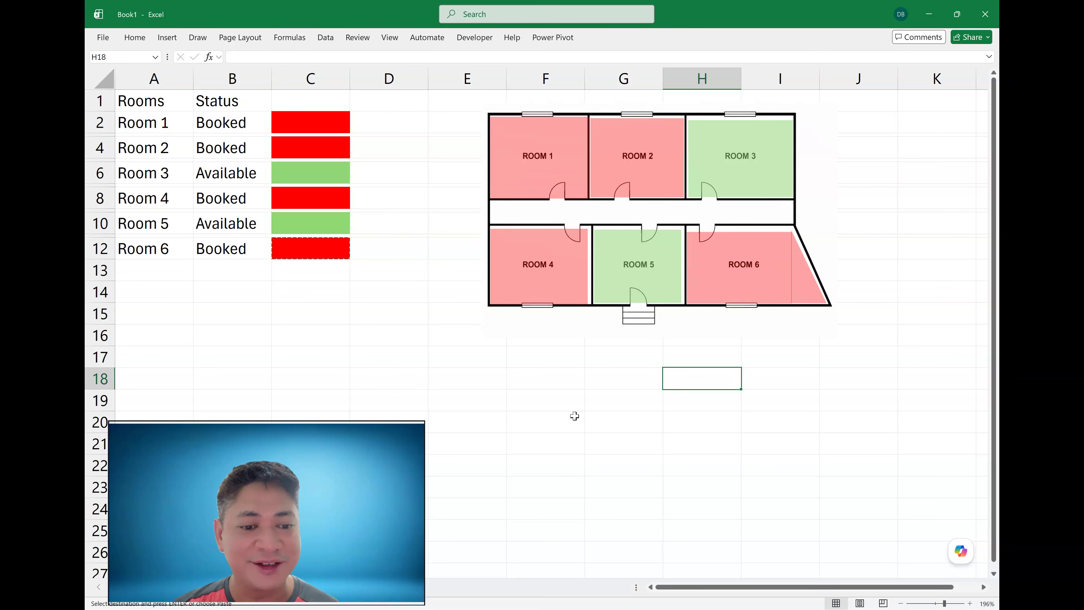
click(574, 416)
key(Escape)
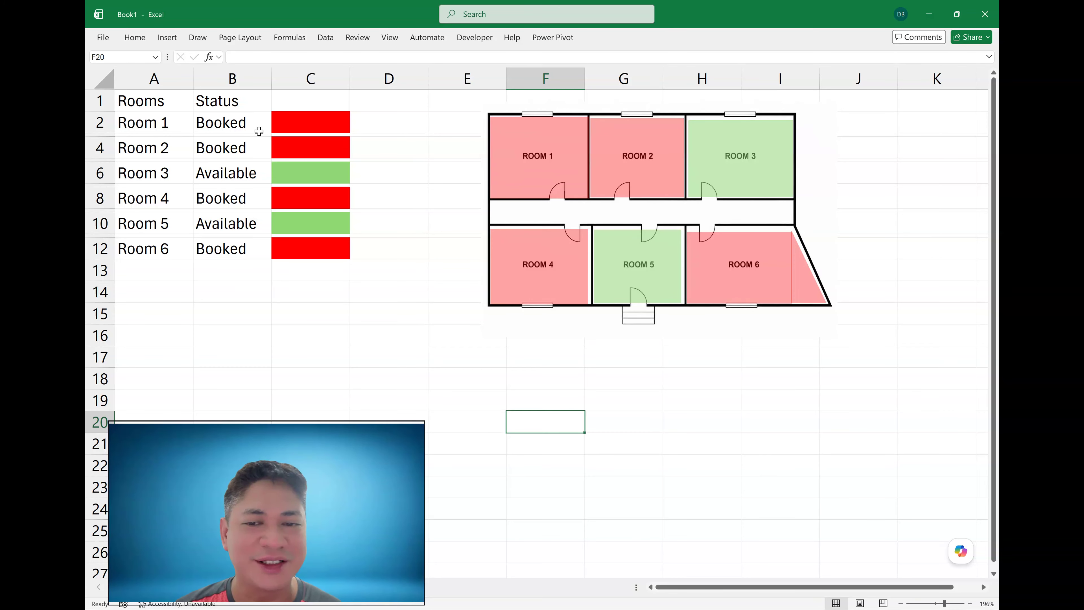
- Change Room 1's status to Available from its dropdown list to test the floor plan colours
click(241, 128)
click(277, 128)
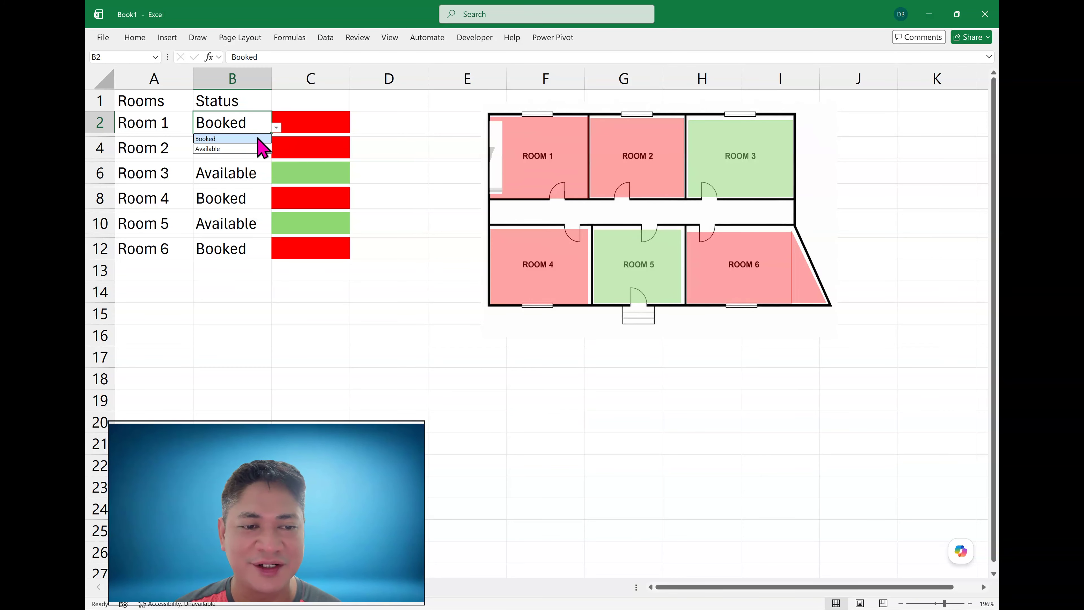
click(239, 149)
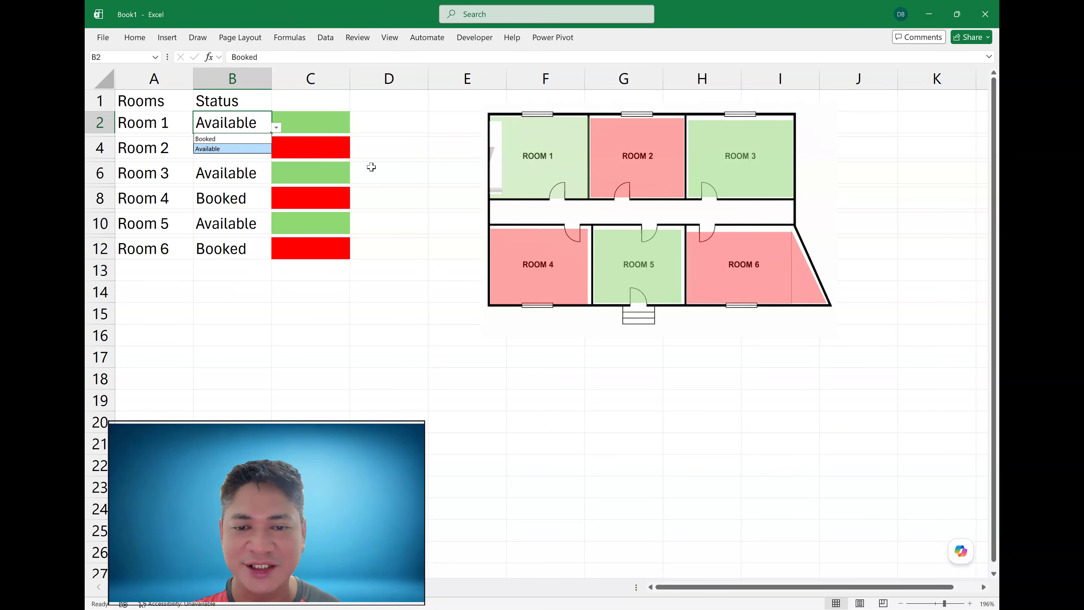
click(390, 197)
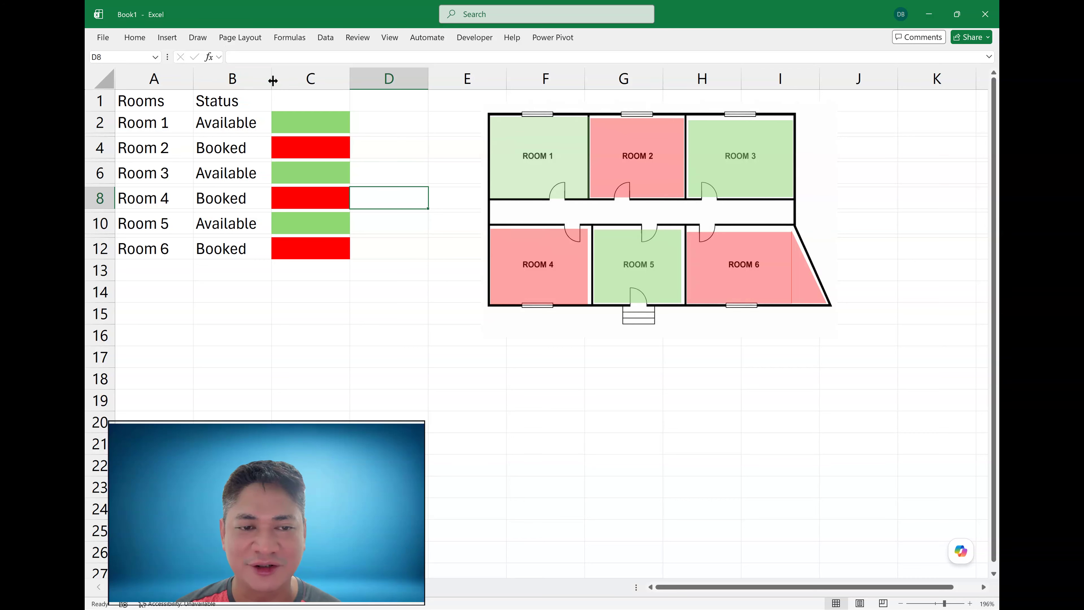
- Widen the Status column, then insert a new column between the statuses and the colour cells and make it narrow
mouse_move(273, 80)
mouse_down()
mouse_move(314, 79)
mouse_move(289, 79)
mouse_up()
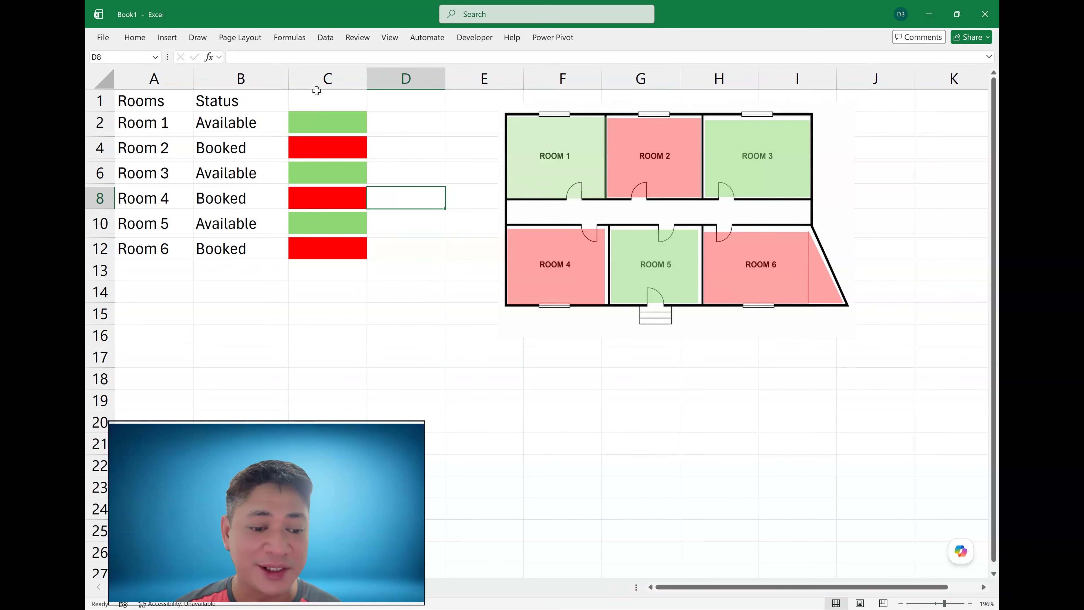
right_click(327, 79)
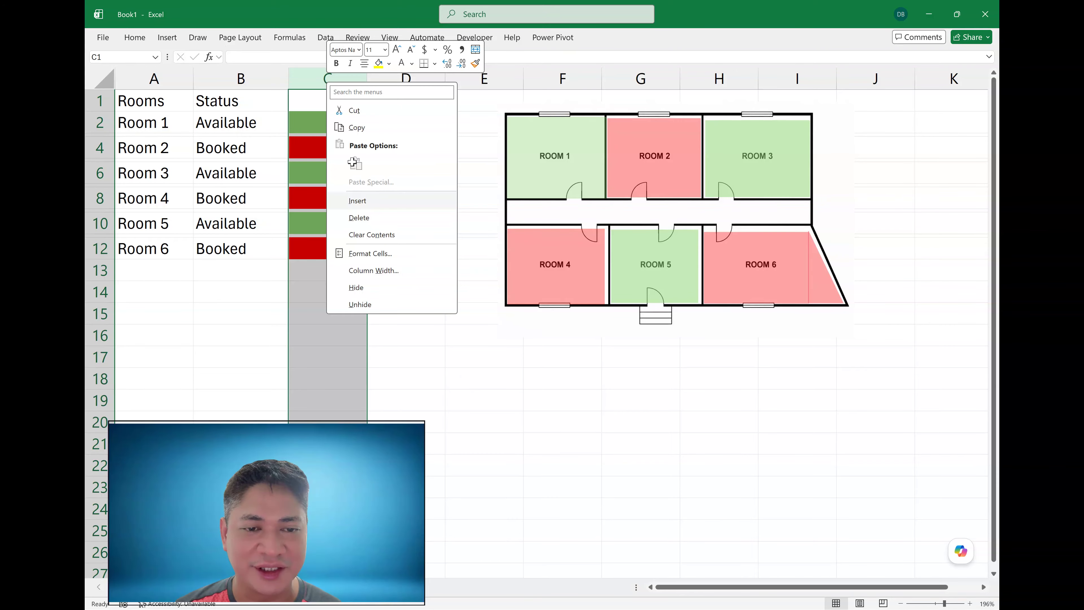
click(371, 200)
drag(385, 78, 304, 80)
click(463, 159)
- Set Room 1's status to Booked and Room 2's status to Available from their dropdown lists to test the floor plan
click(242, 132)
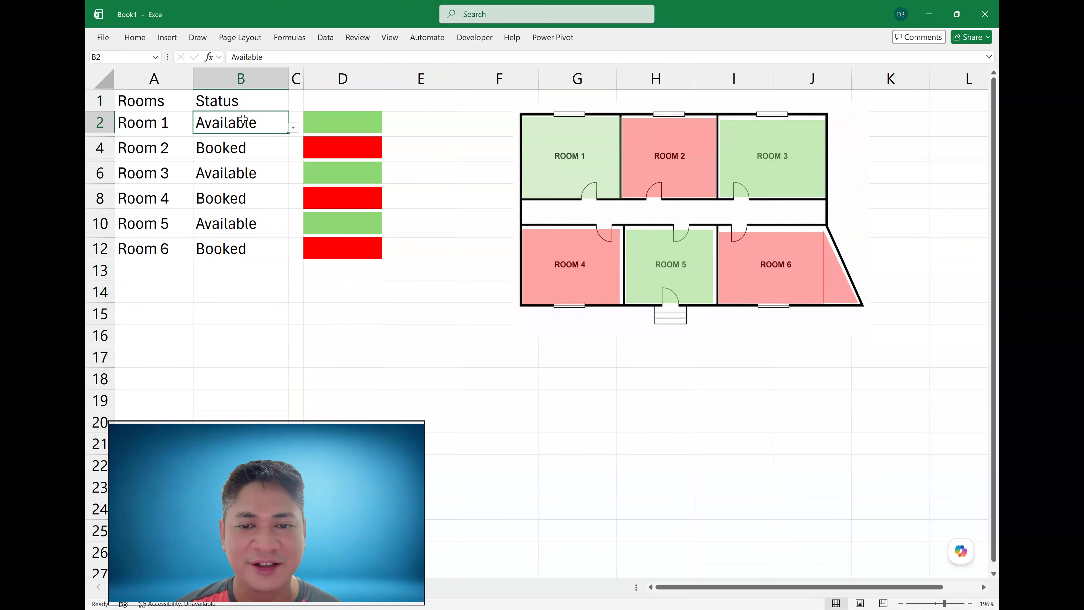
click(294, 128)
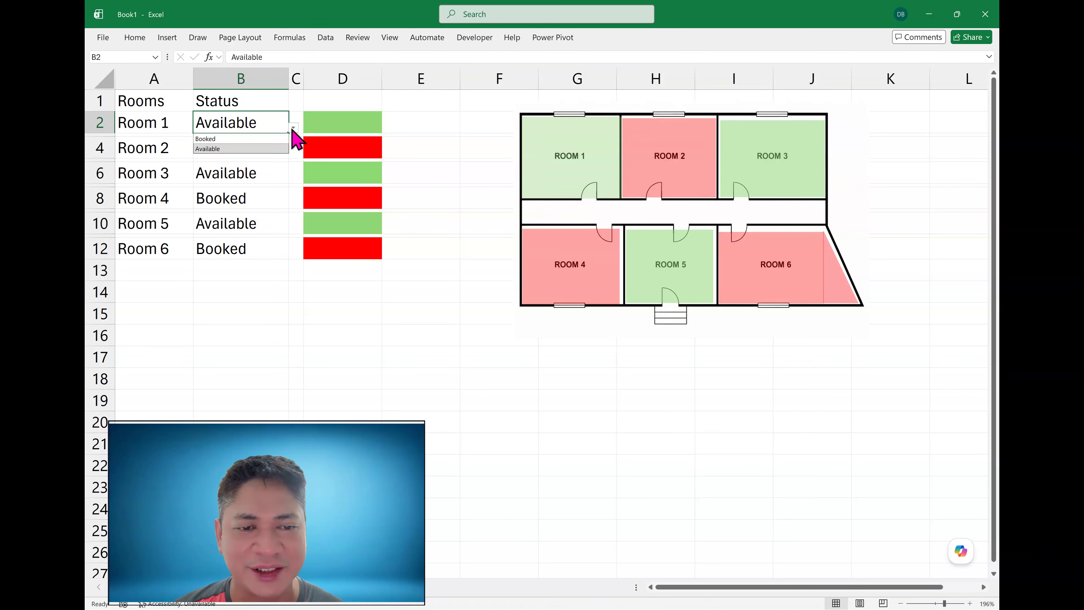
click(216, 139)
click(255, 150)
click(293, 153)
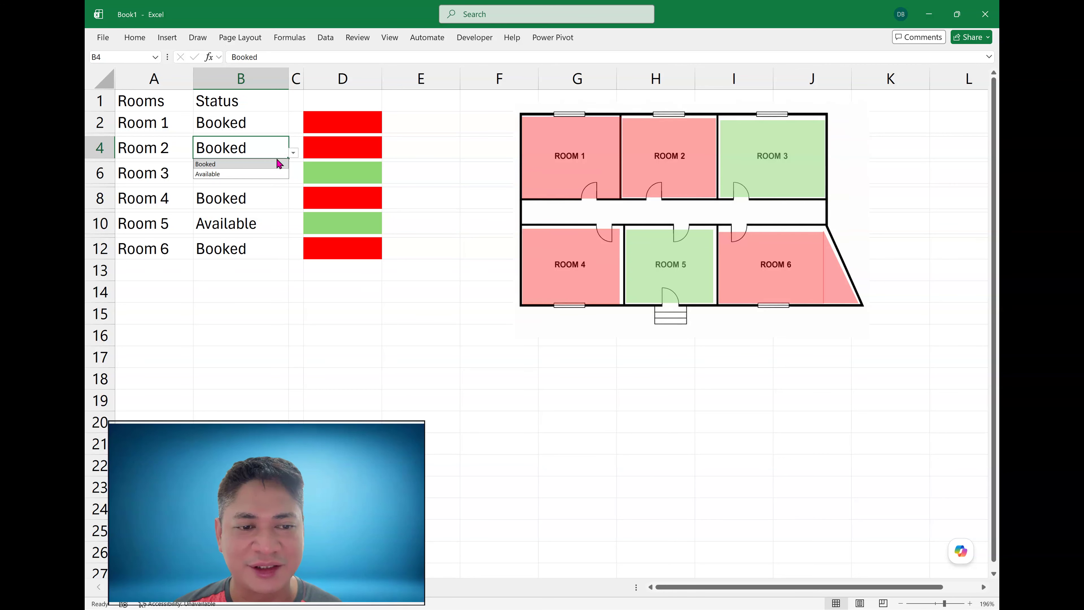
click(258, 175)
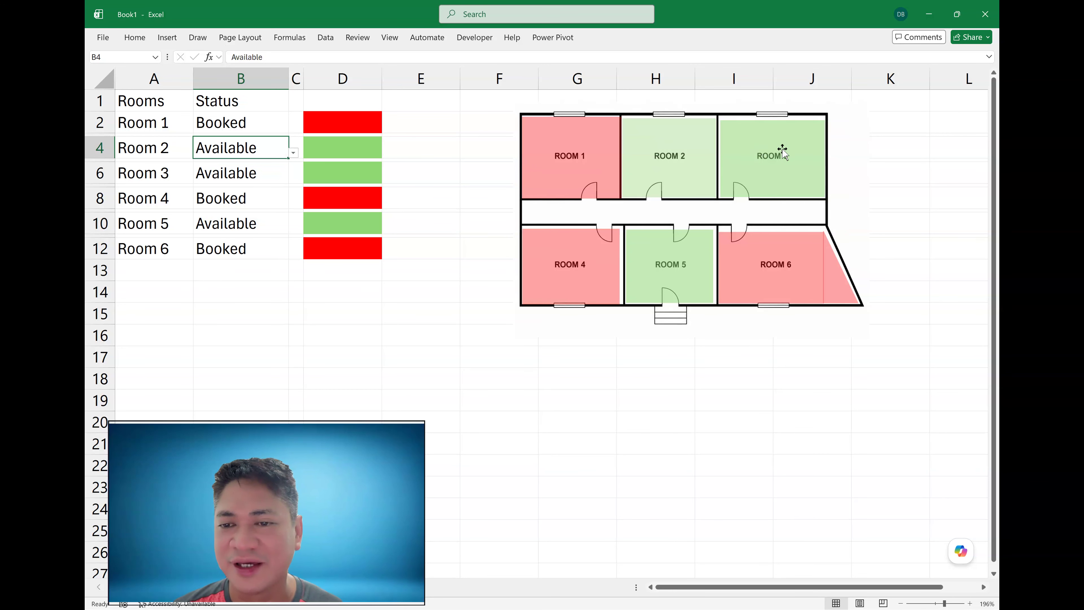
click(864, 143)
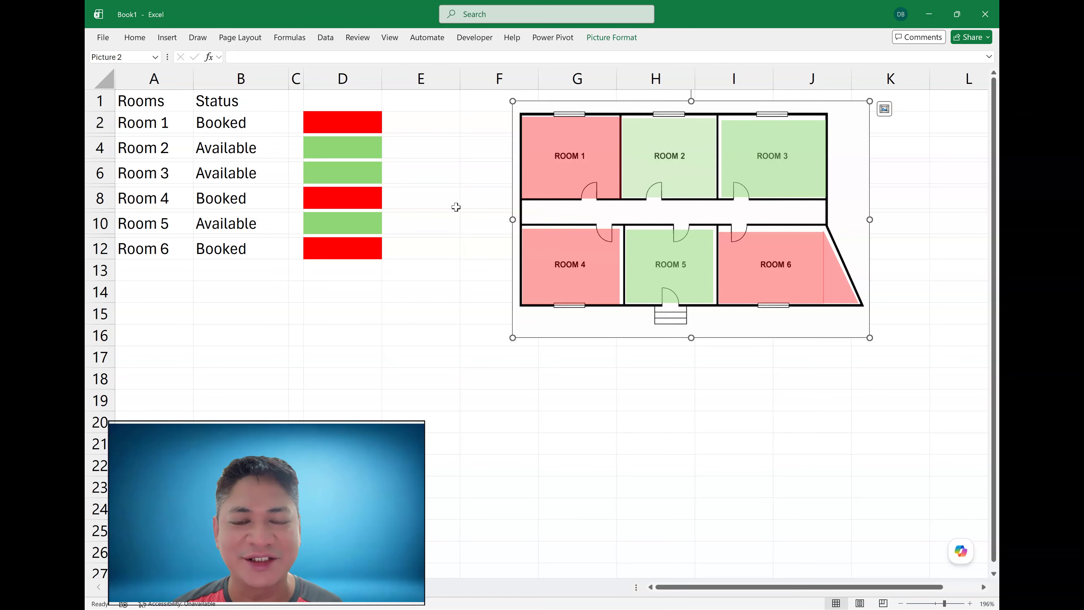
click(444, 207)
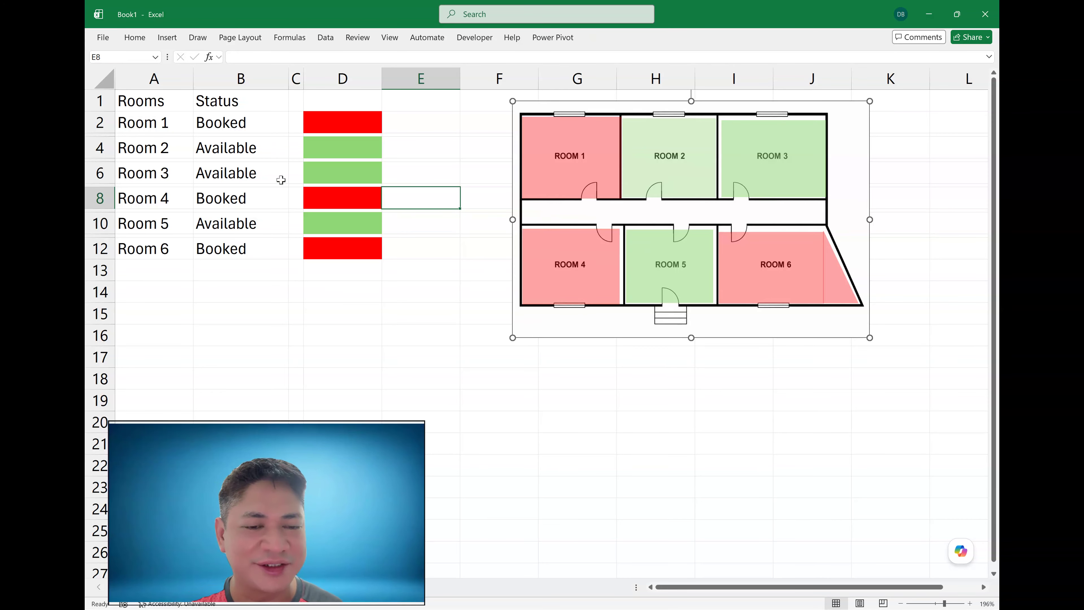